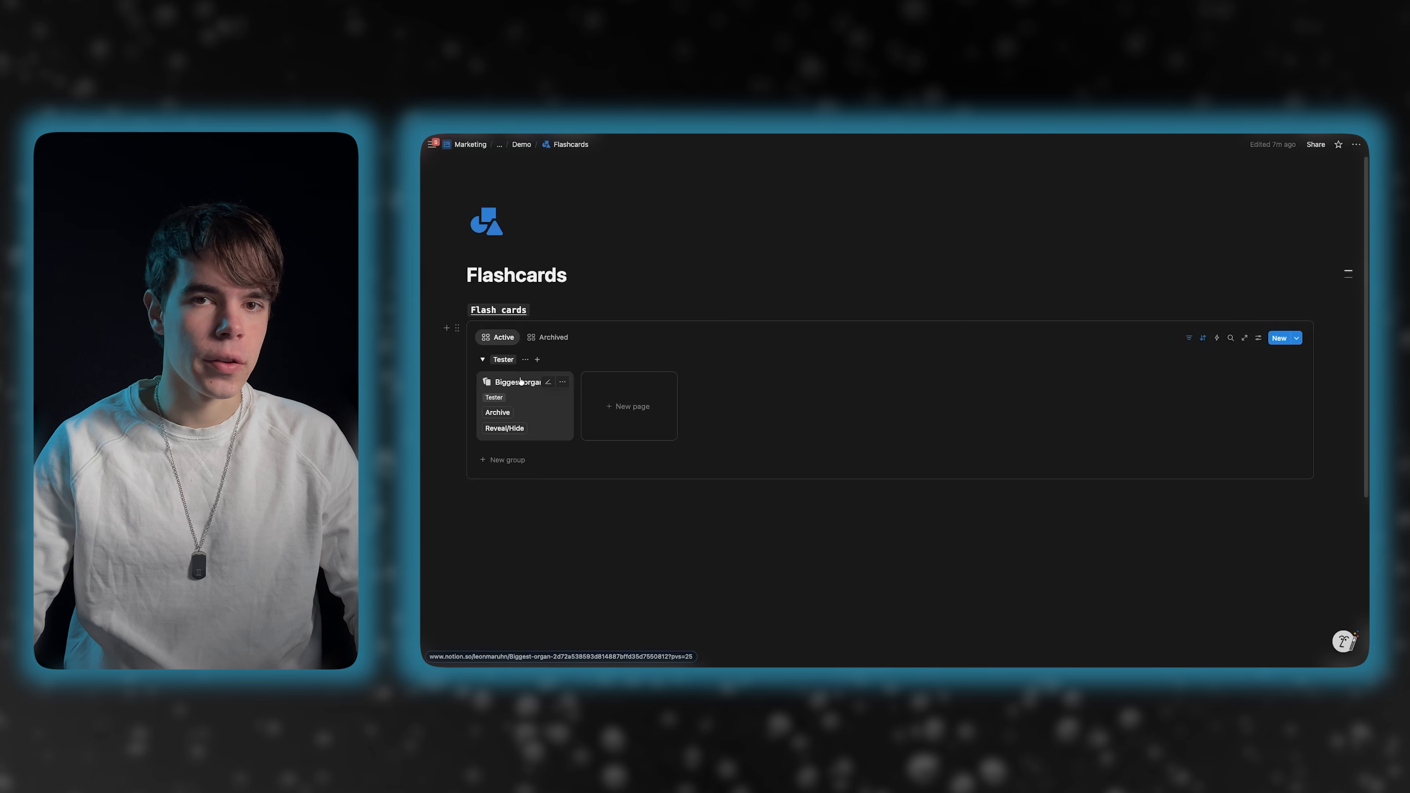
- Archive the Biggest organ flashcard from the Active view and check it in the Archived view
{"action": "left_click", "coordinate": [557, 337]}
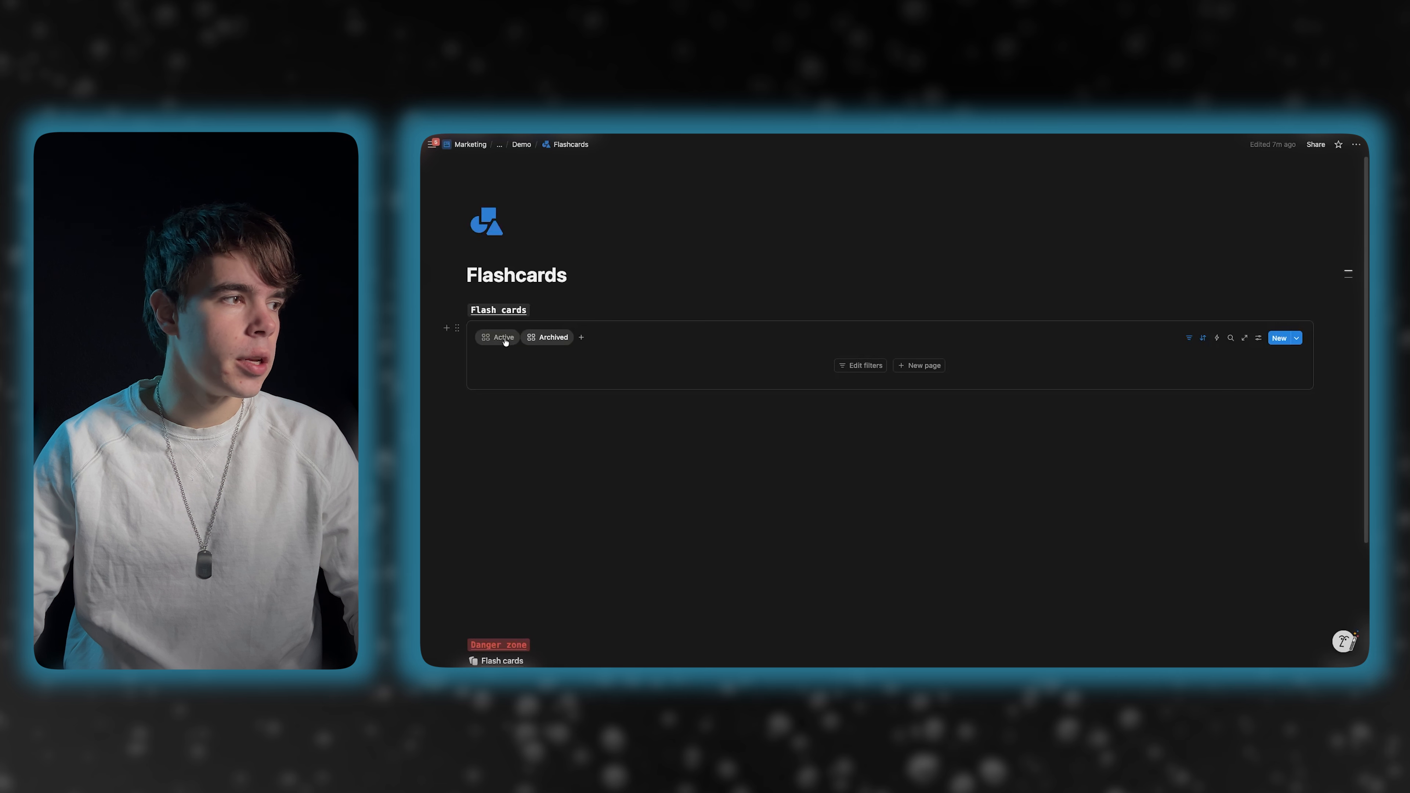
{"action": "left_click", "coordinate": [520, 344]}
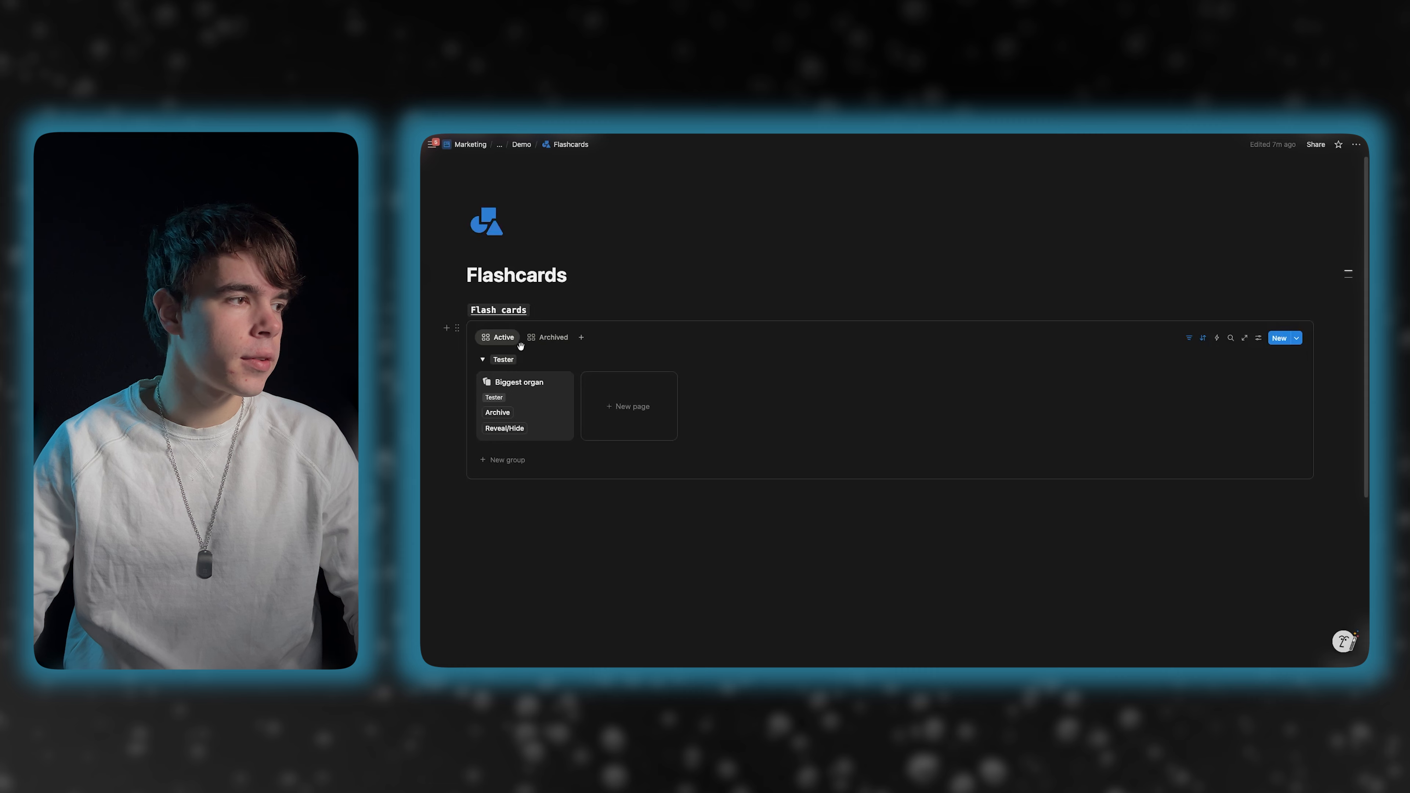
{"action": "left_click", "coordinate": [498, 412]}
{"action": "left_click", "coordinate": [549, 343]}
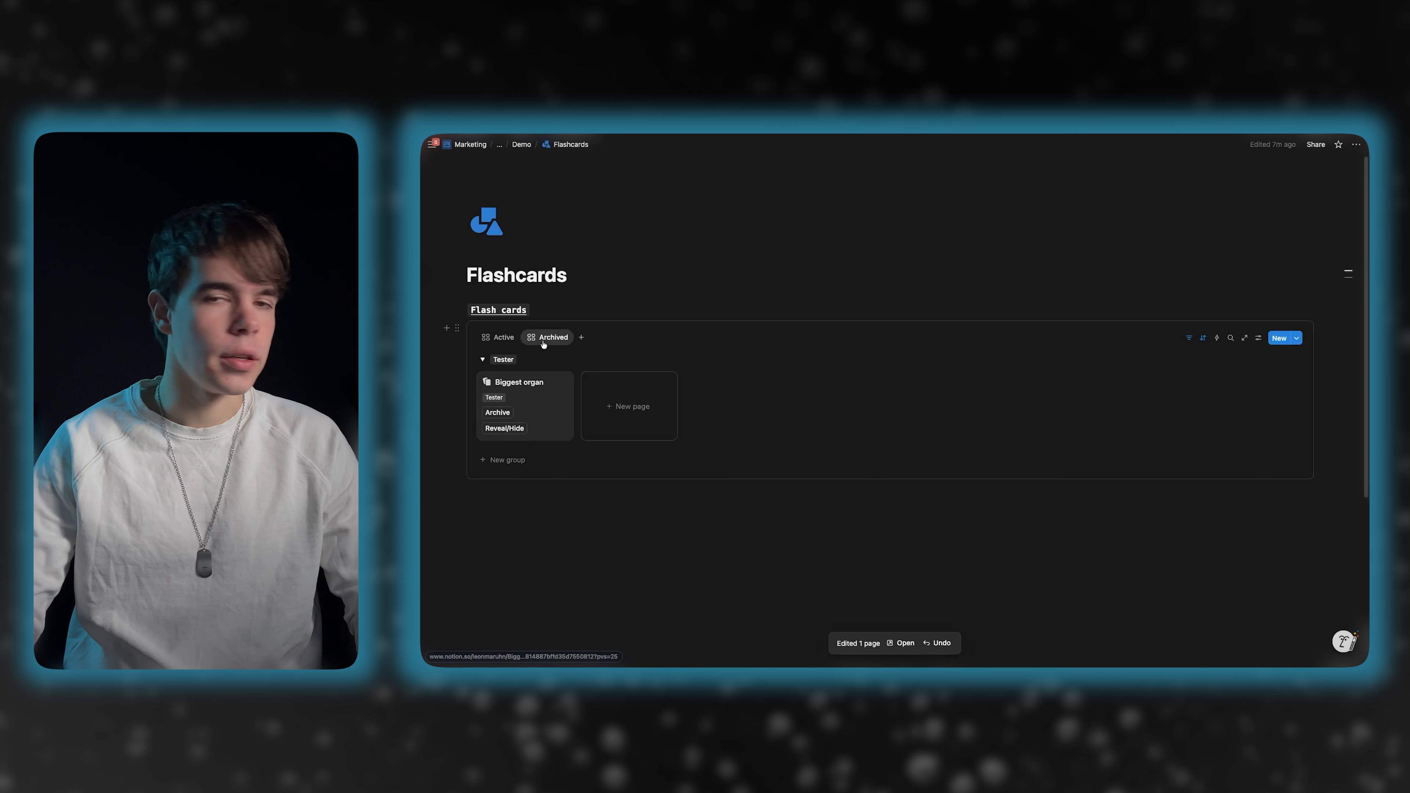
- Examine the property columns of the Flash cards database in the Danger zone, and return to the Flashcards page
{"action": "scroll", "coordinate": [555, 447], "scroll_direction": "down", "scroll_amount": 4}
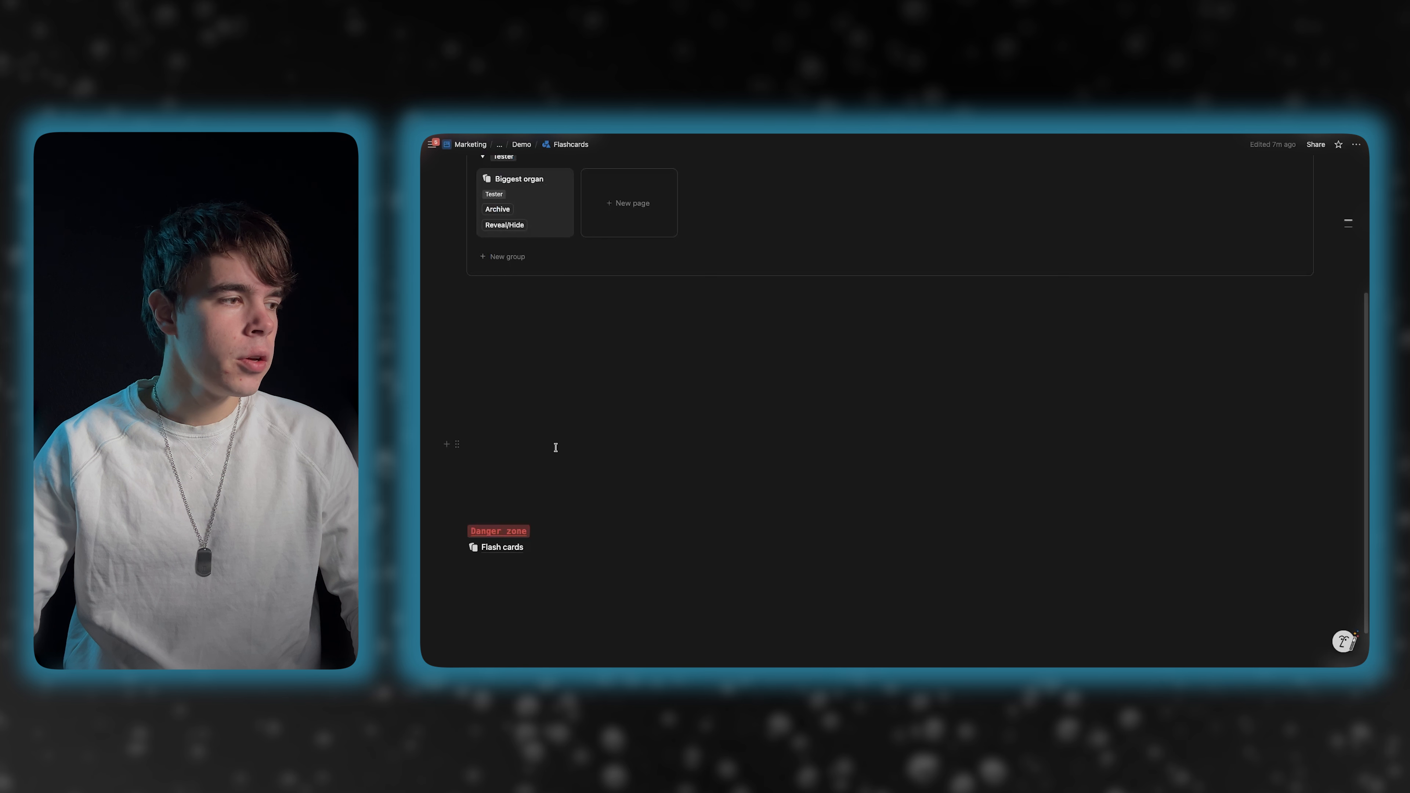
{"action": "left_click", "coordinate": [502, 547]}
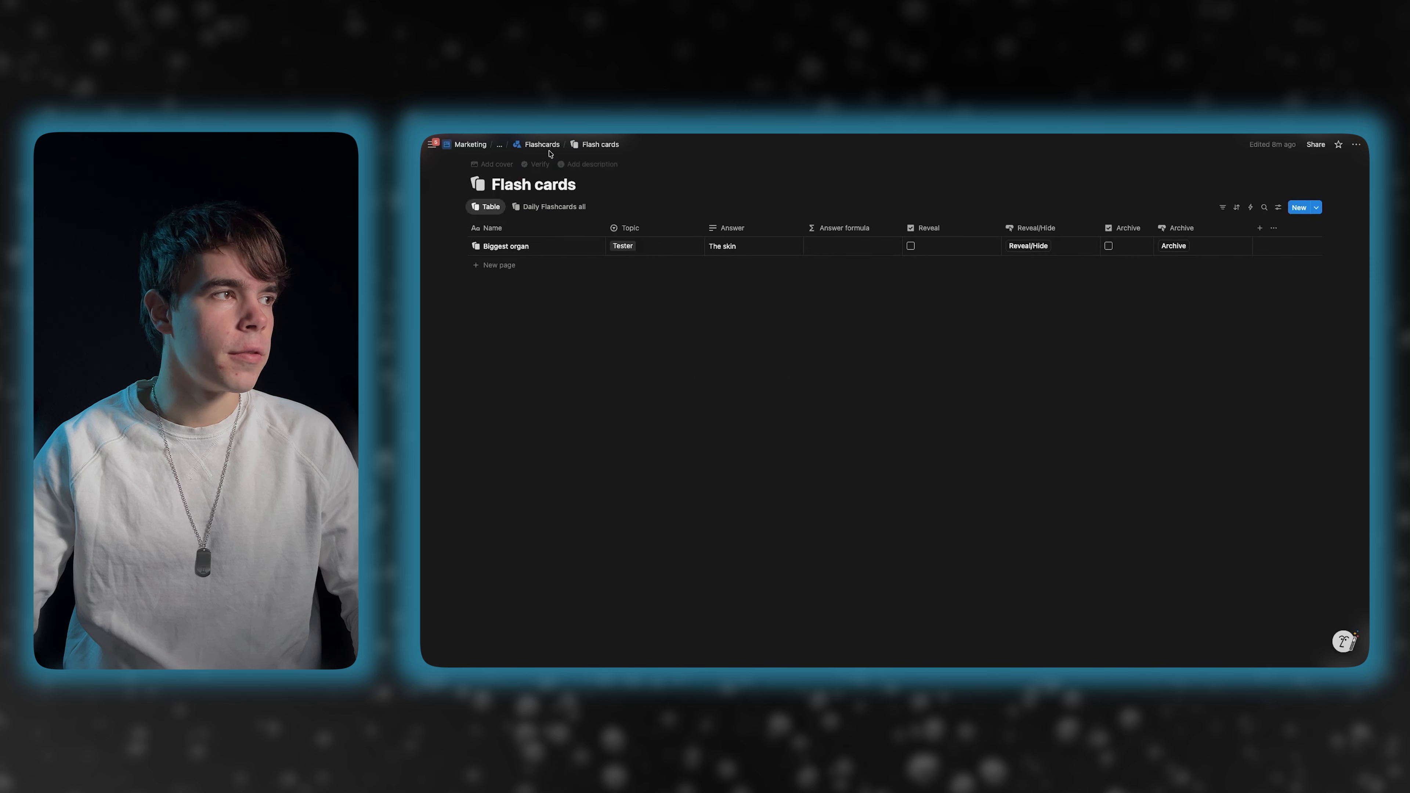
{"action": "left_click", "coordinate": [542, 144]}
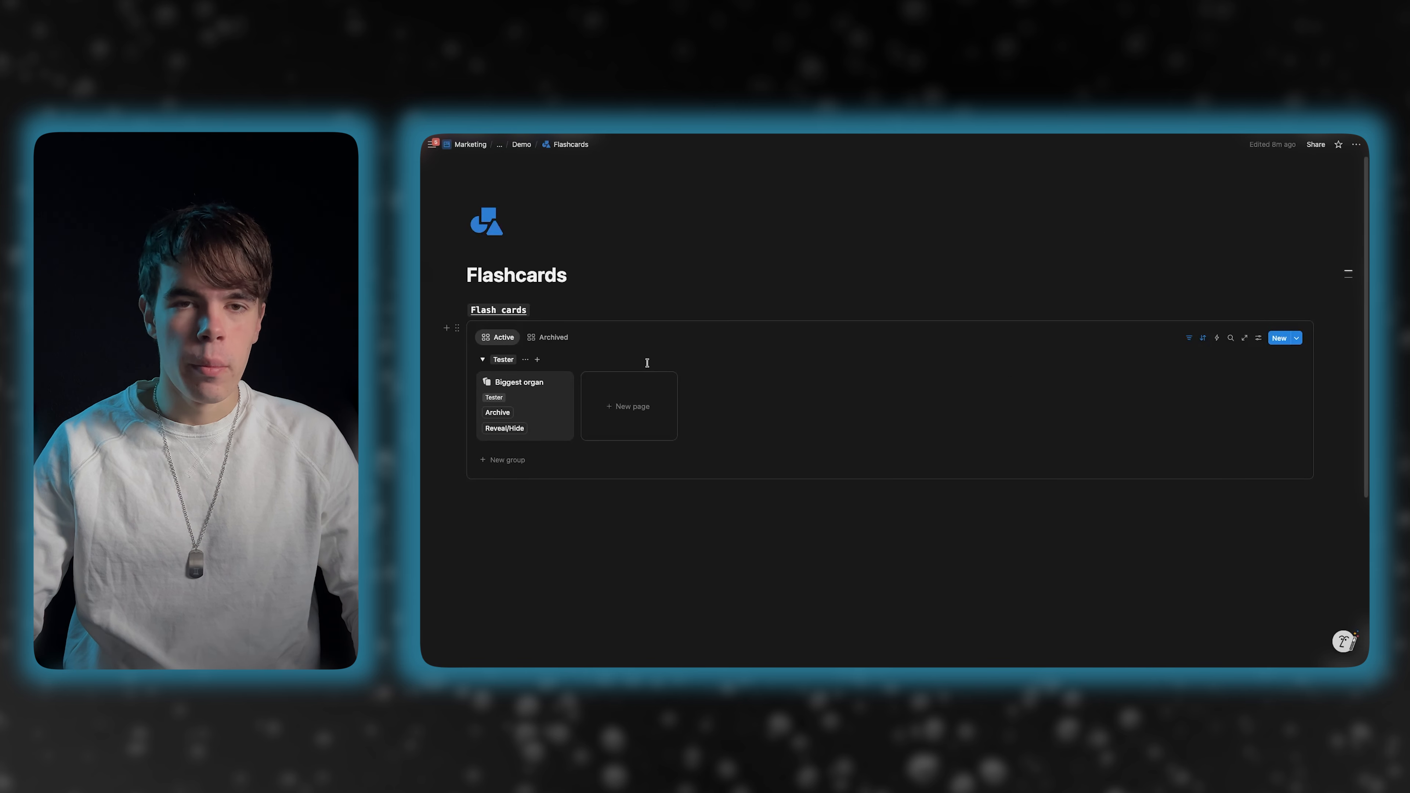
- Go to the Demo page, collapse the Final toggle and open the empty Flashcards page under Start
{"action": "left_click", "coordinate": [521, 146]}
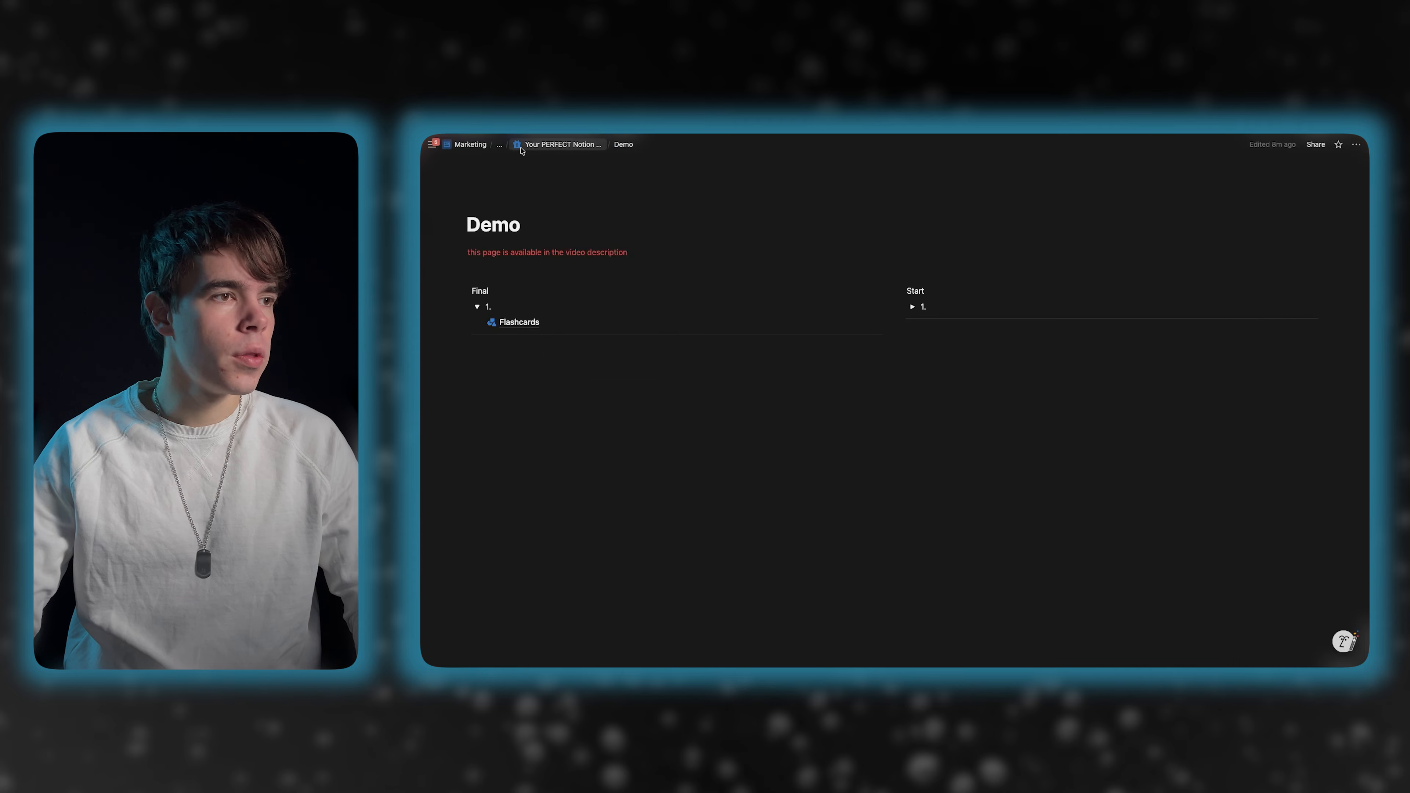
{"action": "left_click", "coordinate": [479, 307]}
{"action": "left_click", "coordinate": [912, 307]}
{"action": "left_click", "coordinate": [952, 322]}
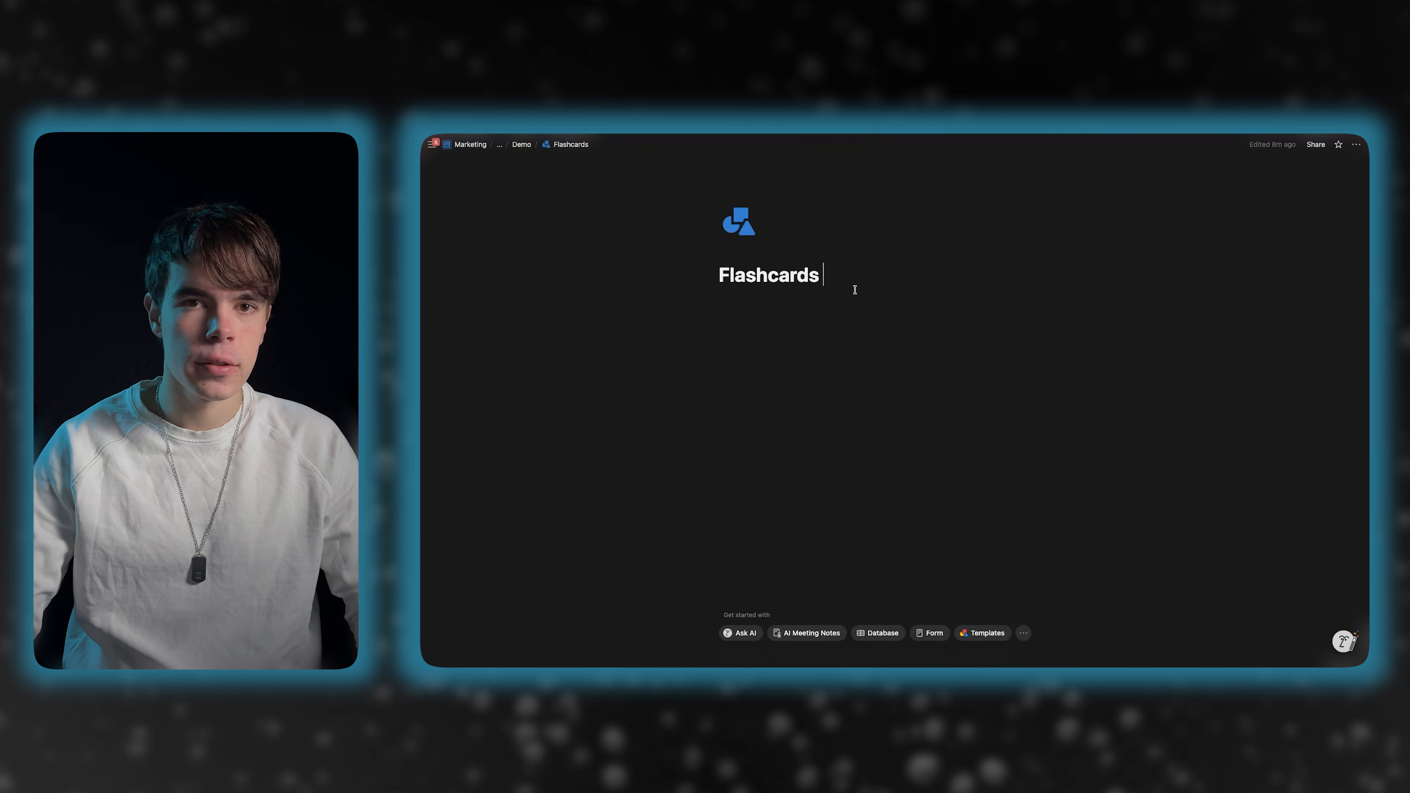
- Insert a full-page database into the empty Flashcards page
{"action": "left_click", "coordinate": [796, 301]}
{"action": "type", "text": "/data"}
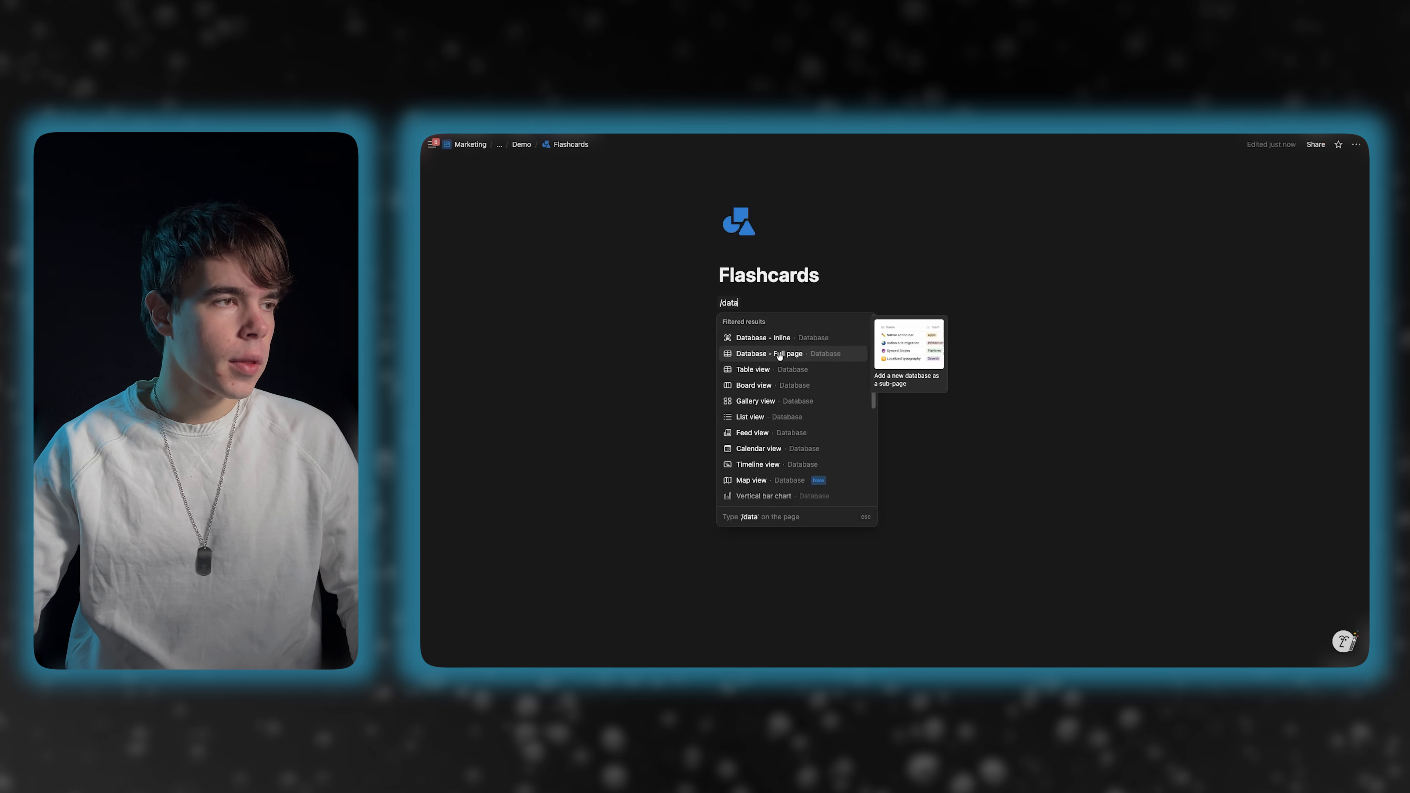
{"action": "left_click", "coordinate": [794, 353]}
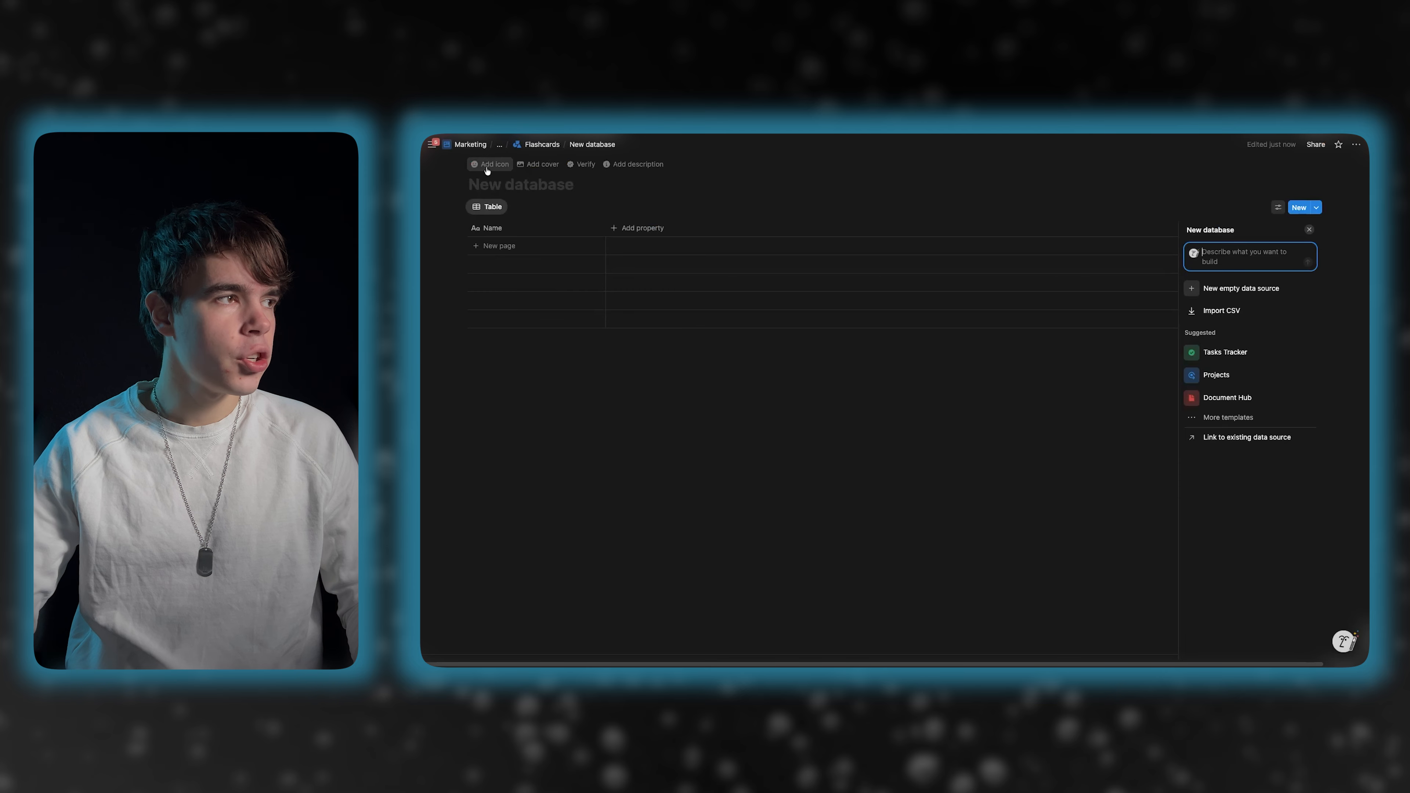
- Give the new database a white cards icon and title it "Flash cards"
{"action": "left_click", "coordinate": [482, 164]}
{"action": "left_click", "coordinate": [466, 204]}
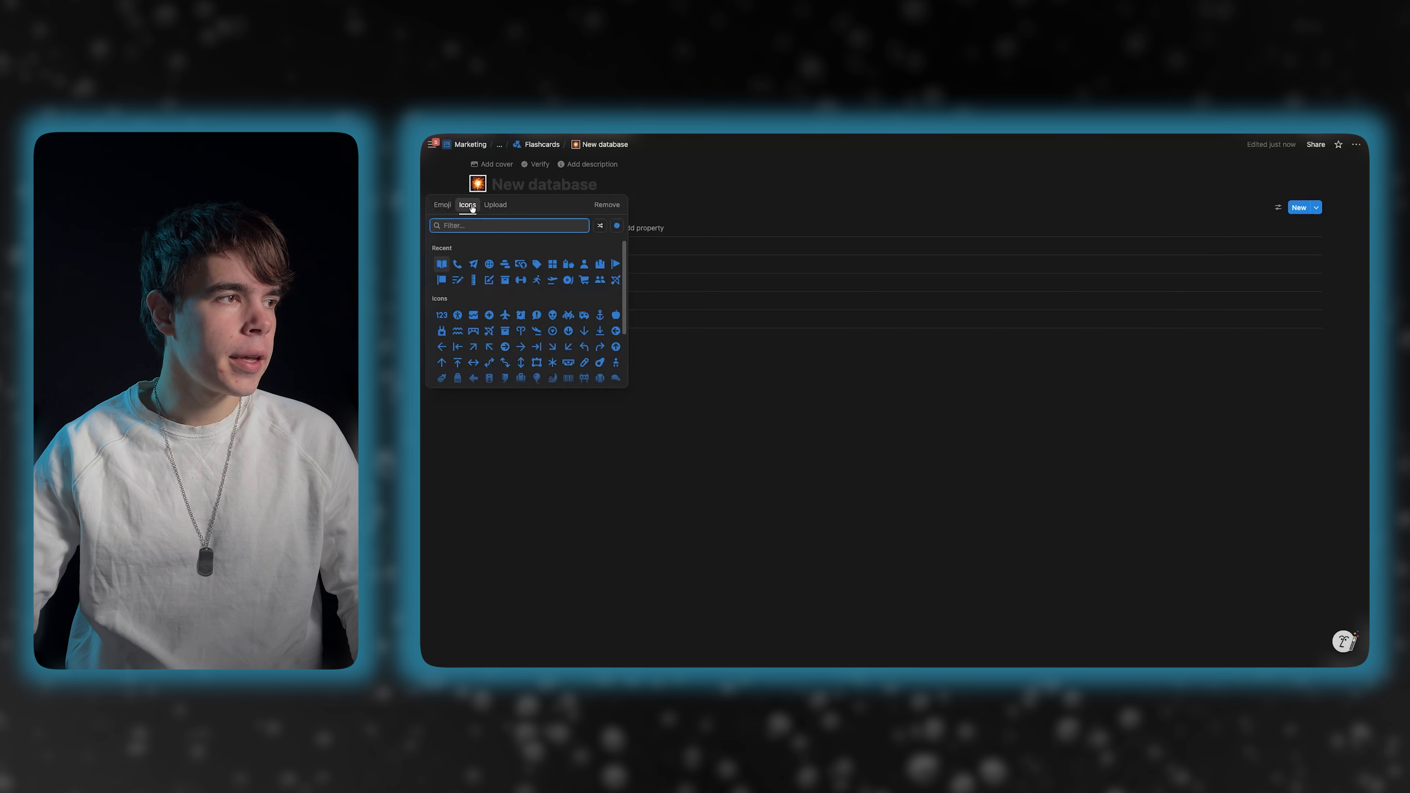
{"action": "left_click", "coordinate": [614, 227]}
{"action": "left_click", "coordinate": [622, 241]}
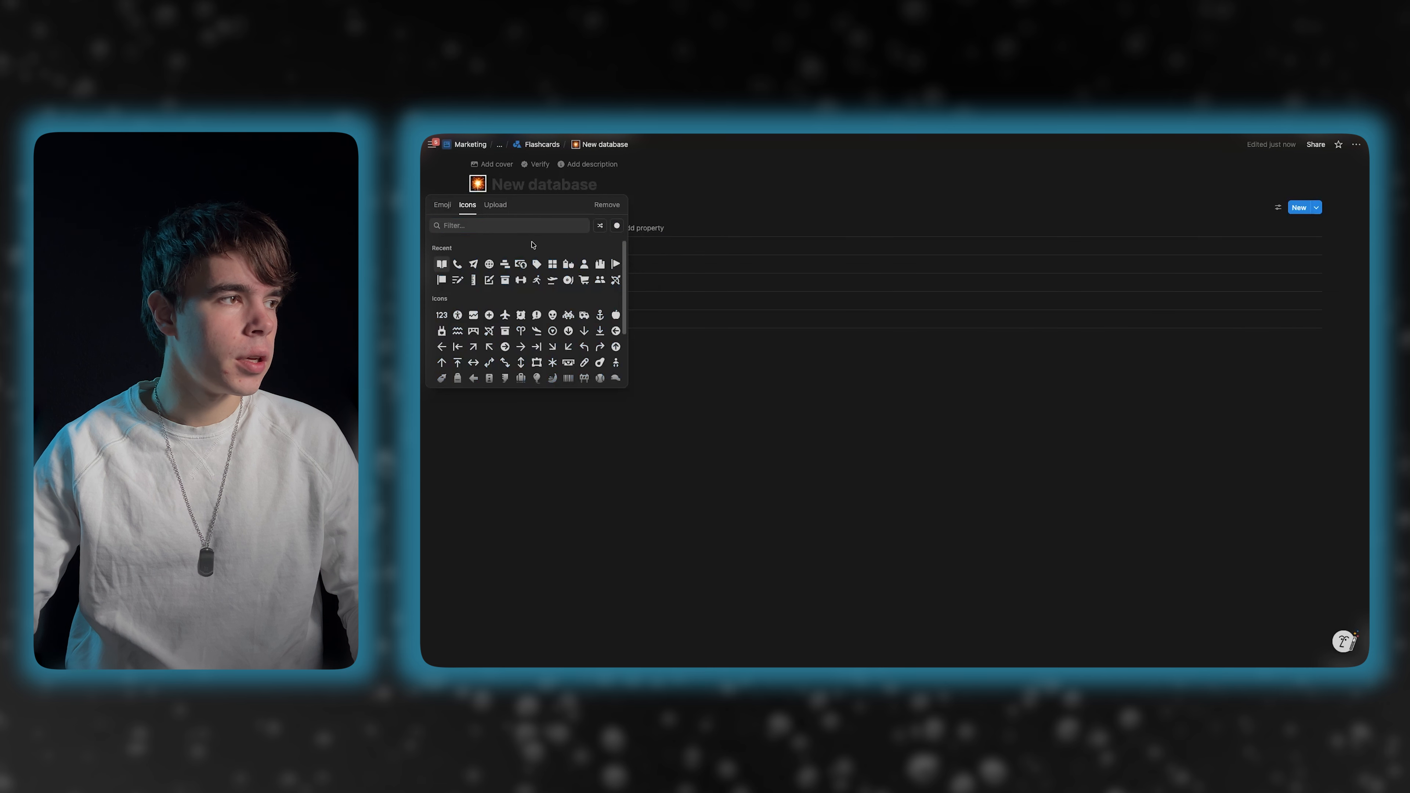
{"action": "left_click", "coordinate": [534, 226]}
{"action": "type", "text": "cards"}
{"action": "left_click", "coordinate": [585, 249]}
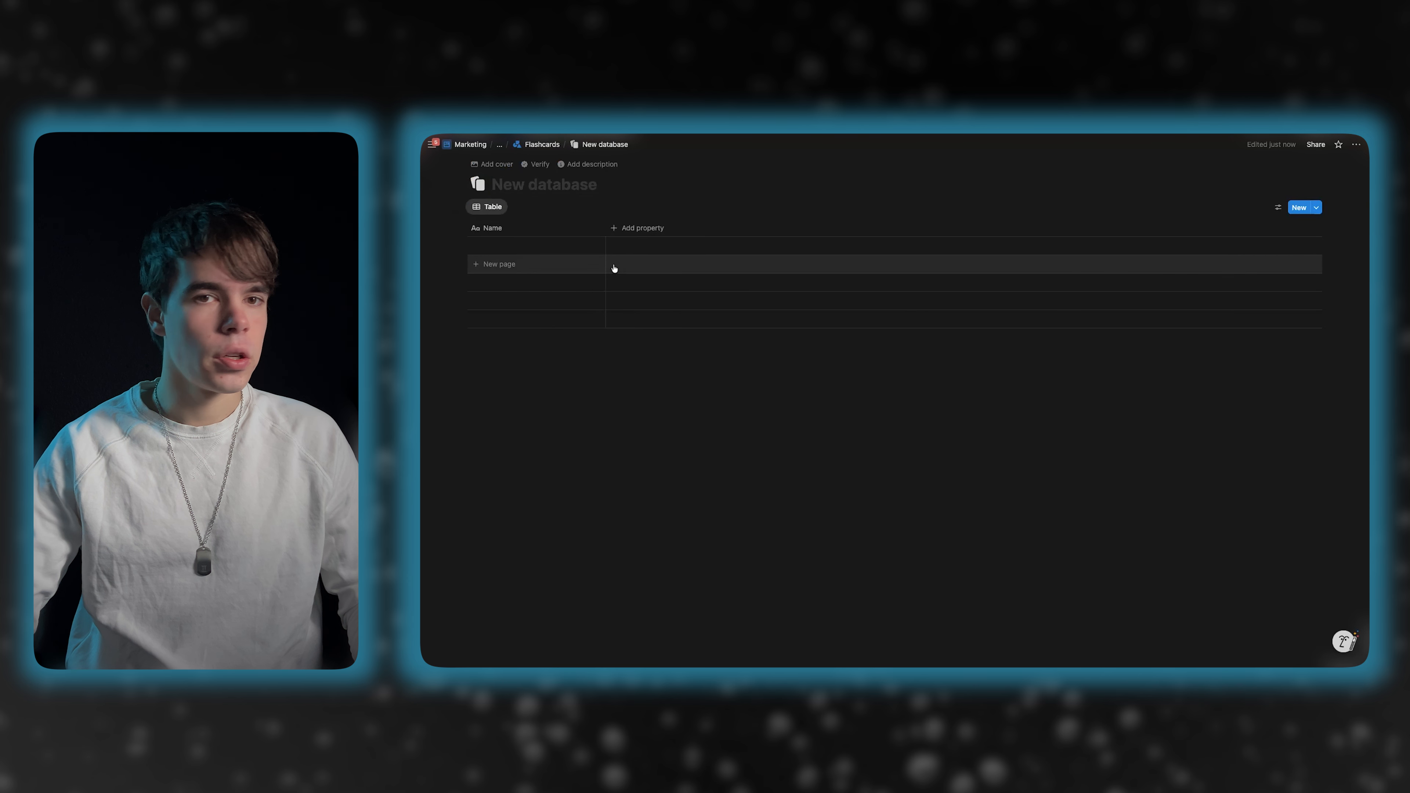
{"action": "left_click", "coordinate": [537, 181]}
{"action": "type", "text": "Flash cards"}
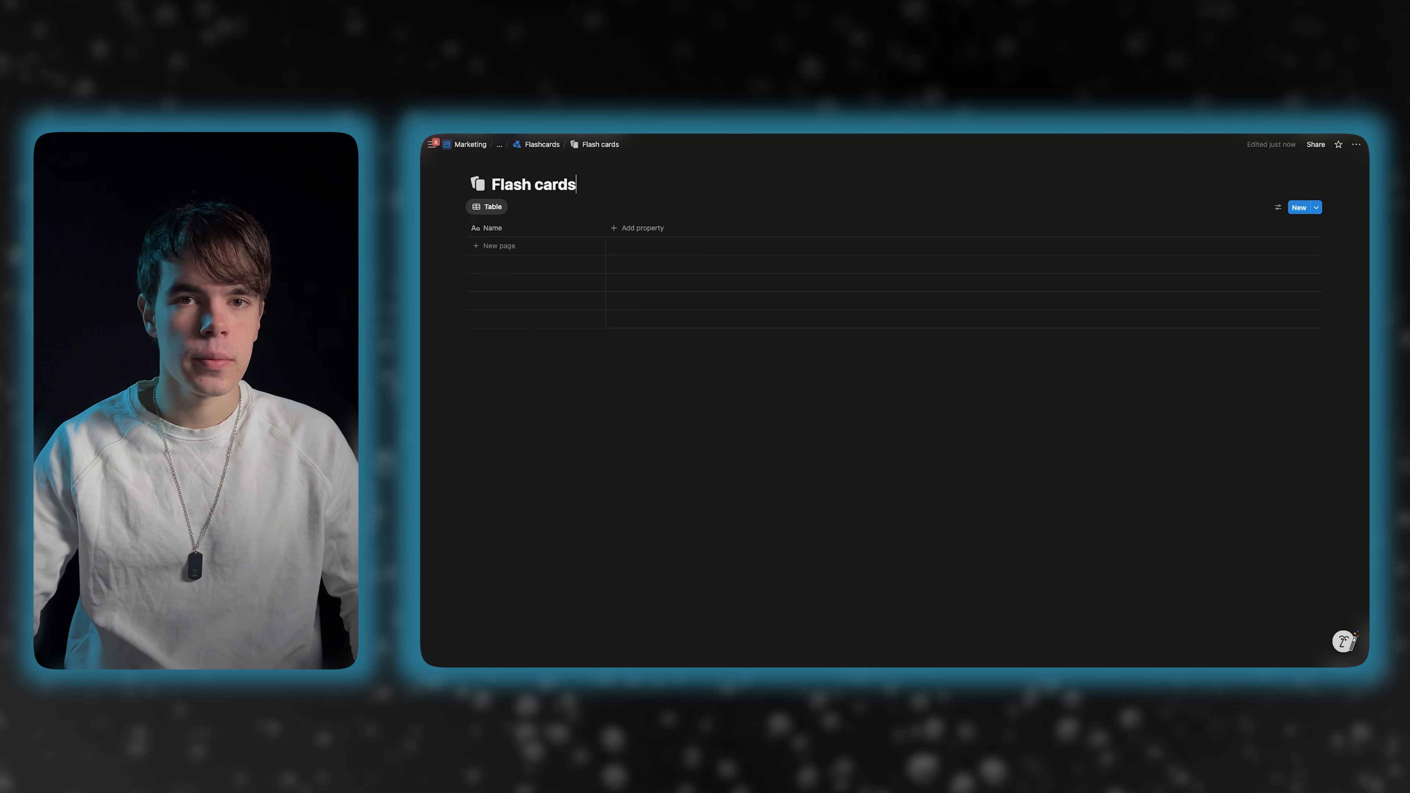
- Add a Select property named "Topic" to the database
{"action": "left_click", "coordinate": [636, 228]}
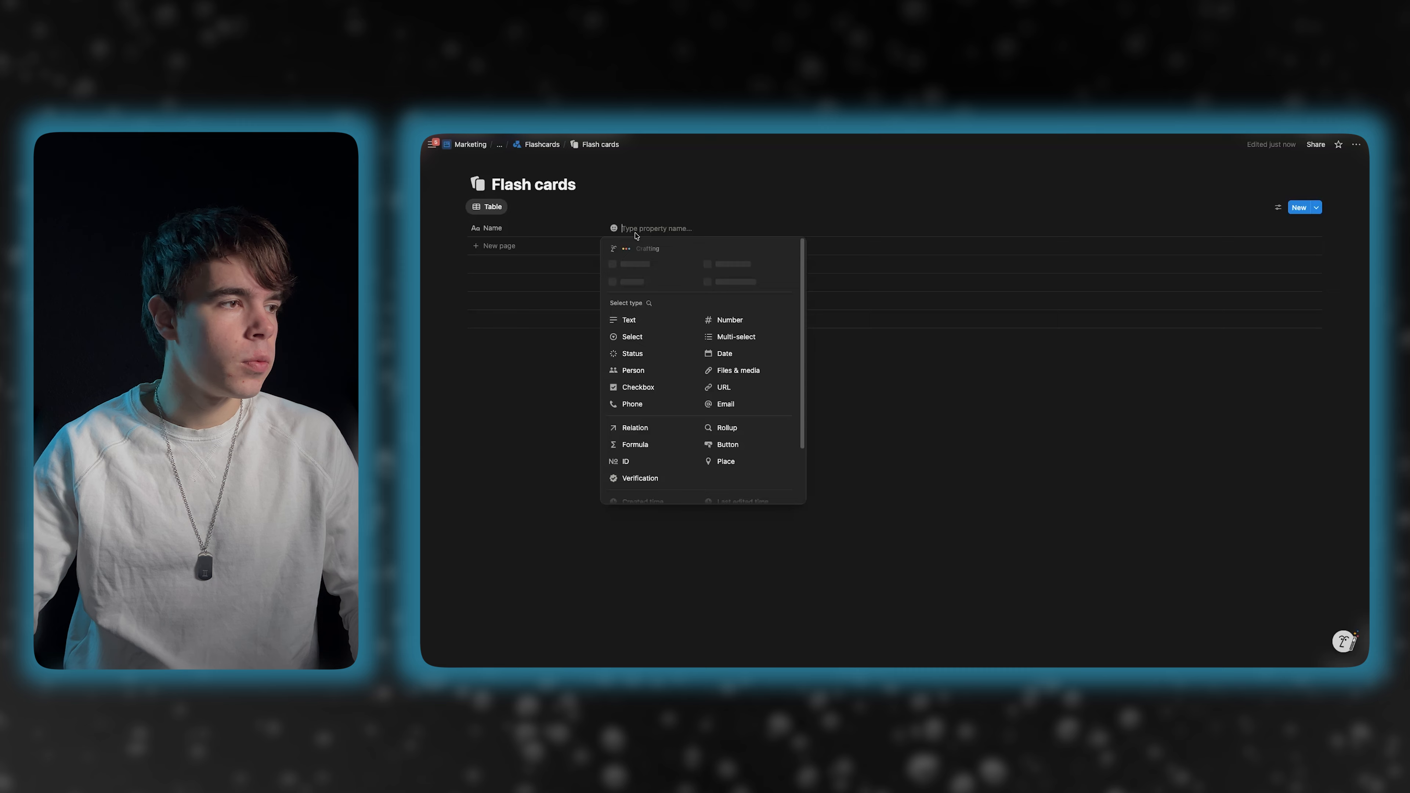
{"action": "left_click", "coordinate": [655, 337]}
{"action": "left_click", "coordinate": [653, 232]}
{"action": "type", "text": "Topic"}
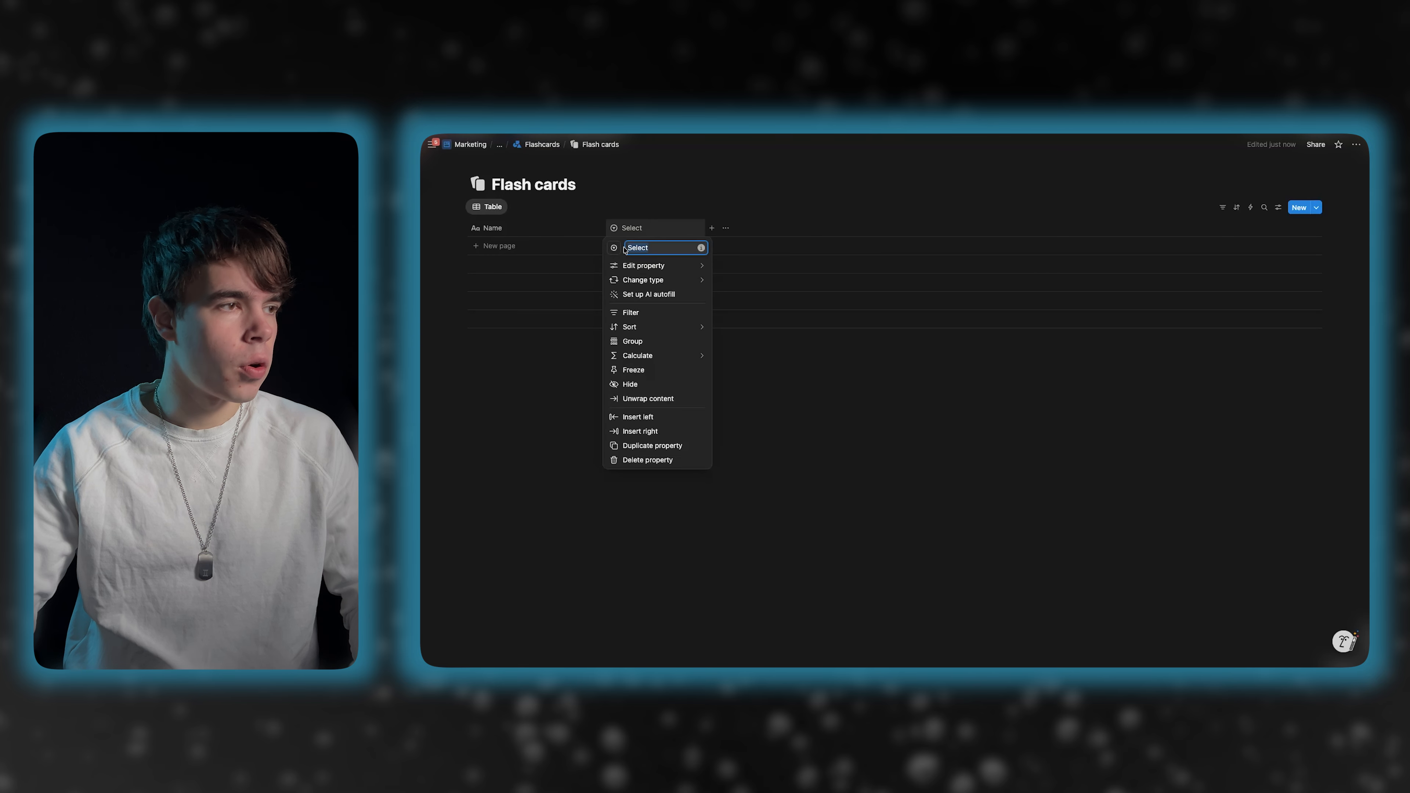
{"action": "key", "text": "Return"}
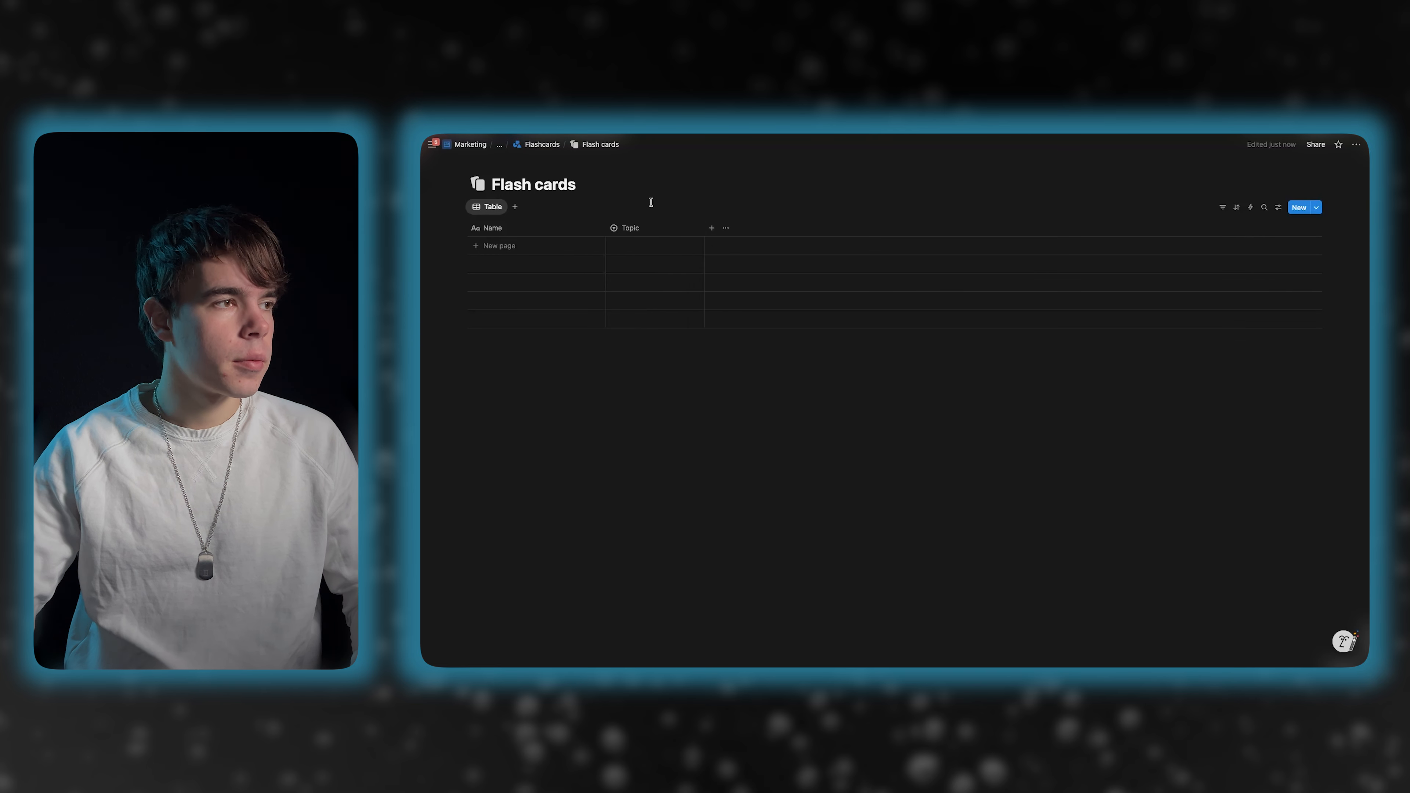
- Add a Text property named "Answer" after the Topic column
{"action": "left_click", "coordinate": [711, 228]}
{"action": "left_click", "coordinate": [727, 320]}
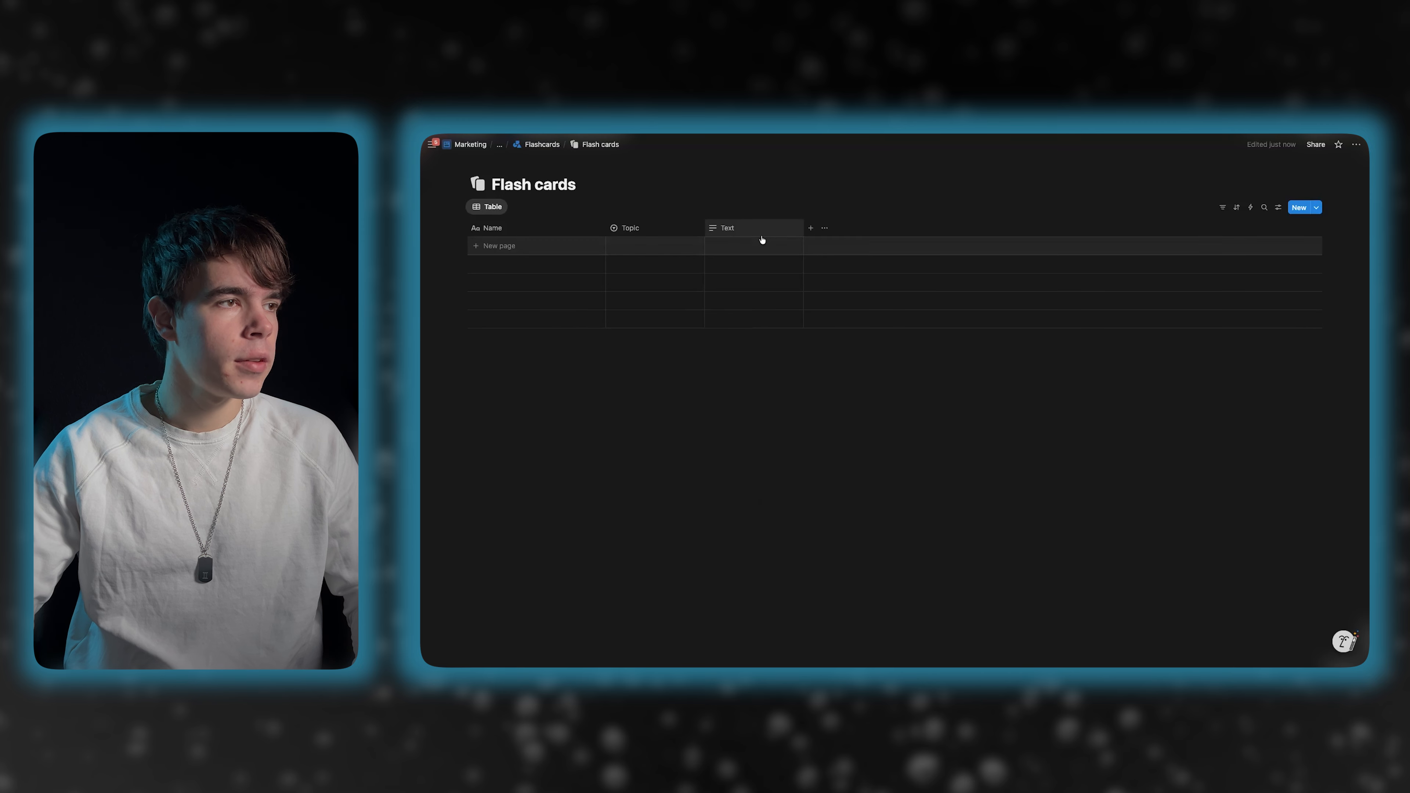
{"action": "left_click", "coordinate": [738, 228]}
{"action": "type", "text": "Answer"}
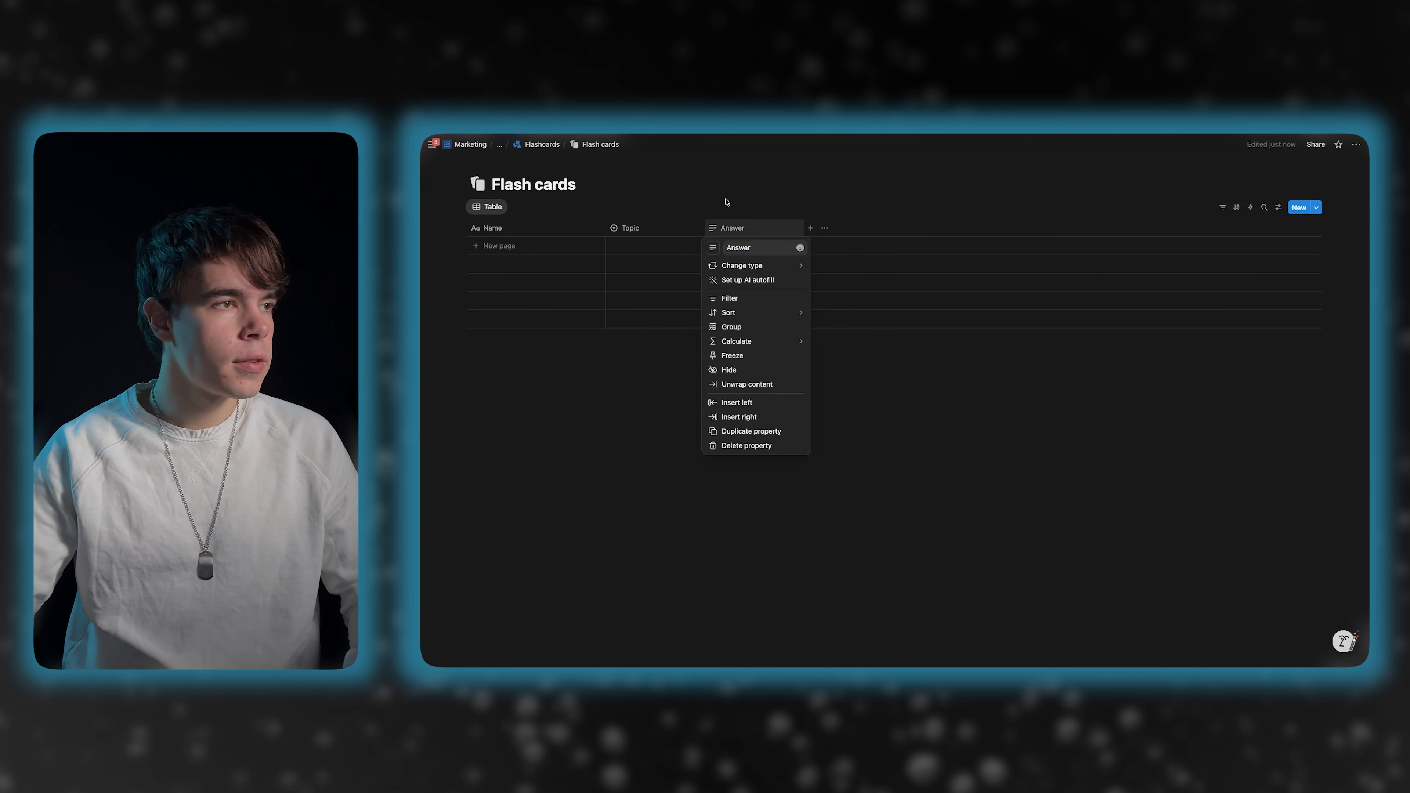
{"action": "key", "text": "Return"}
- Add a Formula property named "Answer Formula" after the Answer column
{"action": "left_click", "coordinate": [810, 228]}
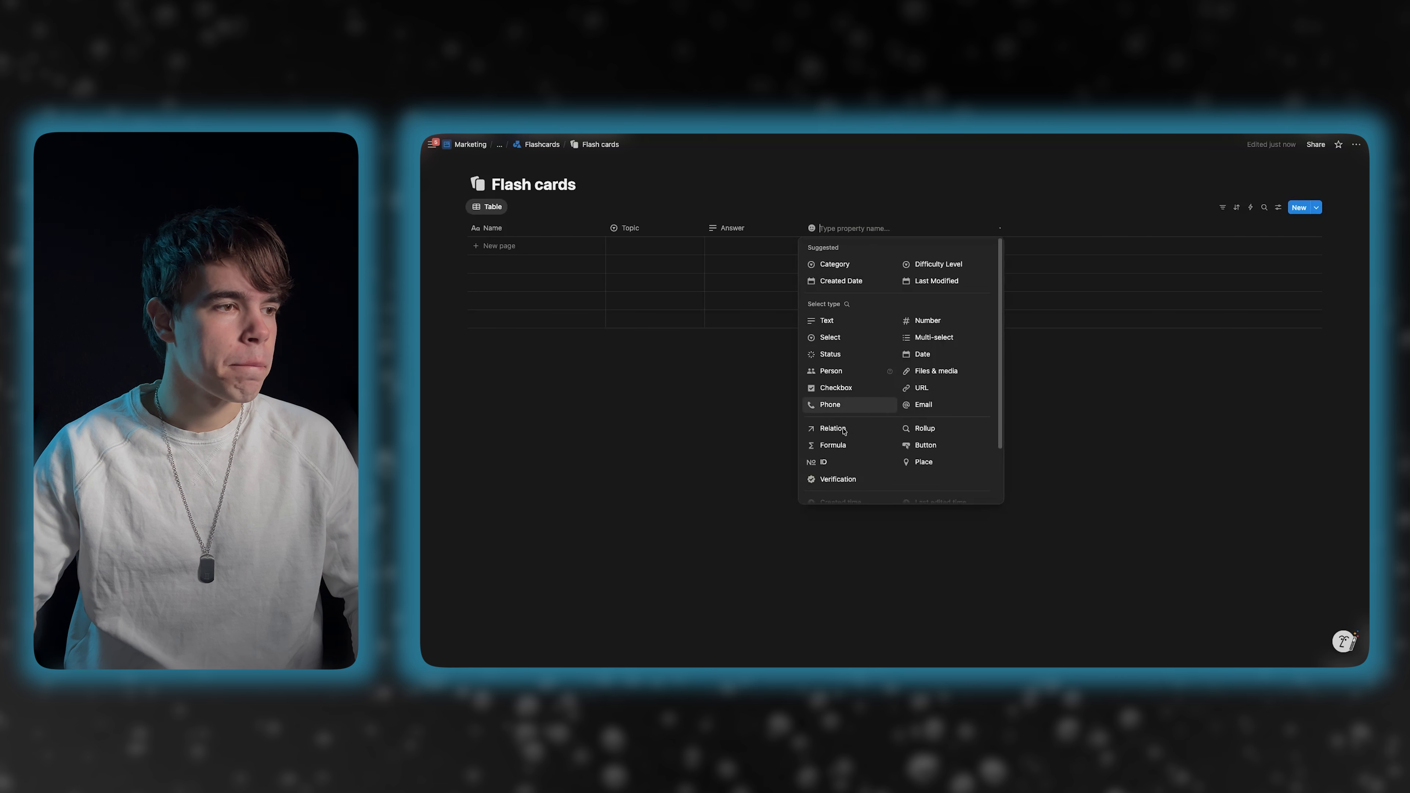
{"action": "left_click", "coordinate": [833, 445]}
{"action": "left_click", "coordinate": [856, 232]}
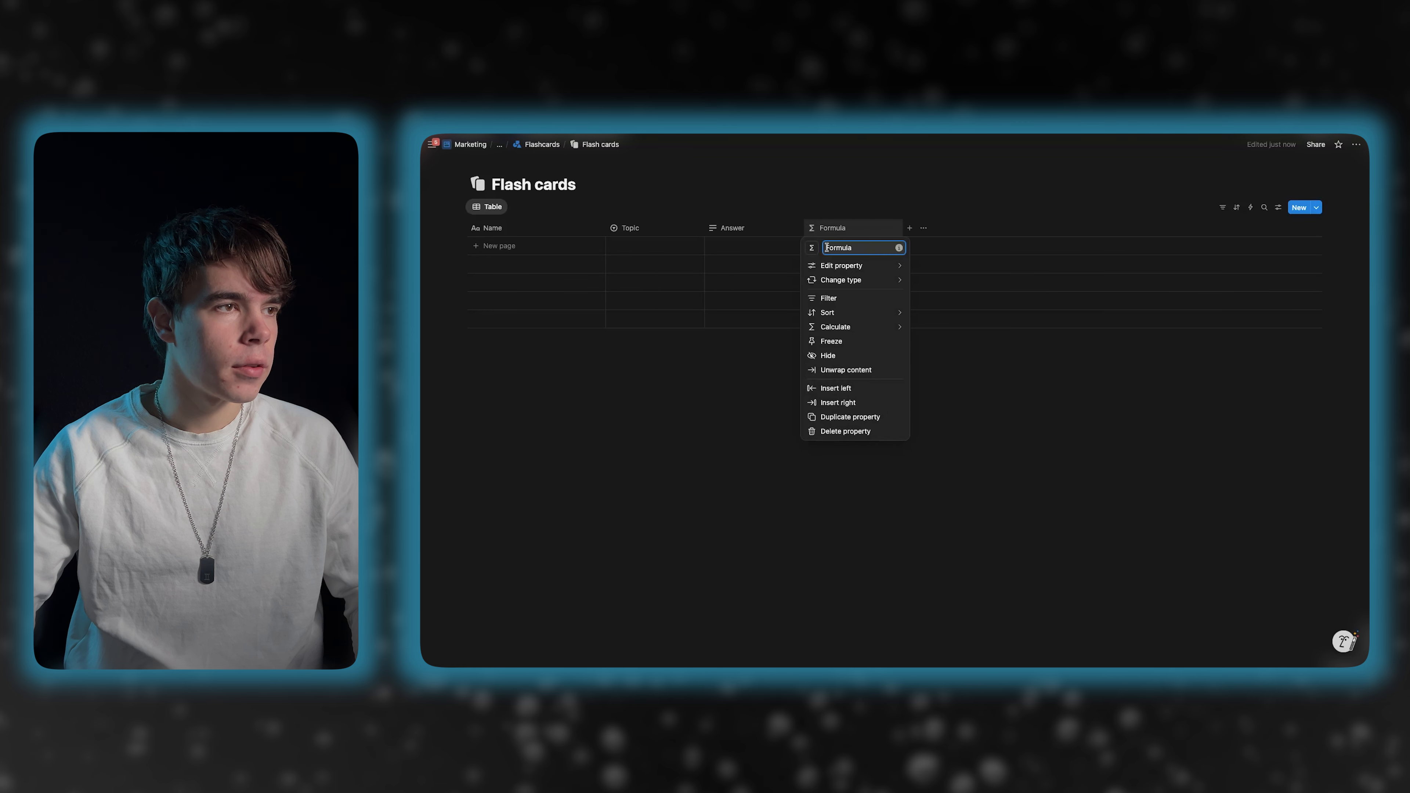
{"action": "type", "text": "Answer"}
{"action": "key", "text": "Return"}
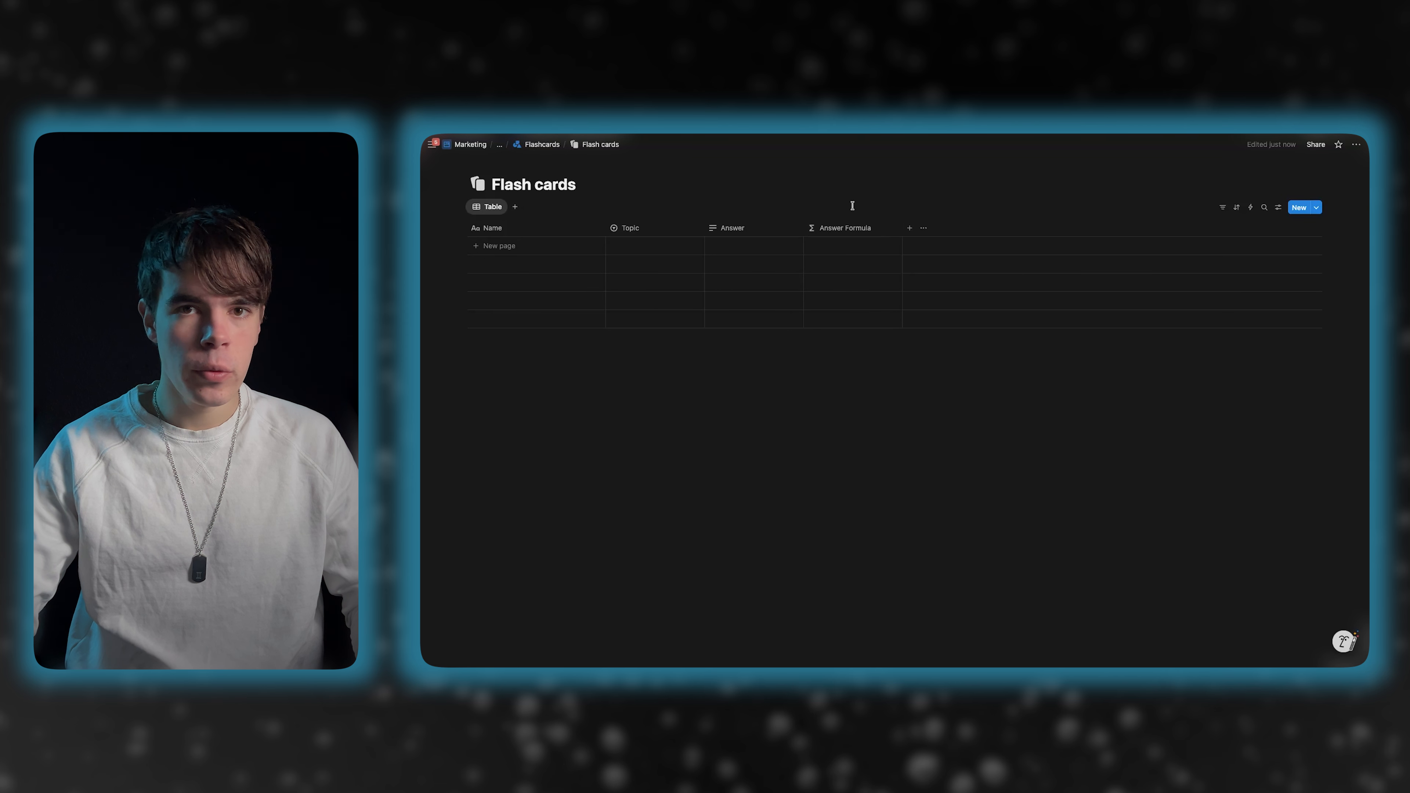
- Add two Checkbox properties and name them "Archive" and "Reveal"
{"action": "left_click", "coordinate": [909, 227]}
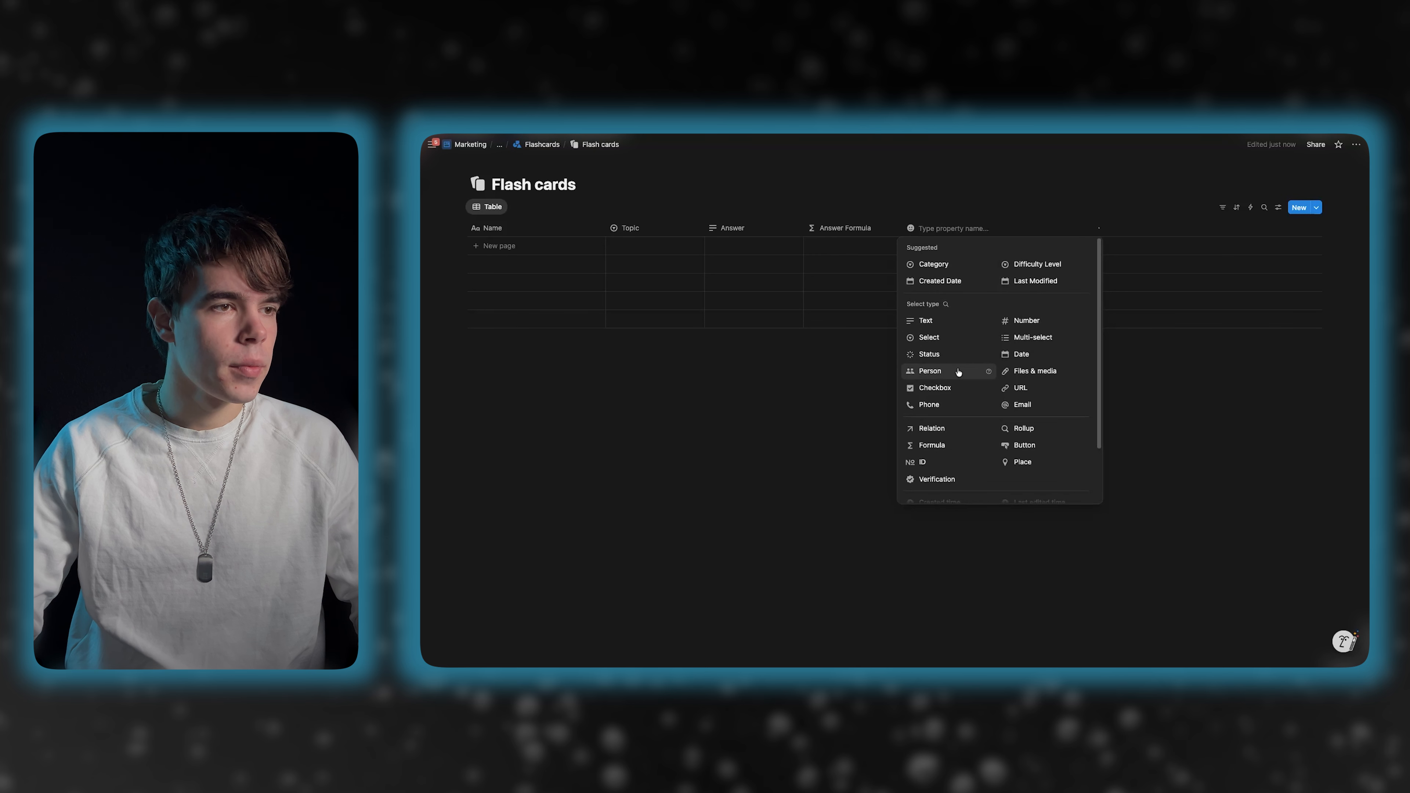
{"action": "left_click", "coordinate": [960, 388]}
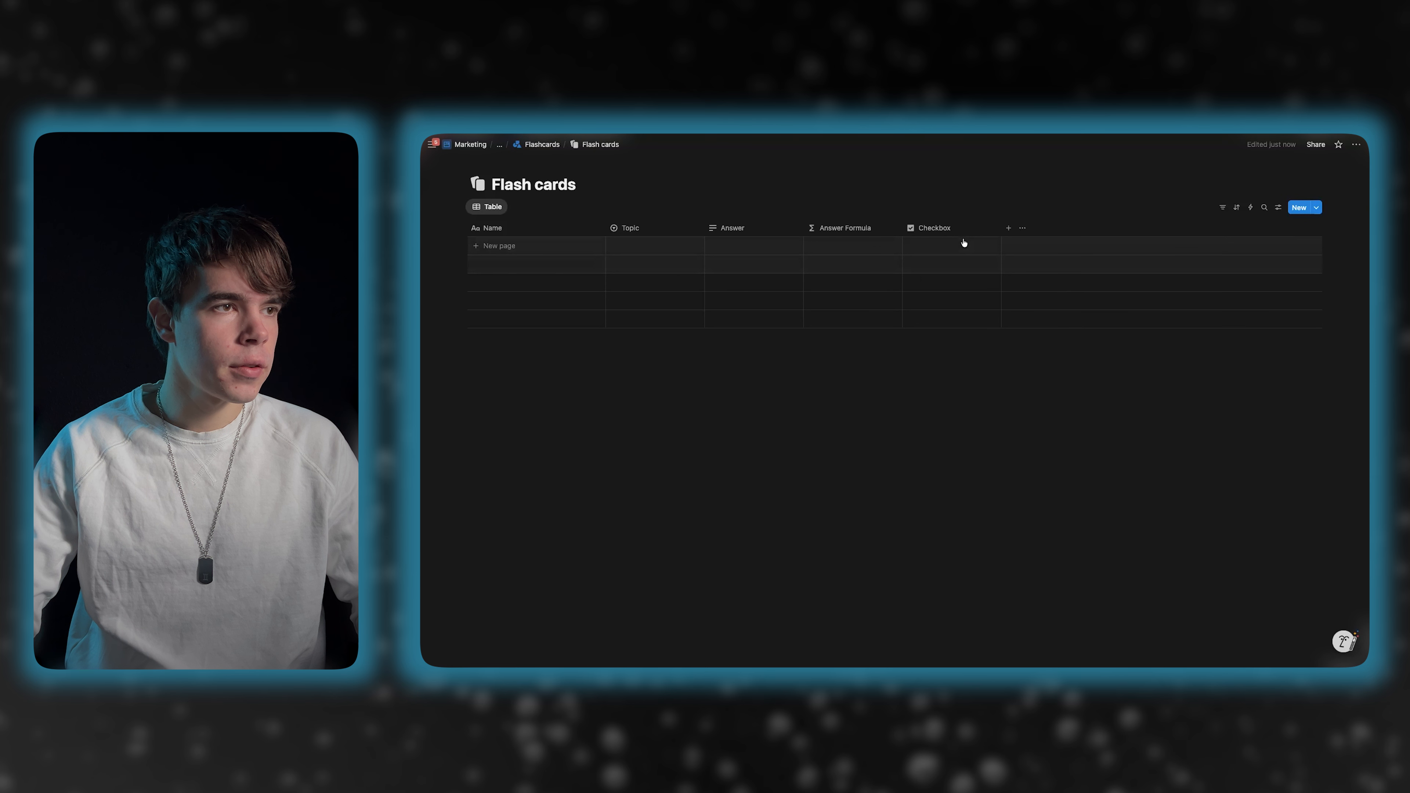
{"action": "left_click", "coordinate": [955, 229]}
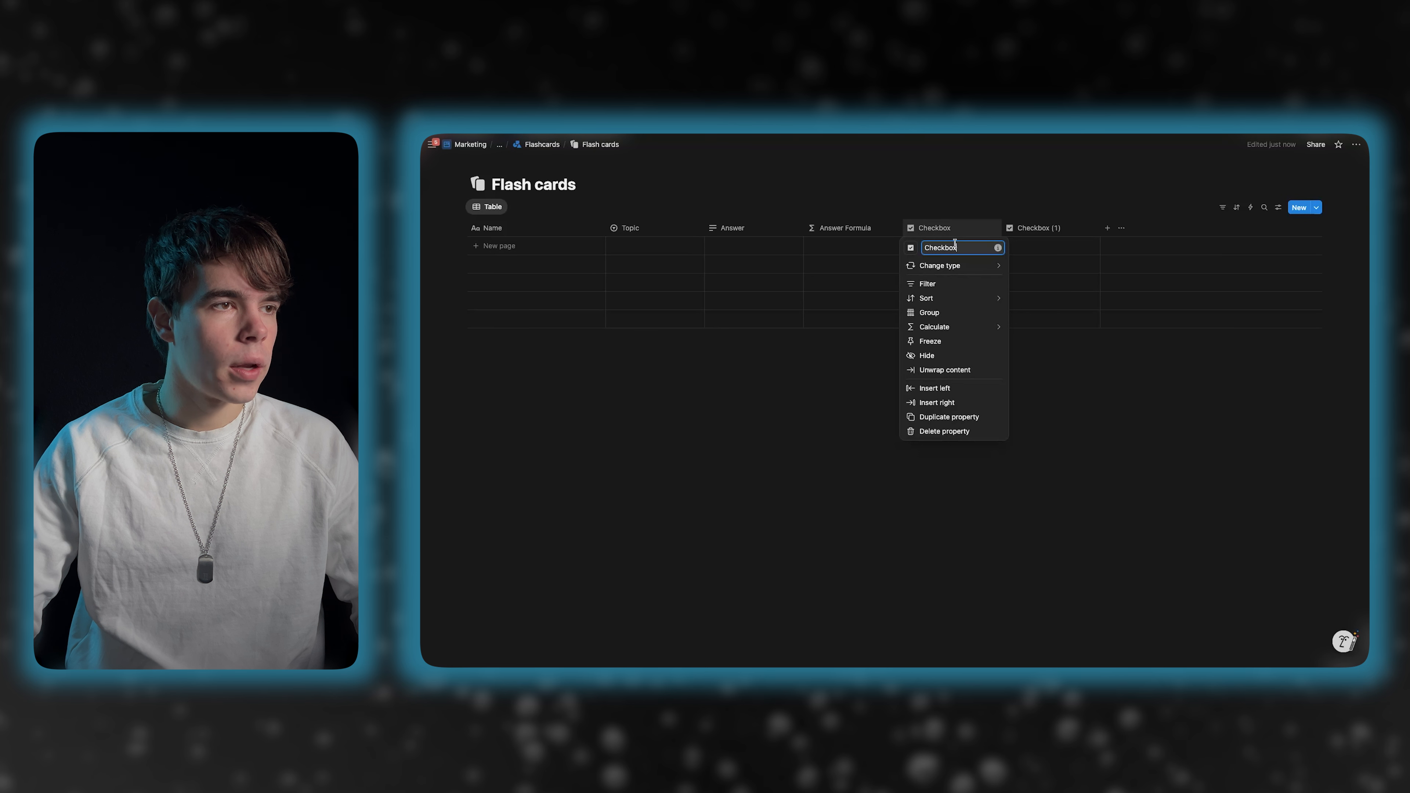
{"action": "left_click_drag", "start_coordinate": [956, 247], "coordinate": [918, 249]}
{"action": "type", "text": "Archive"}
{"action": "key", "text": "Return"}
{"action": "left_click", "coordinate": [1038, 228]}
{"action": "left_click_drag", "start_coordinate": [1066, 250], "coordinate": [1009, 249]}
{"action": "type", "text": "Reveal"}
{"action": "key", "text": "Return"}
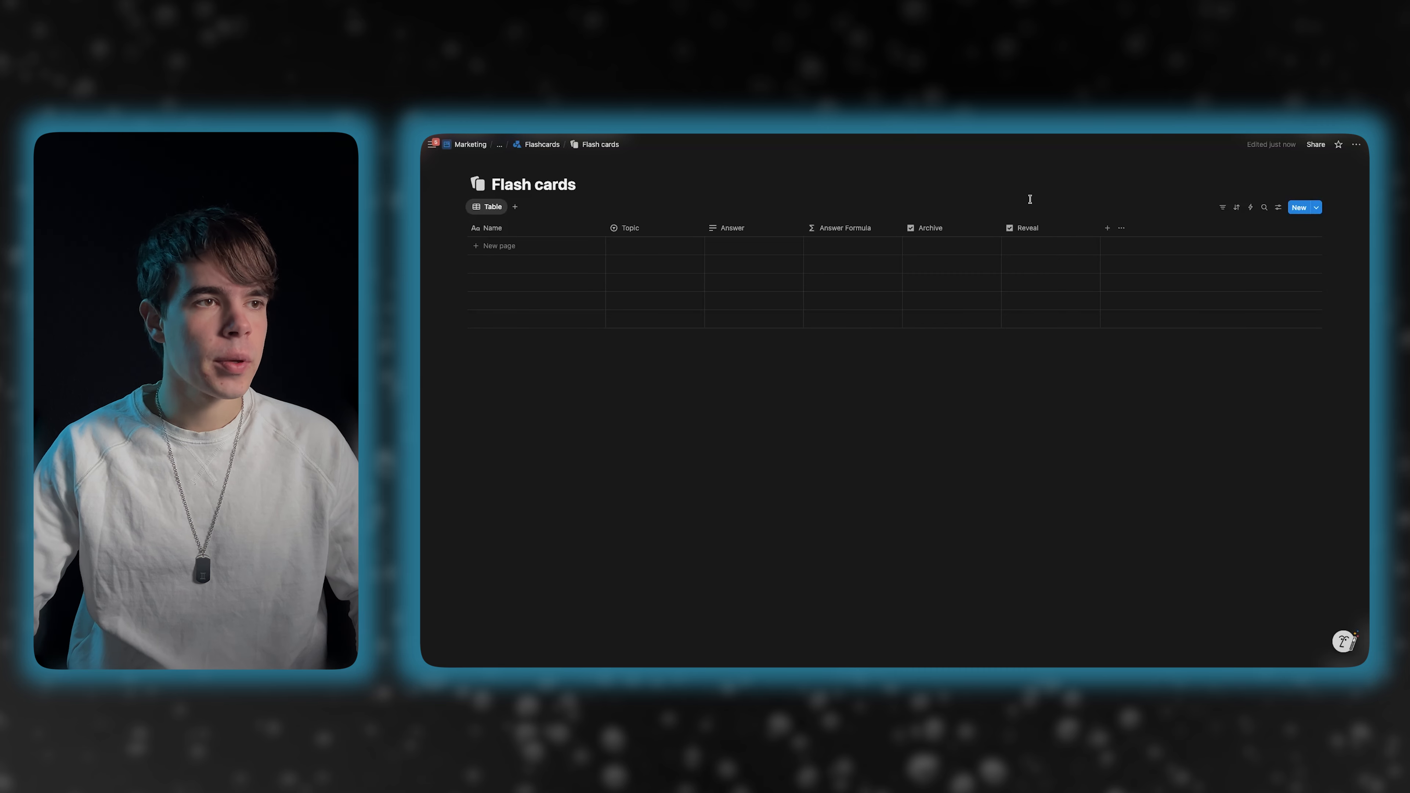
- Add a Button property named "Archive" after the Reveal checkbox column
{"action": "left_click", "coordinate": [1107, 228]}
{"action": "left_click", "coordinate": [1222, 445]}
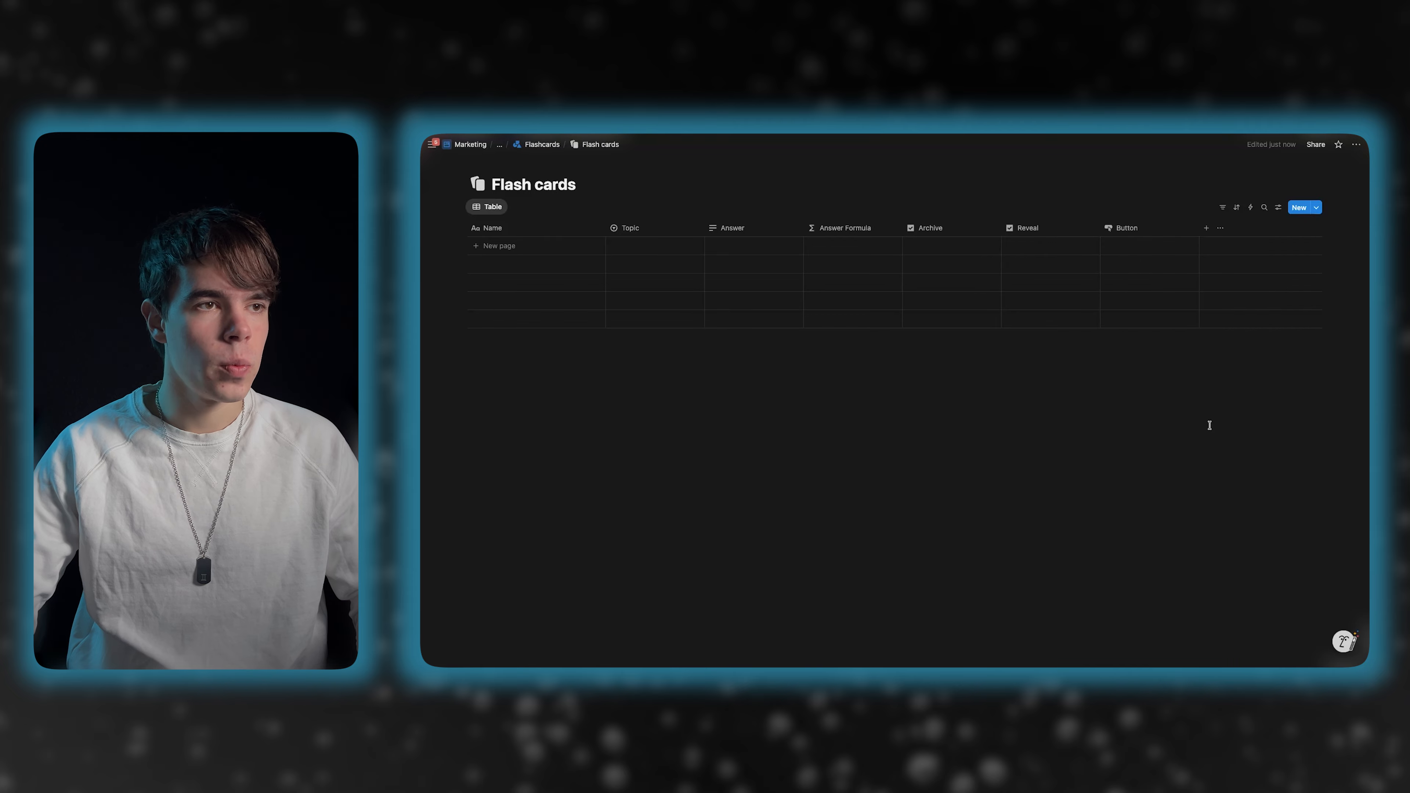
{"action": "left_click", "coordinate": [1150, 229]}
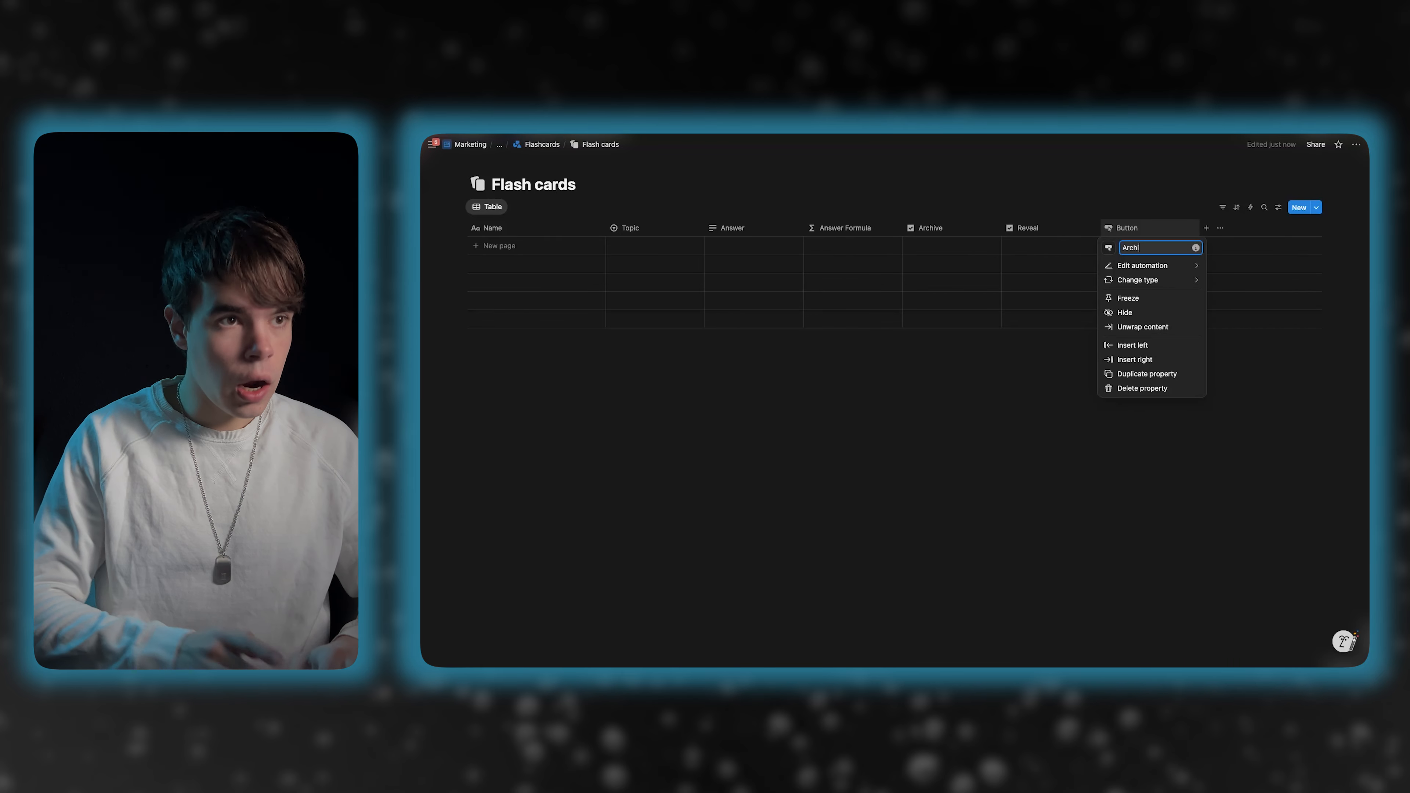
{"action": "type", "text": "Archive"}
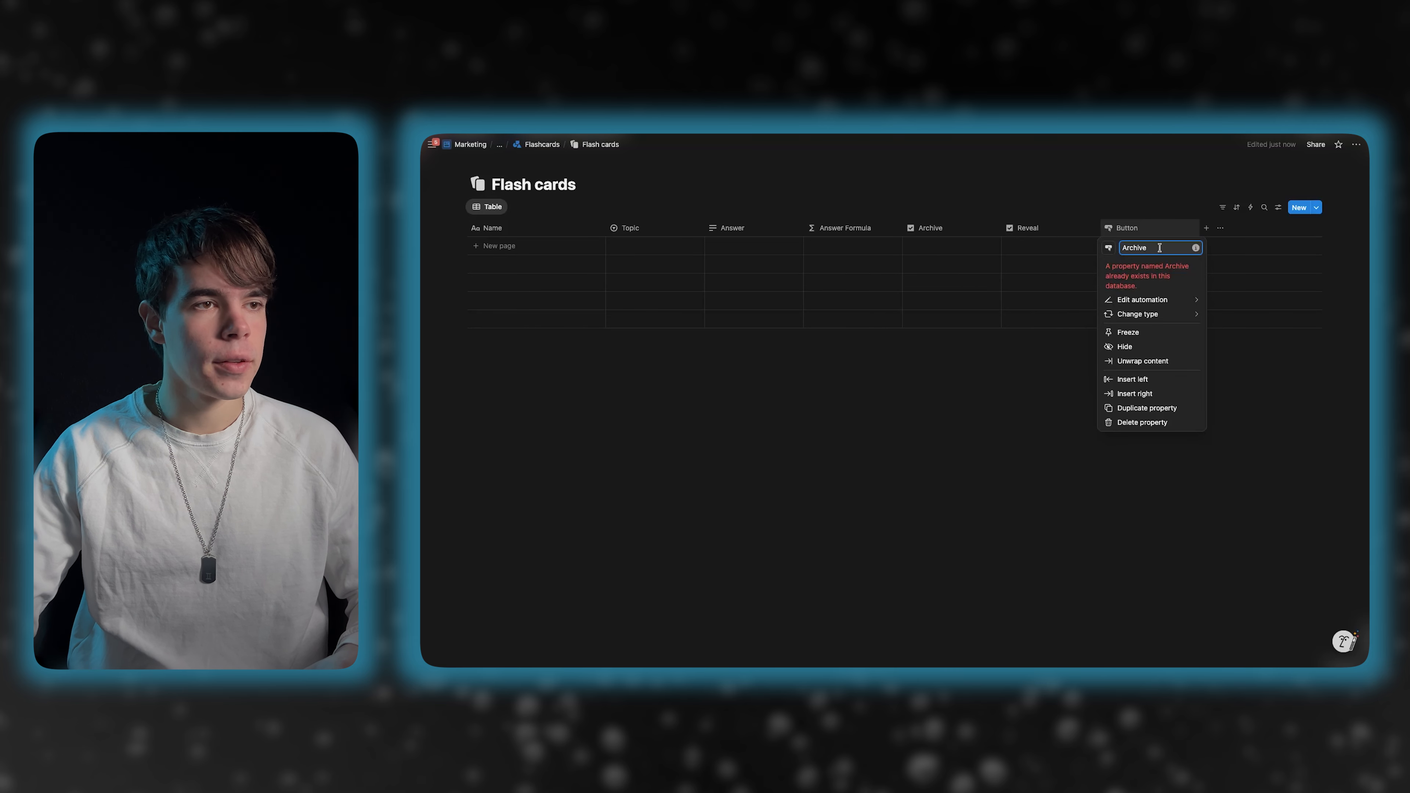
{"action": "left_click", "coordinate": [1134, 214]}
- Add a second Button property and name it "Reveal/Hide"
{"action": "left_click", "coordinate": [1206, 228]}
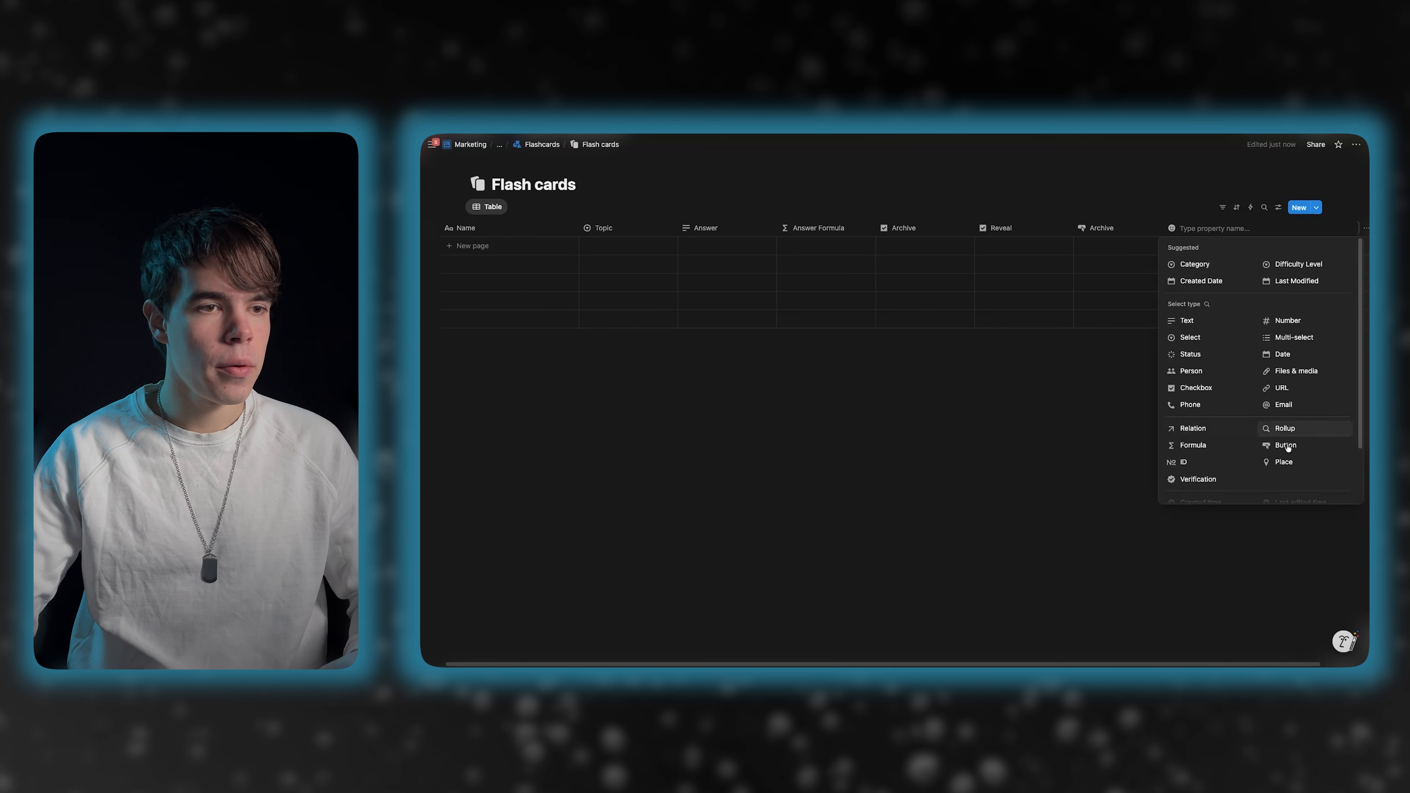
{"action": "left_click", "coordinate": [1277, 444]}
{"action": "left_click", "coordinate": [1227, 228]}
{"action": "type", "text": "Reveal/H"}
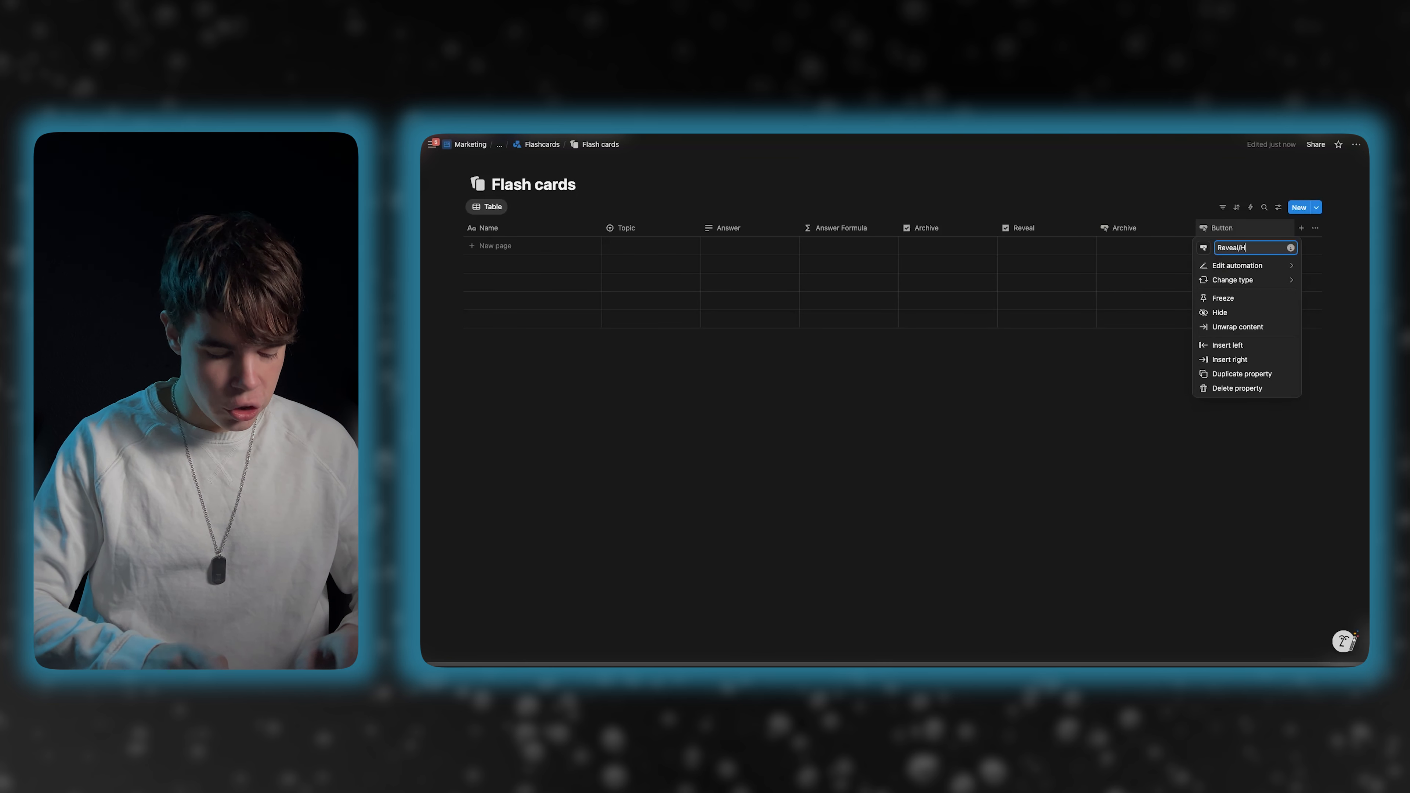
{"action": "type", "text": "ide"}
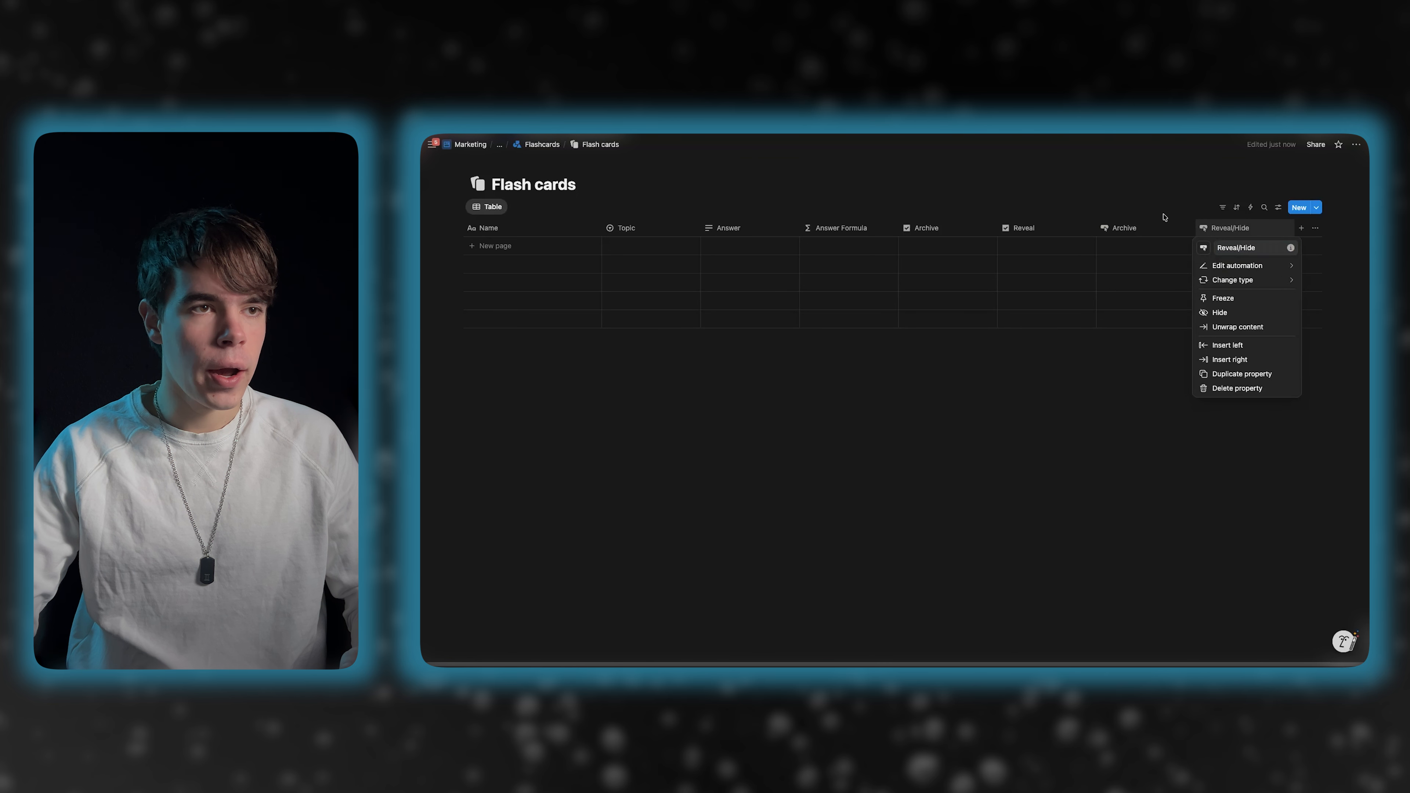
{"action": "key", "text": "Return"}
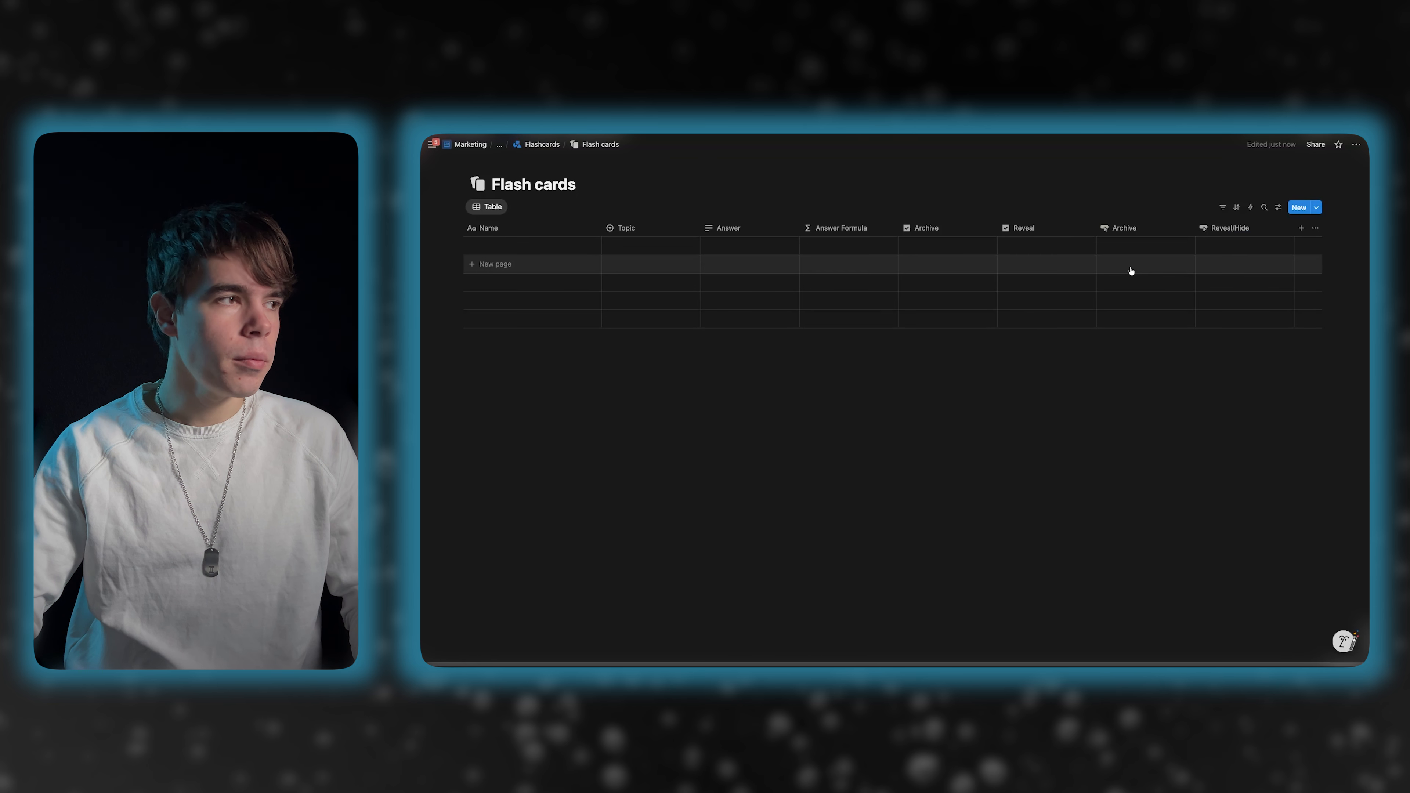
- Enter the Answer Formula expression if(Reveal, "Answer: " + Answer, "")
{"action": "left_click", "coordinate": [831, 229]}
{"action": "mouse_move", "coordinate": [845, 268]}
{"action": "left_click", "coordinate": [931, 269]}
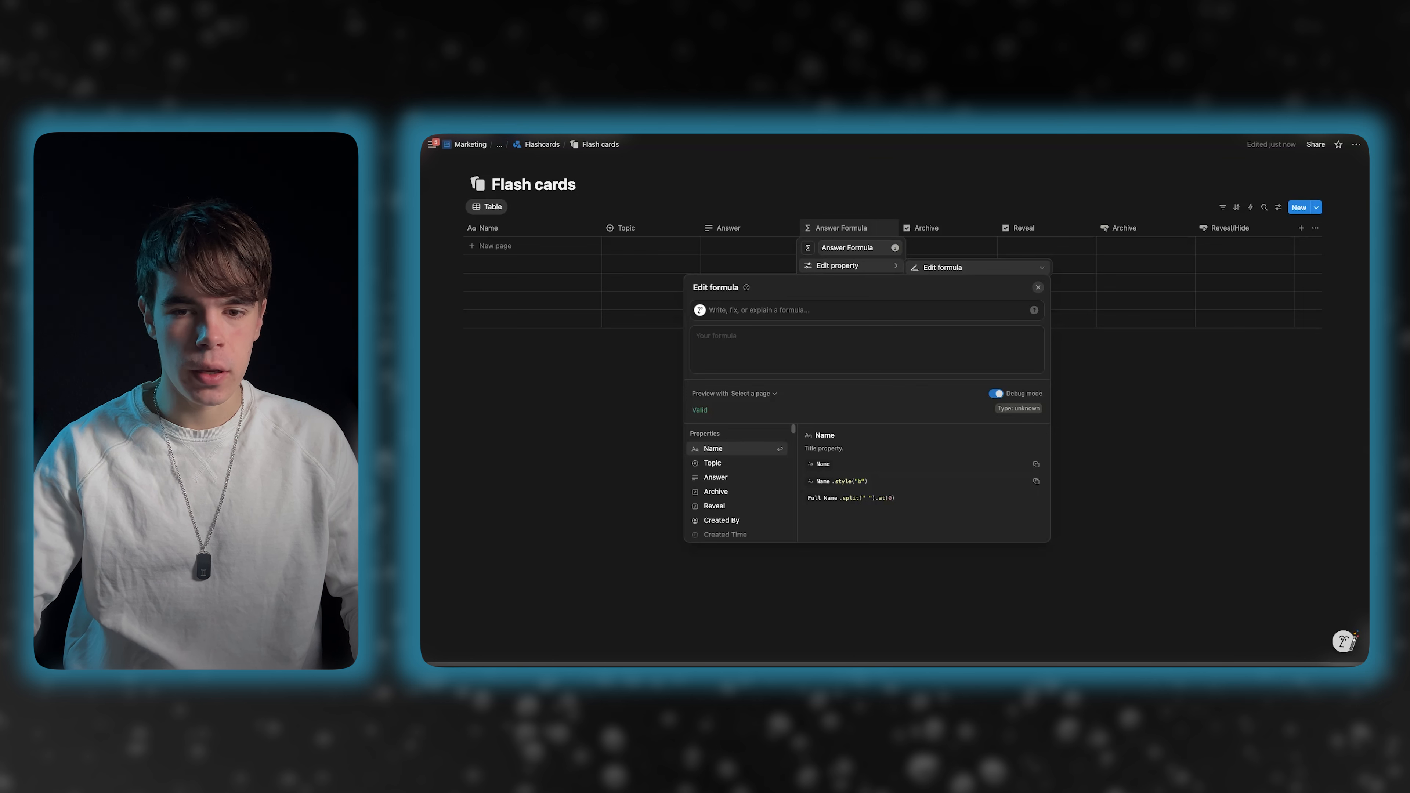
{"action": "left_click", "coordinate": [746, 339]}
{"action": "type", "text": "if(   Reveal,\"Answer: \" + Answer, \"\" )"}
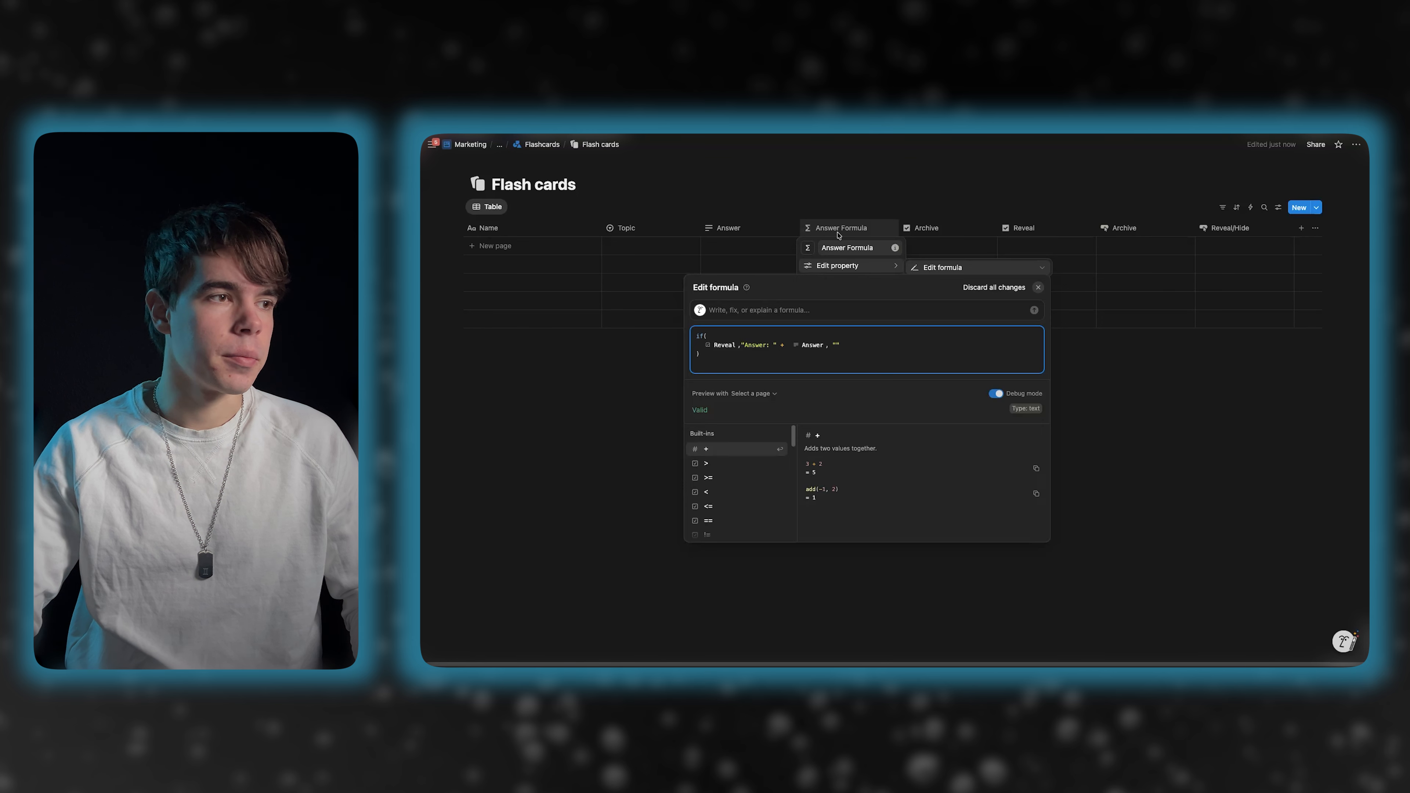
- Reopen the Answer Formula property's expression for a check and close the formula editor
{"action": "left_click", "coordinate": [651, 343]}
{"action": "left_click", "coordinate": [651, 344]}
{"action": "left_click", "coordinate": [835, 227]}
{"action": "mouse_move", "coordinate": [835, 268]}
{"action": "left_click", "coordinate": [937, 268]}
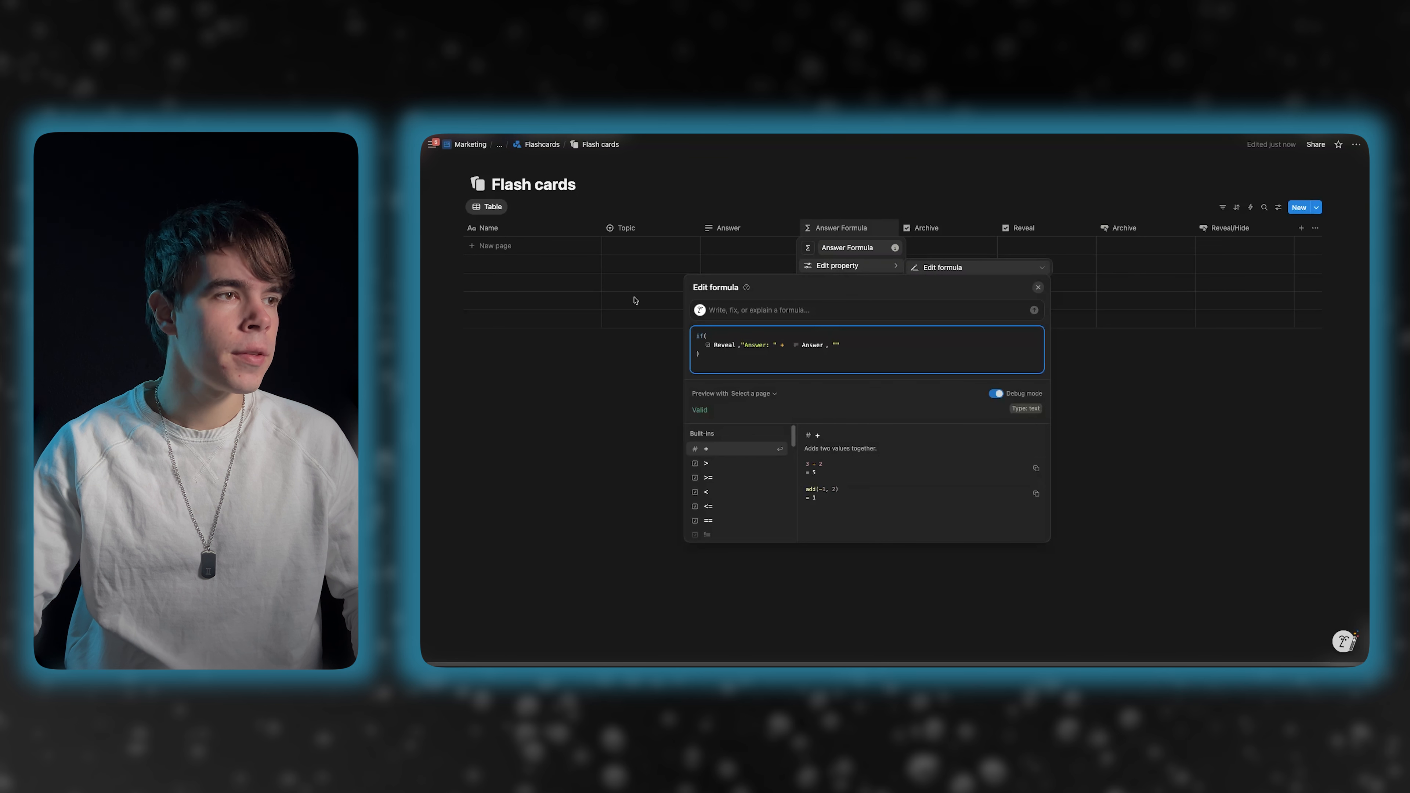
{"action": "left_click", "coordinate": [673, 284]}
{"action": "left_click", "coordinate": [692, 372]}
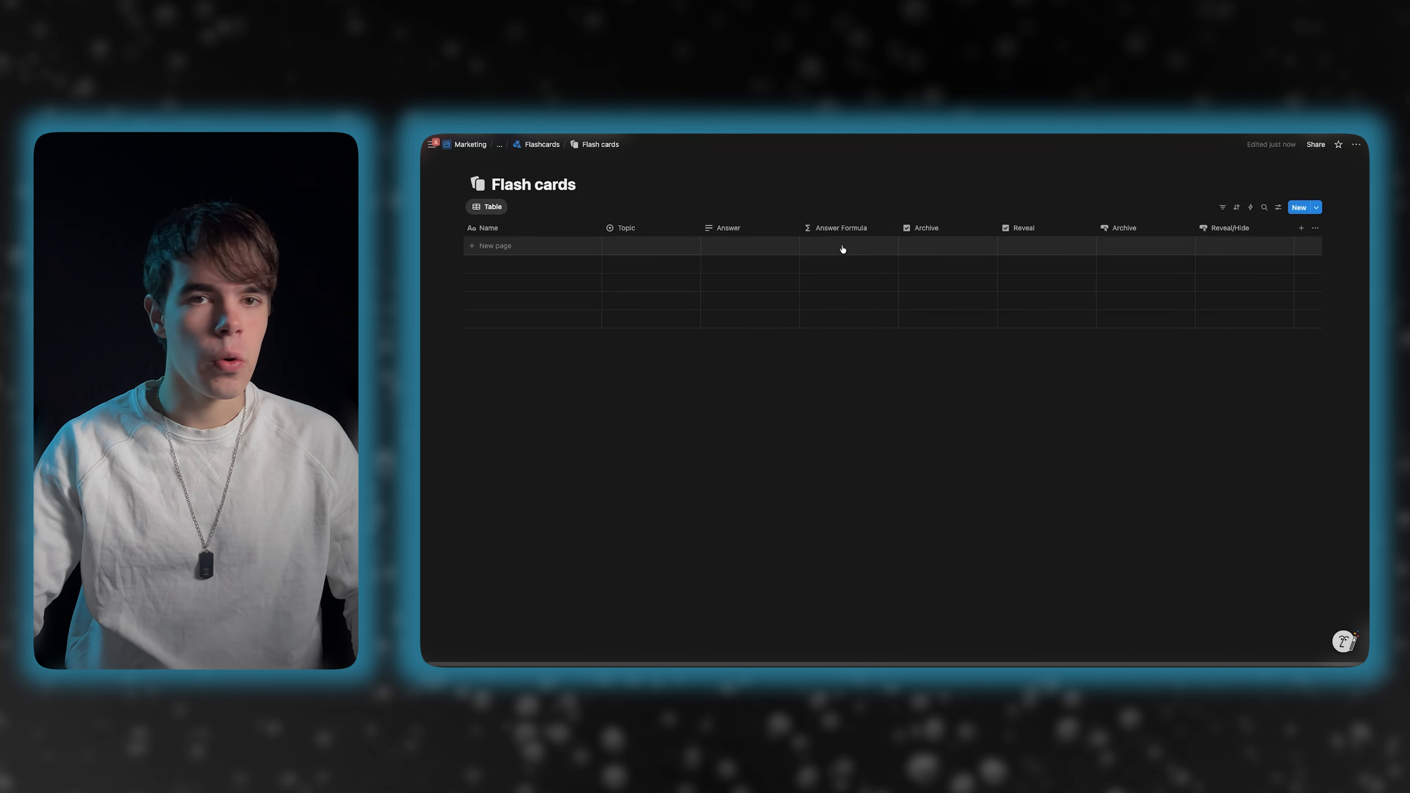
- Configure the Archive button's automation to set this page's Archive checkbox to Checked, and save it
{"action": "left_click", "coordinate": [1171, 231]}
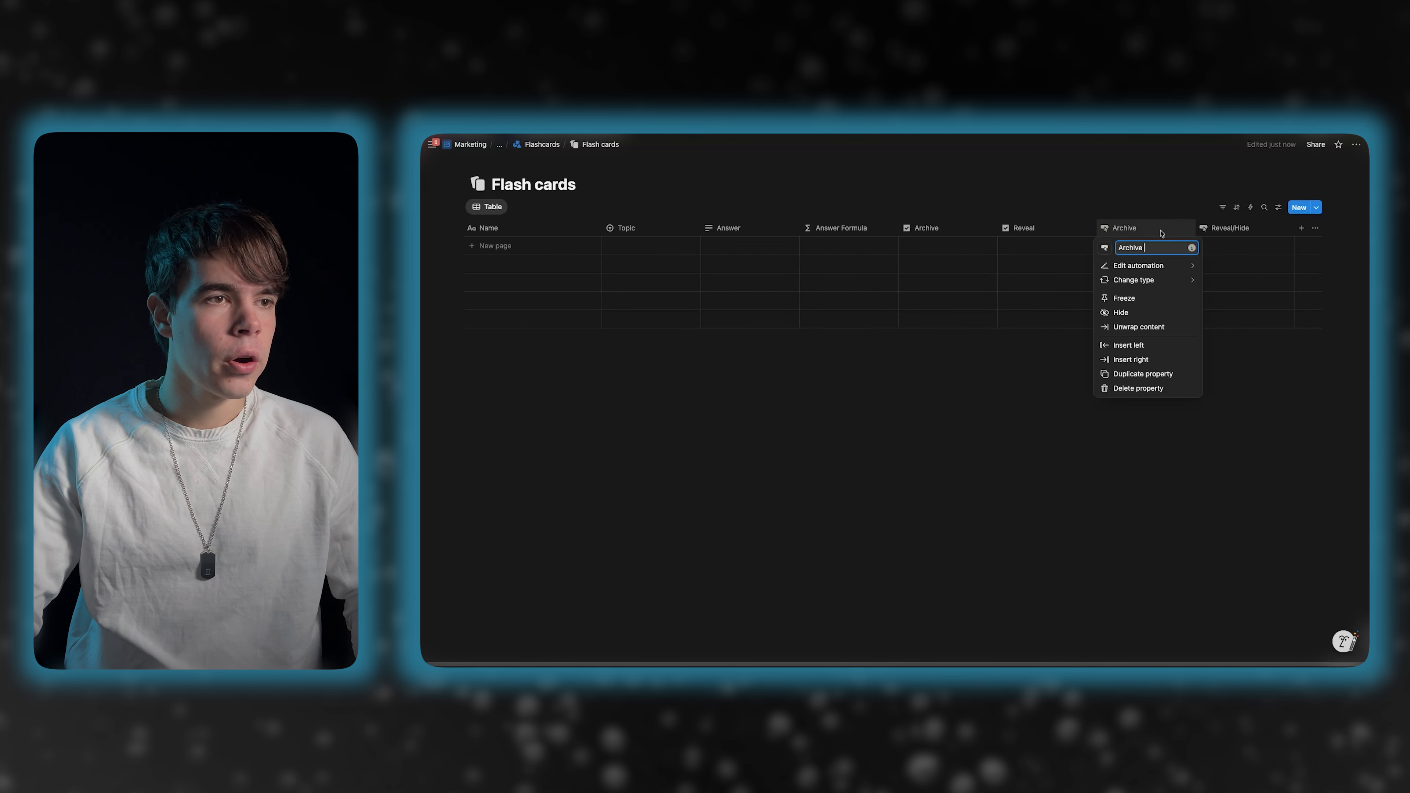
{"action": "left_click", "coordinate": [1138, 266]}
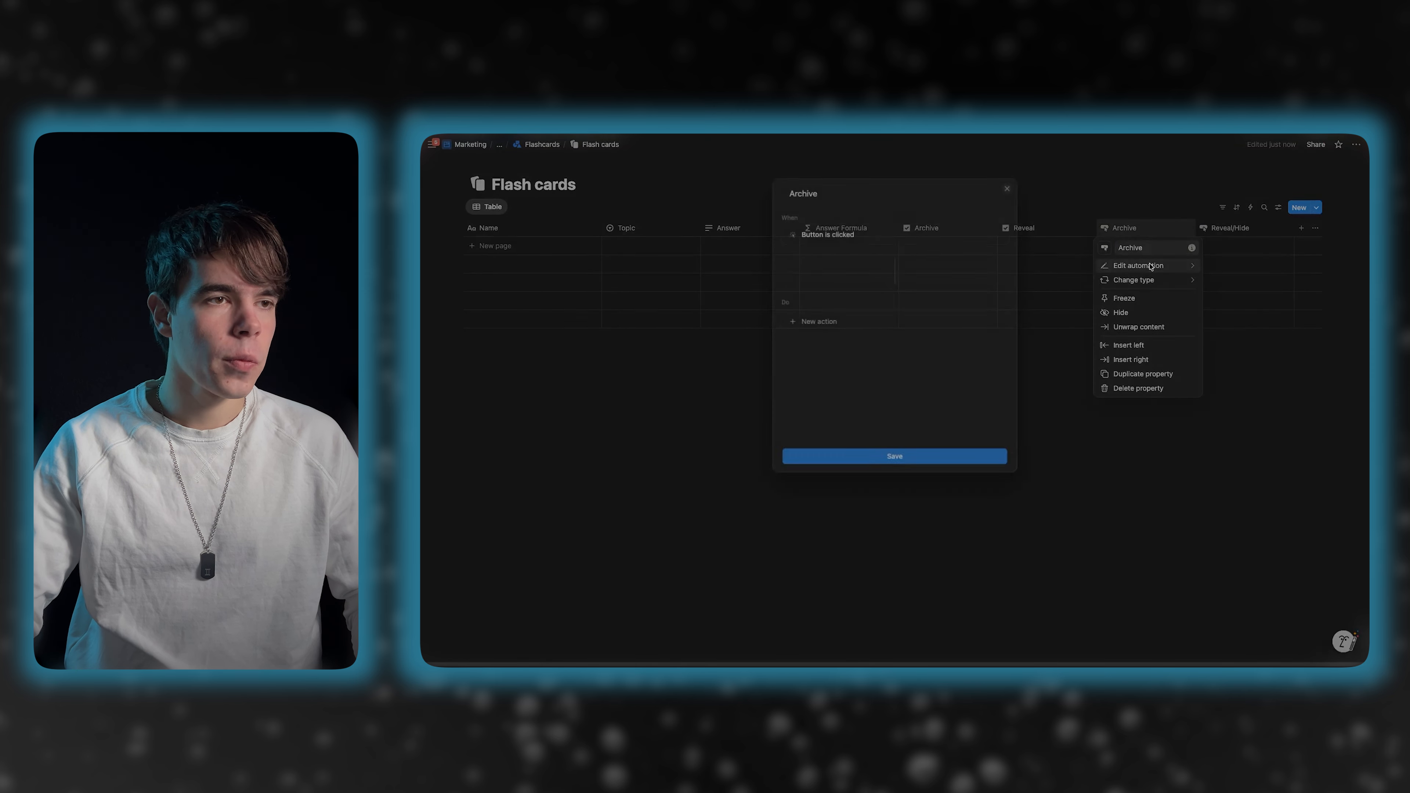
{"action": "left_click", "coordinate": [866, 324]}
{"action": "left_click", "coordinate": [839, 382]}
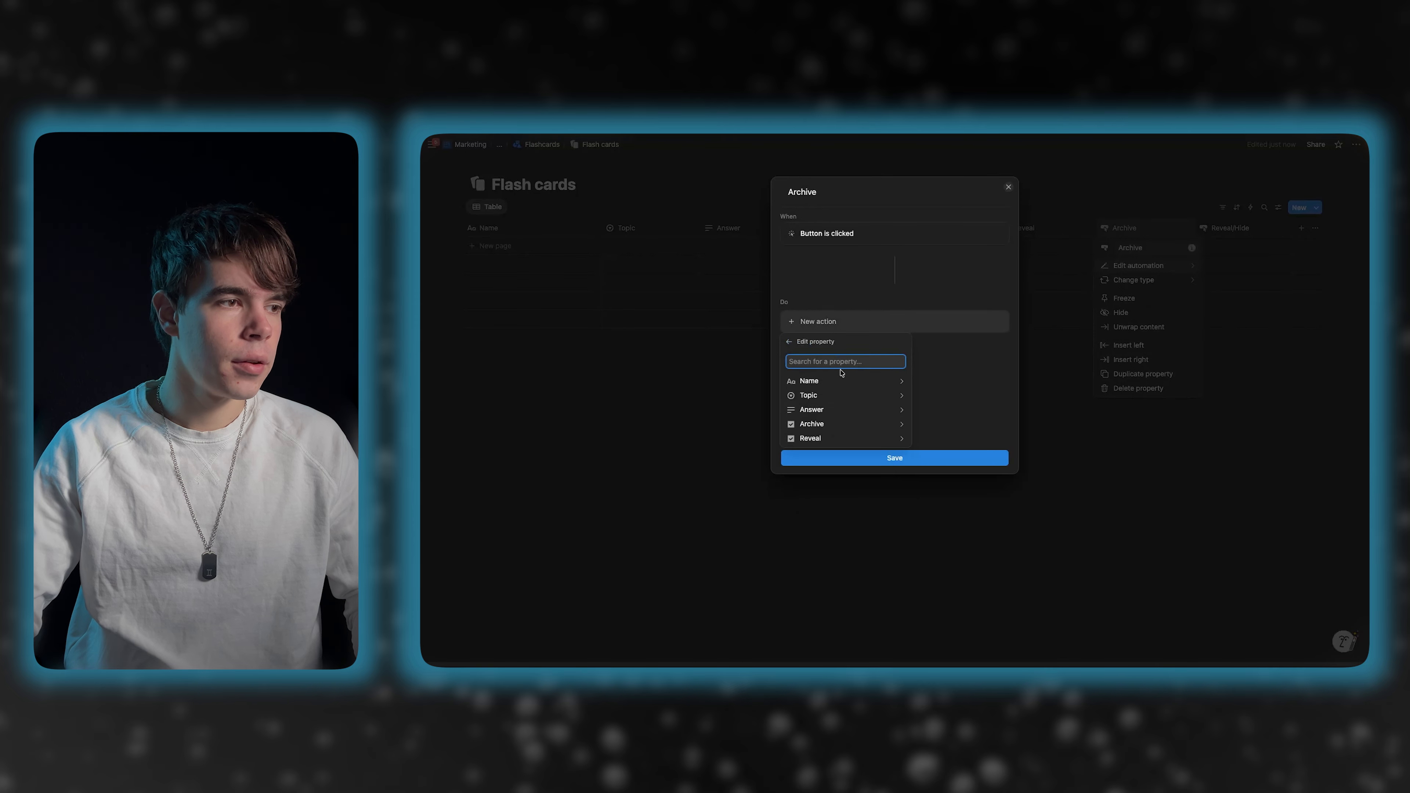
{"action": "left_click", "coordinate": [836, 427]}
{"action": "left_click", "coordinate": [835, 379]}
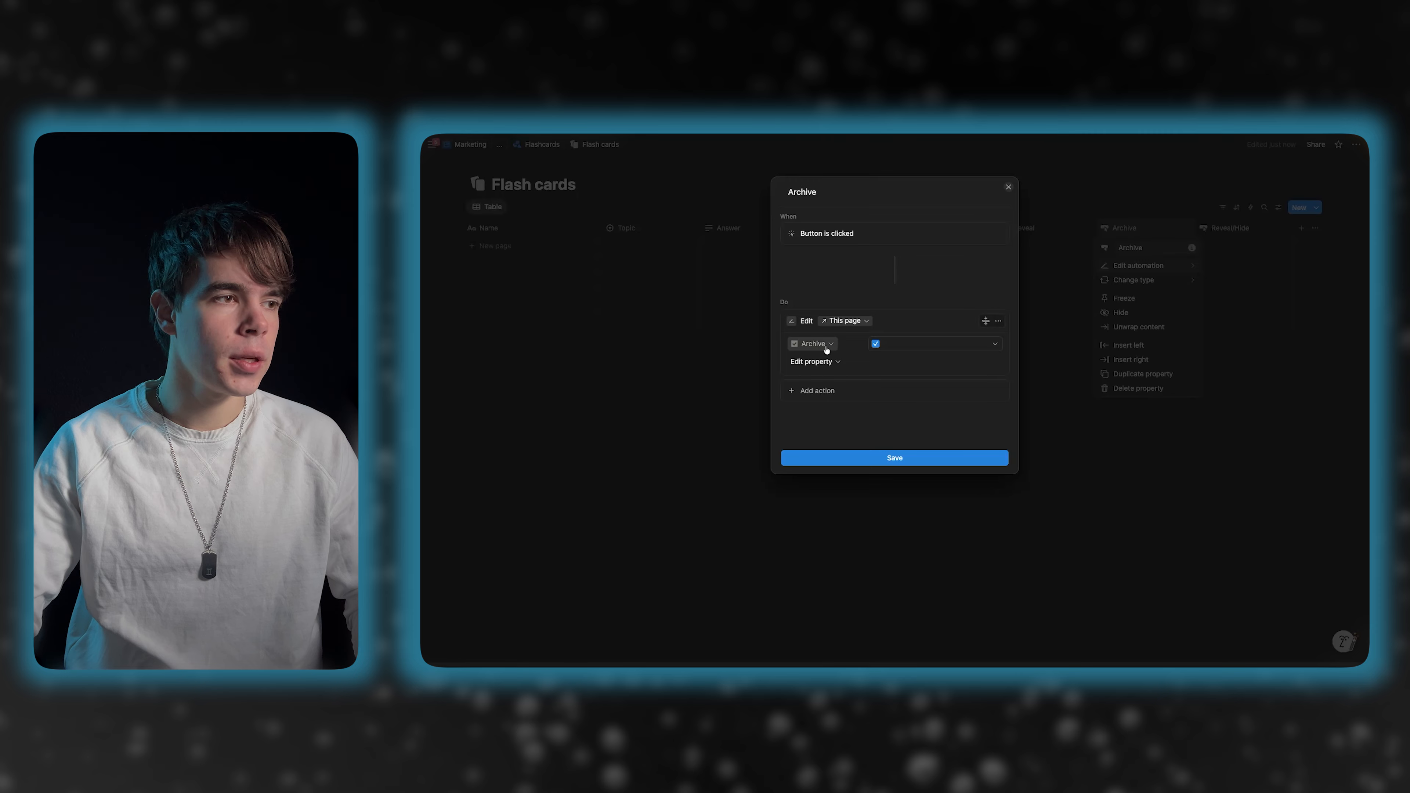
{"action": "left_click", "coordinate": [893, 458]}
{"action": "left_click", "coordinate": [947, 379]}
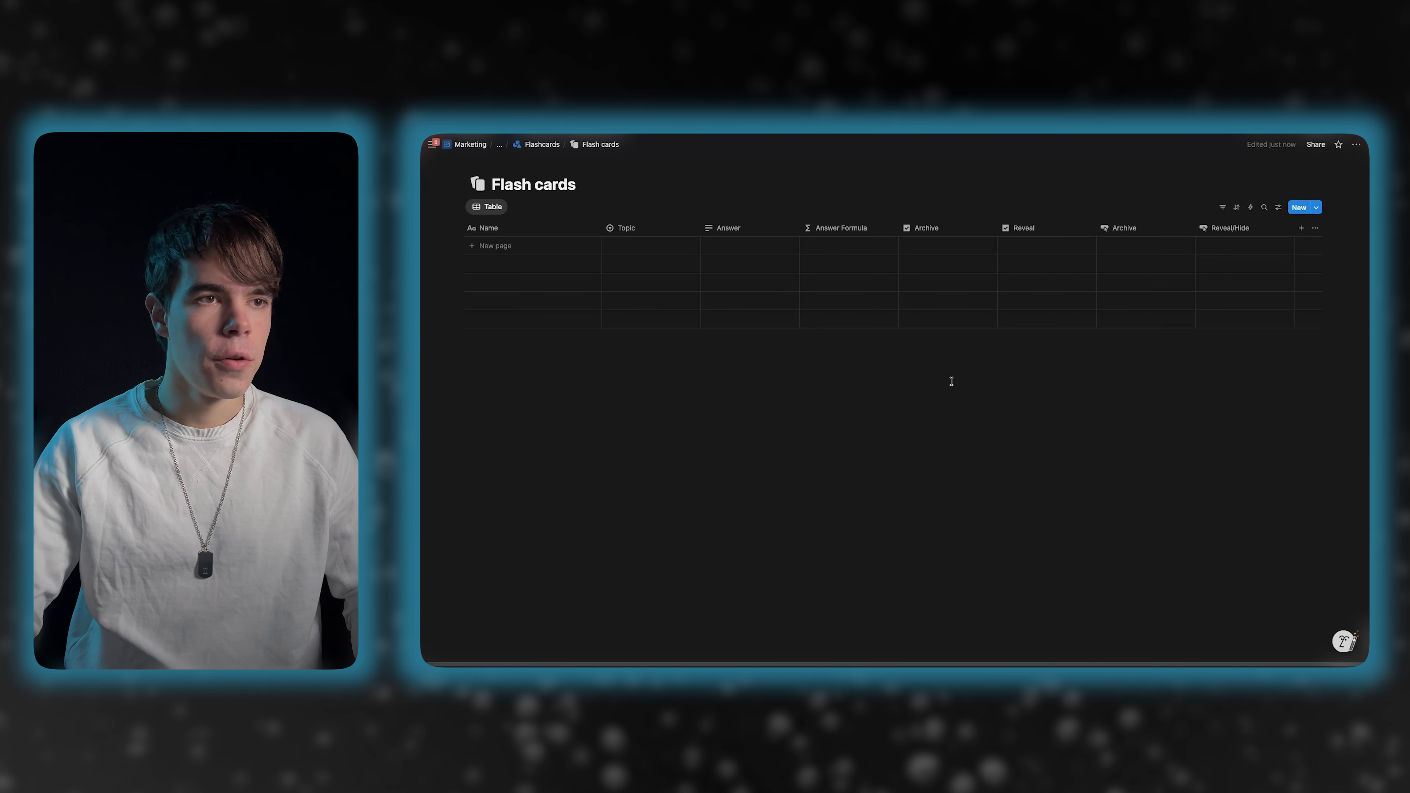
- Configure the Reveal/Hide button to set this page's Reveal checkbox with the custom formula not This page.Reveal, and save it
{"action": "left_click", "coordinate": [1239, 228]}
{"action": "left_click", "coordinate": [1241, 266]}
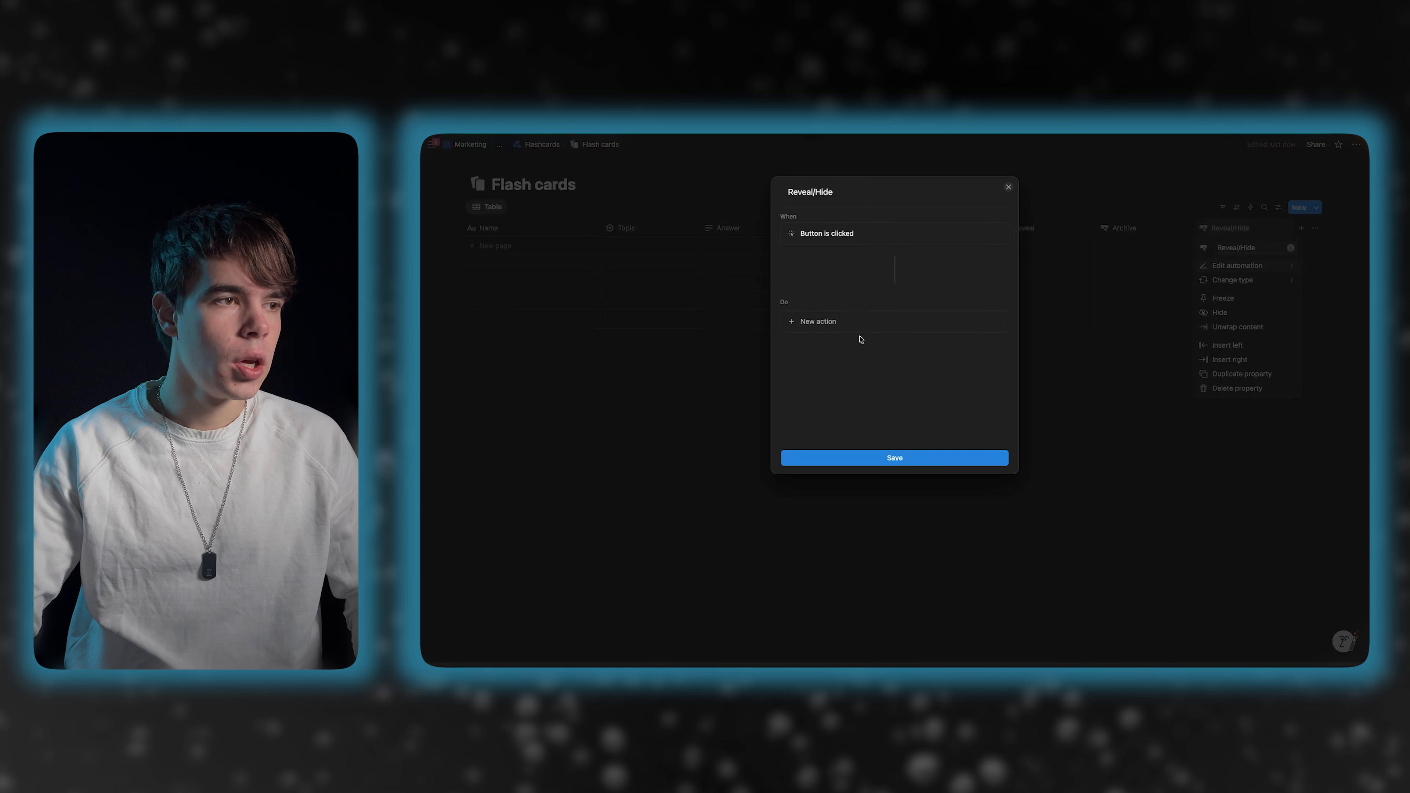
{"action": "left_click", "coordinate": [864, 323]}
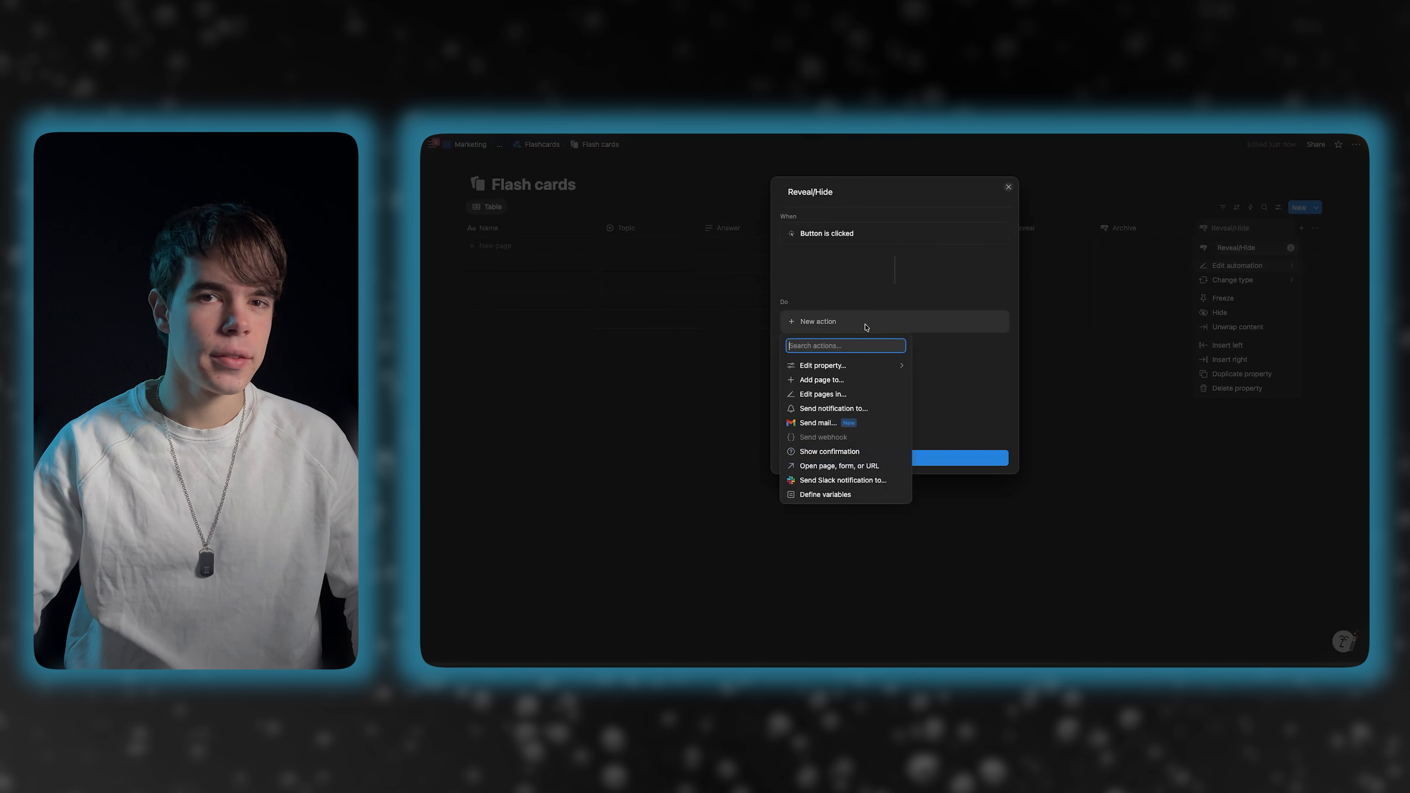
{"action": "left_click", "coordinate": [842, 365]}
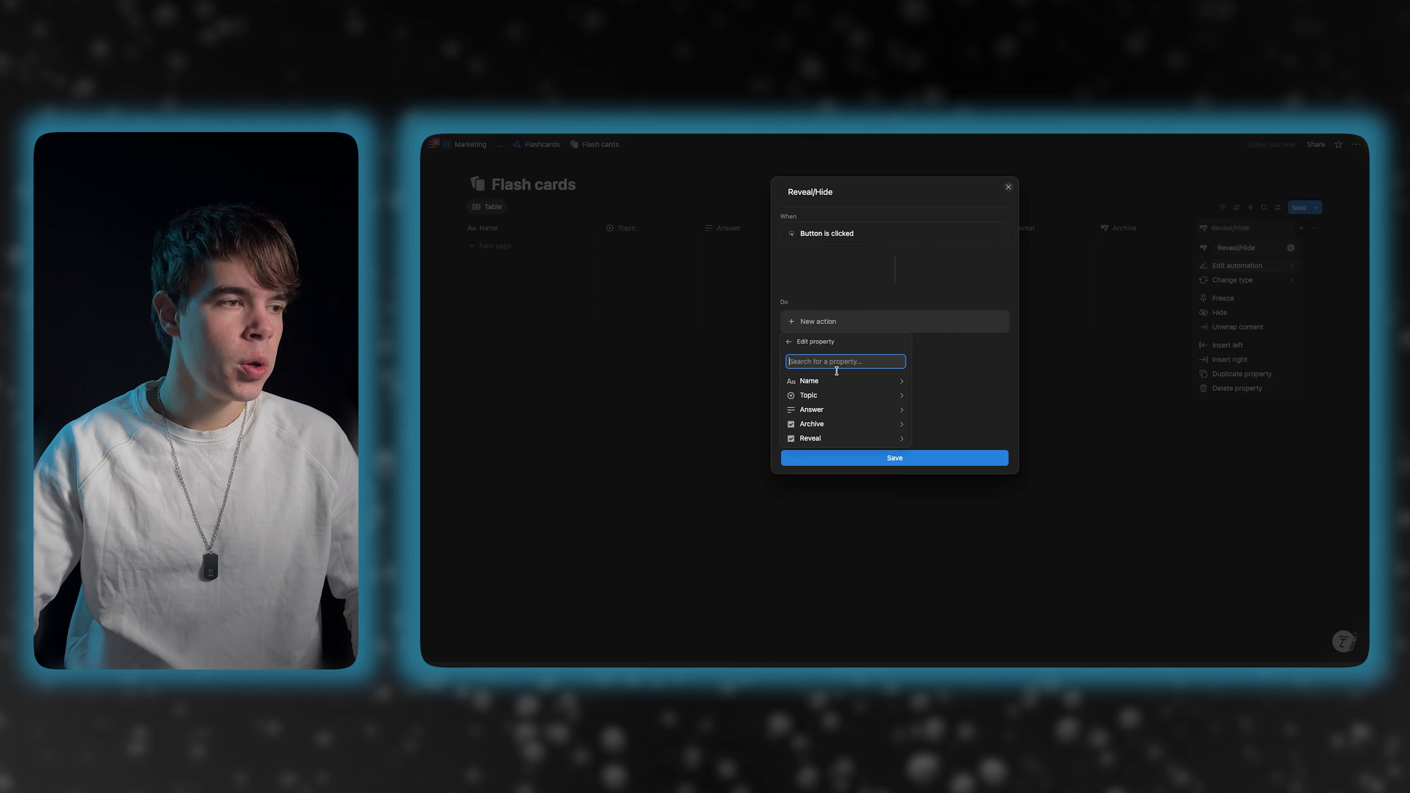
{"action": "left_click", "coordinate": [819, 439]}
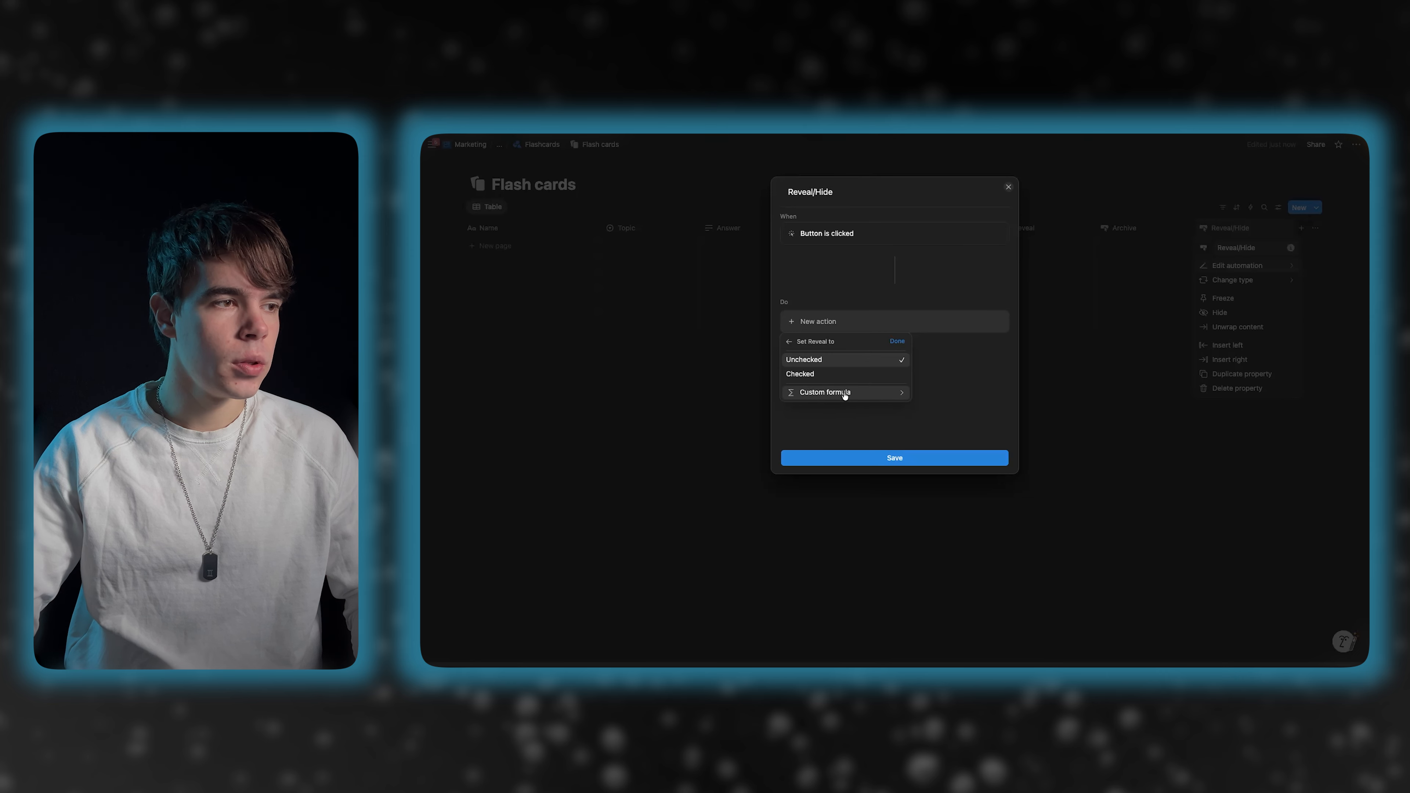
{"action": "left_click", "coordinate": [844, 393]}
{"action": "type", "text": "not This page.Reveal"}
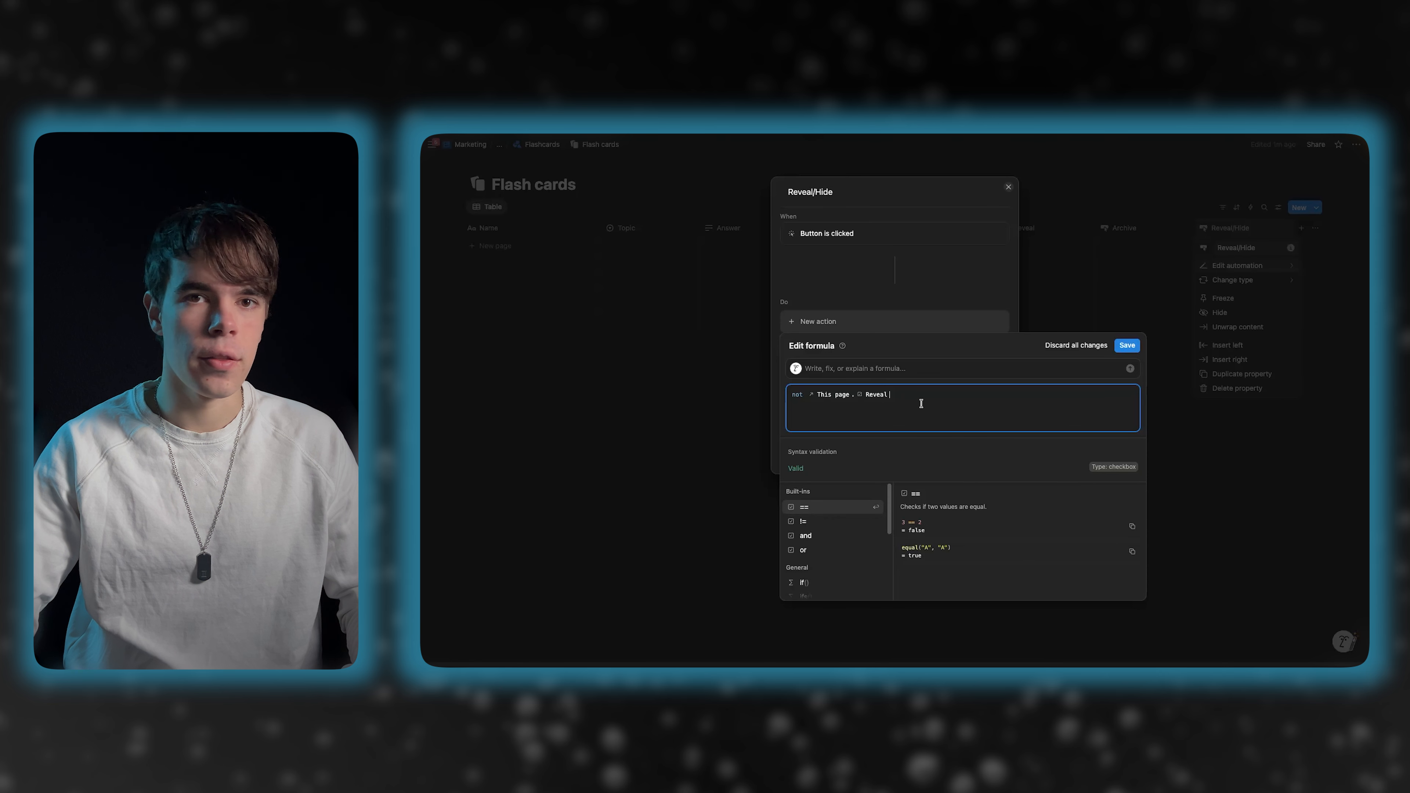
{"action": "left_click", "coordinate": [1130, 345]}
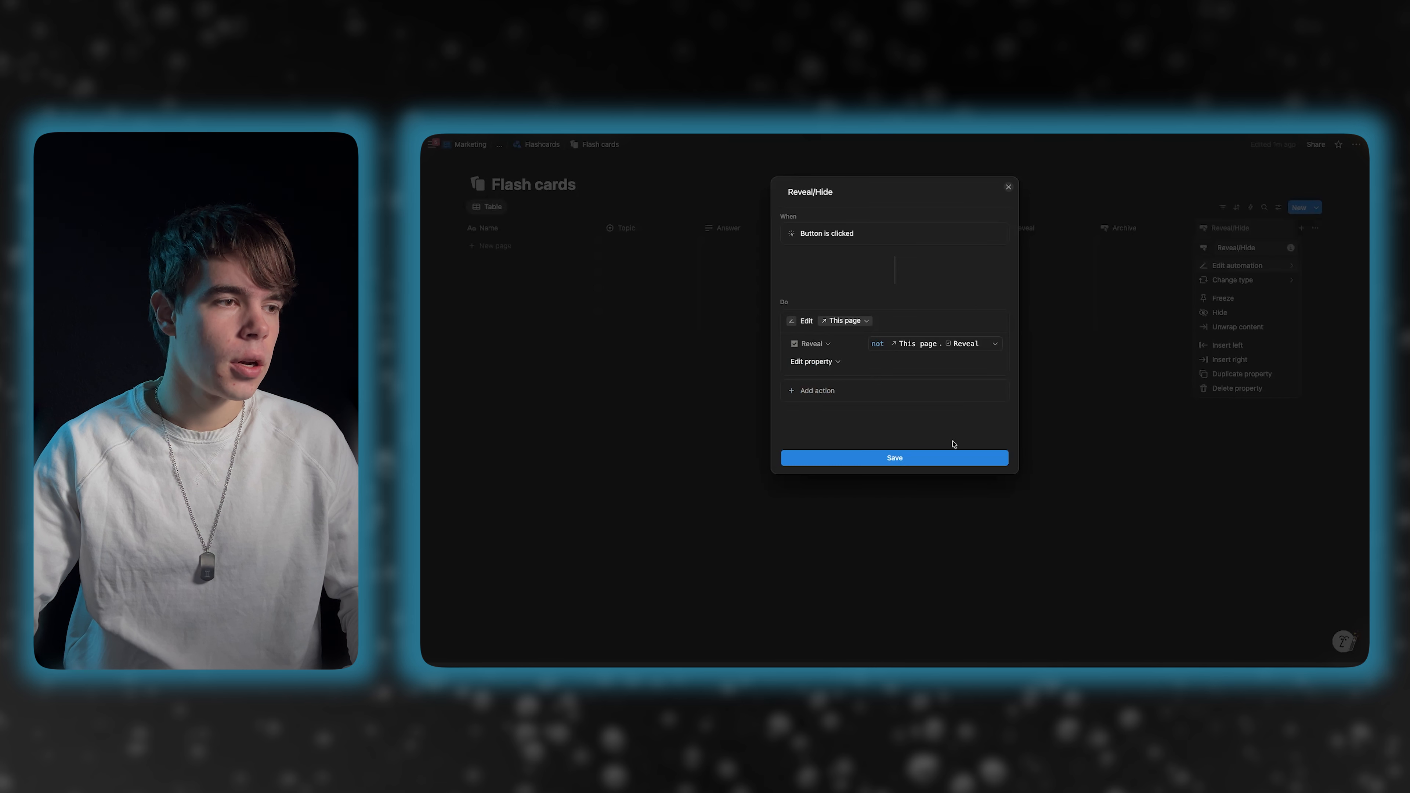
{"action": "left_click", "coordinate": [904, 458]}
{"action": "left_click", "coordinate": [934, 440]}
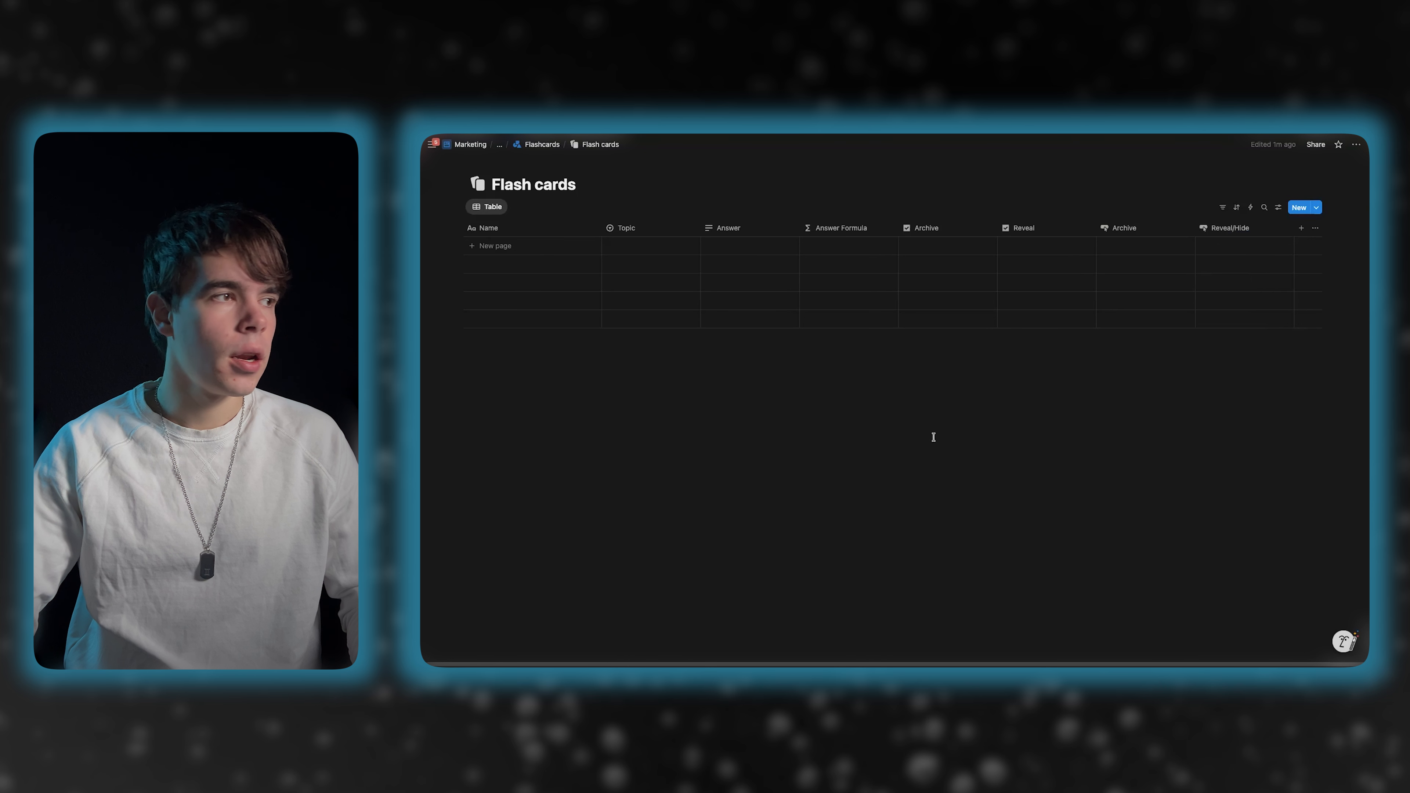
- Add a flashcard named "Biggest organ?" with the new topic option "Human body" and the answer "The skin"
{"action": "left_click", "coordinate": [507, 249]}
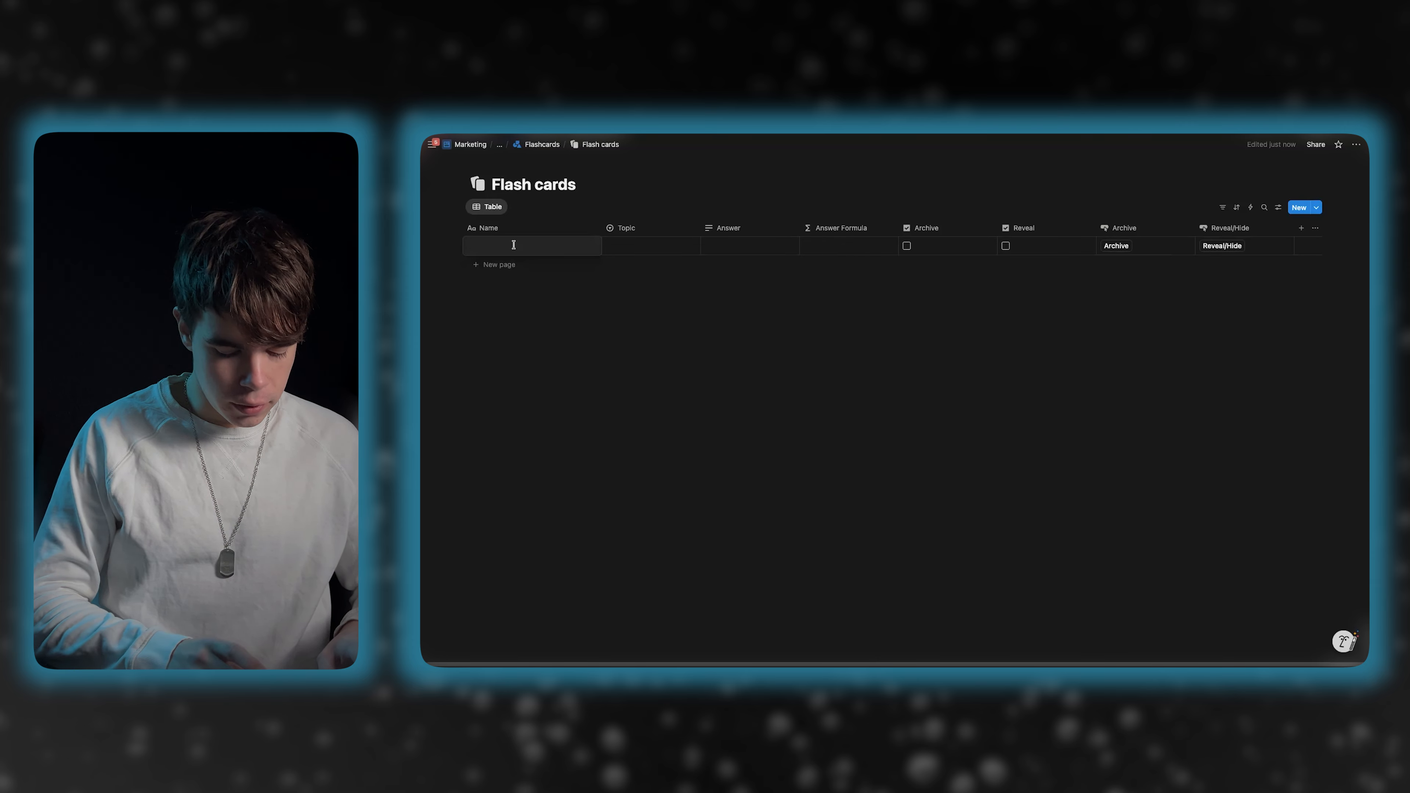
{"action": "type", "text": "Biggest organ?"}
{"action": "left_click", "coordinate": [637, 245]}
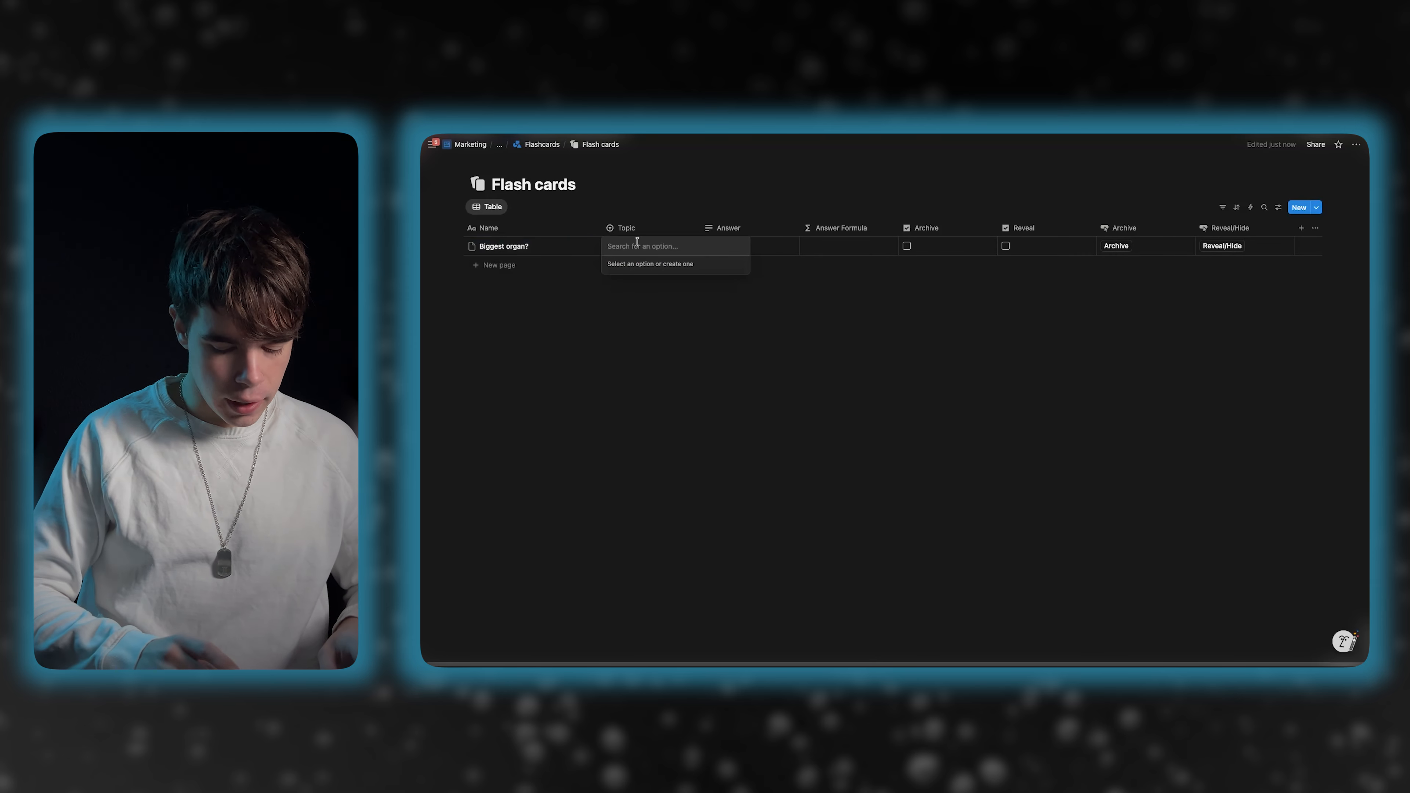
{"action": "type", "text": "Human body"}
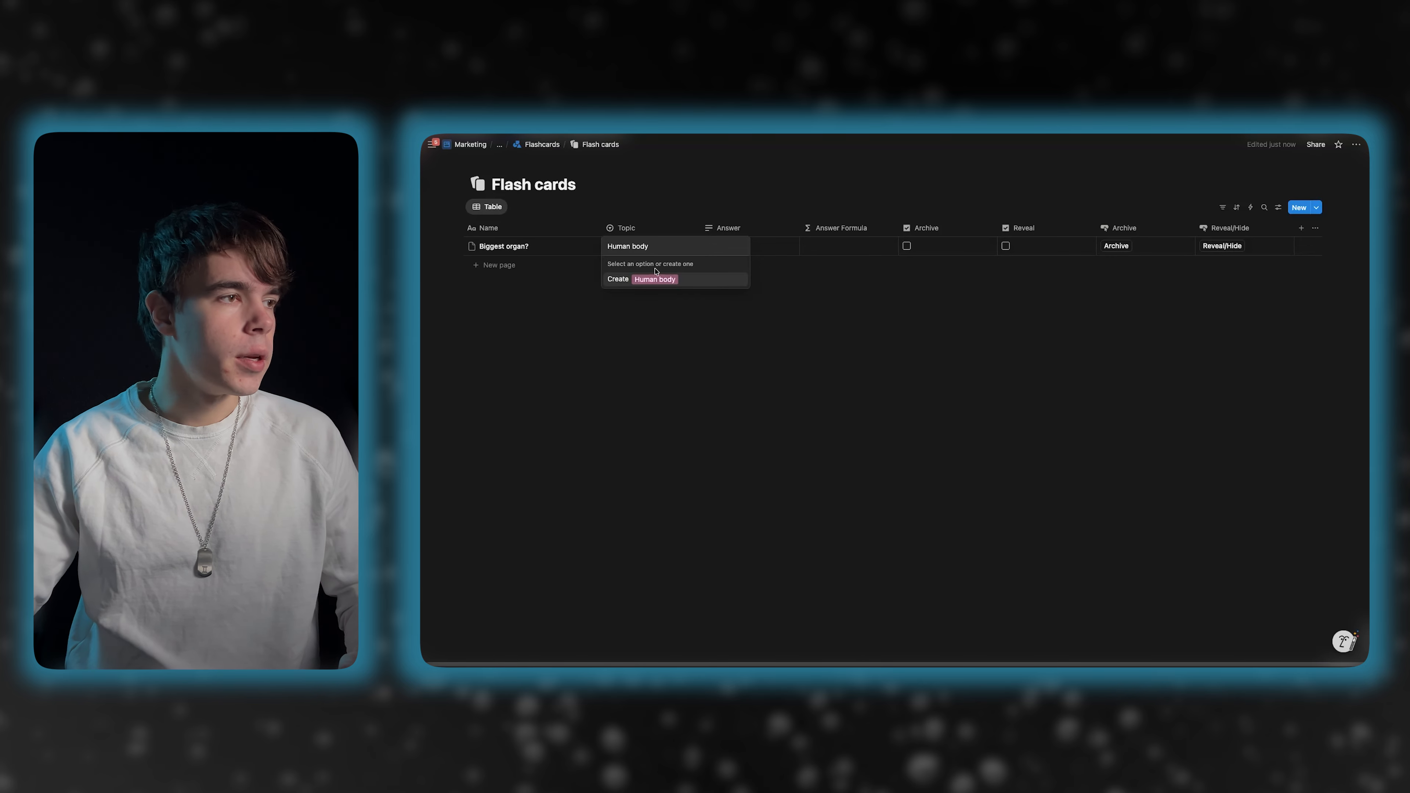
{"action": "key", "text": "Return"}
{"action": "left_click", "coordinate": [731, 242]}
{"action": "type", "text": "The skin"}
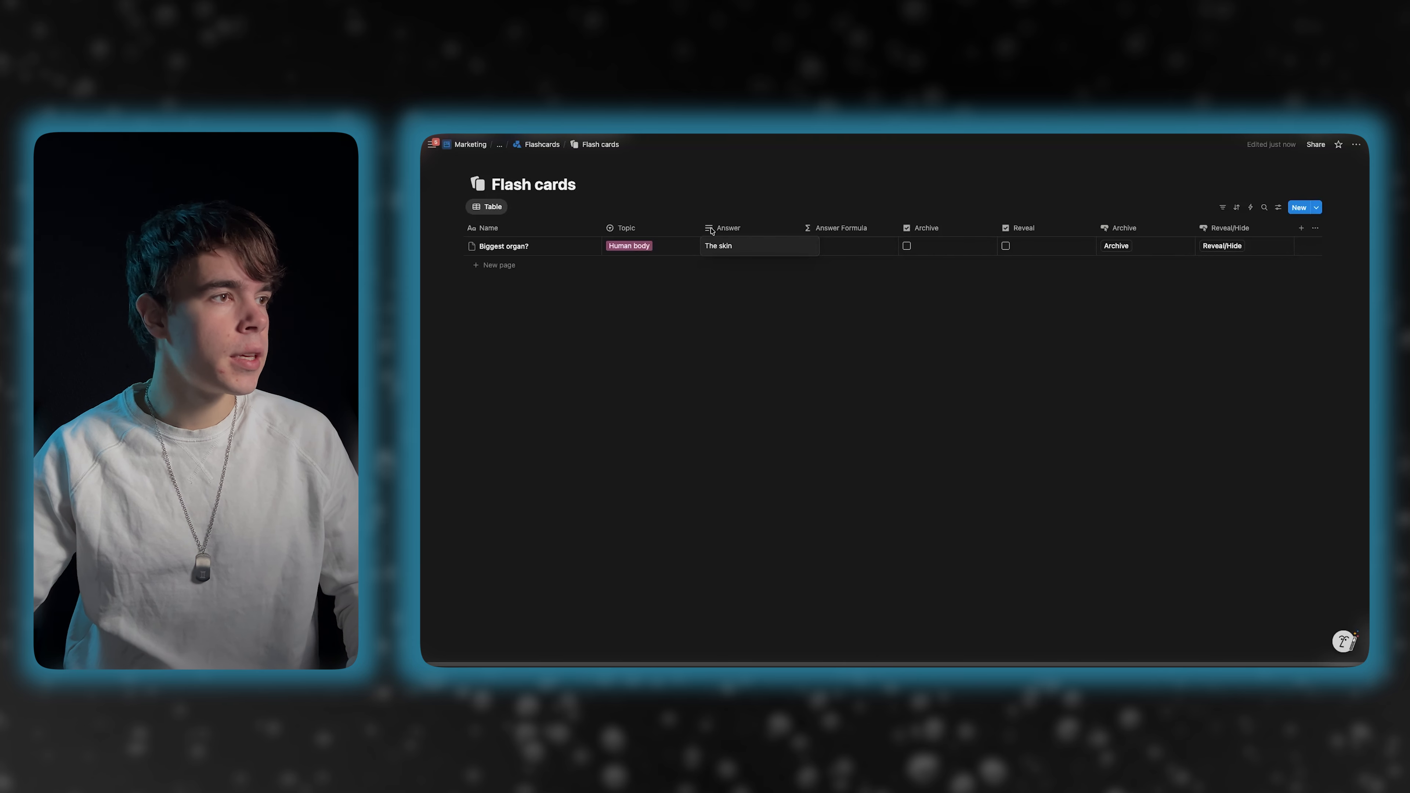
{"action": "key", "text": "Escape"}
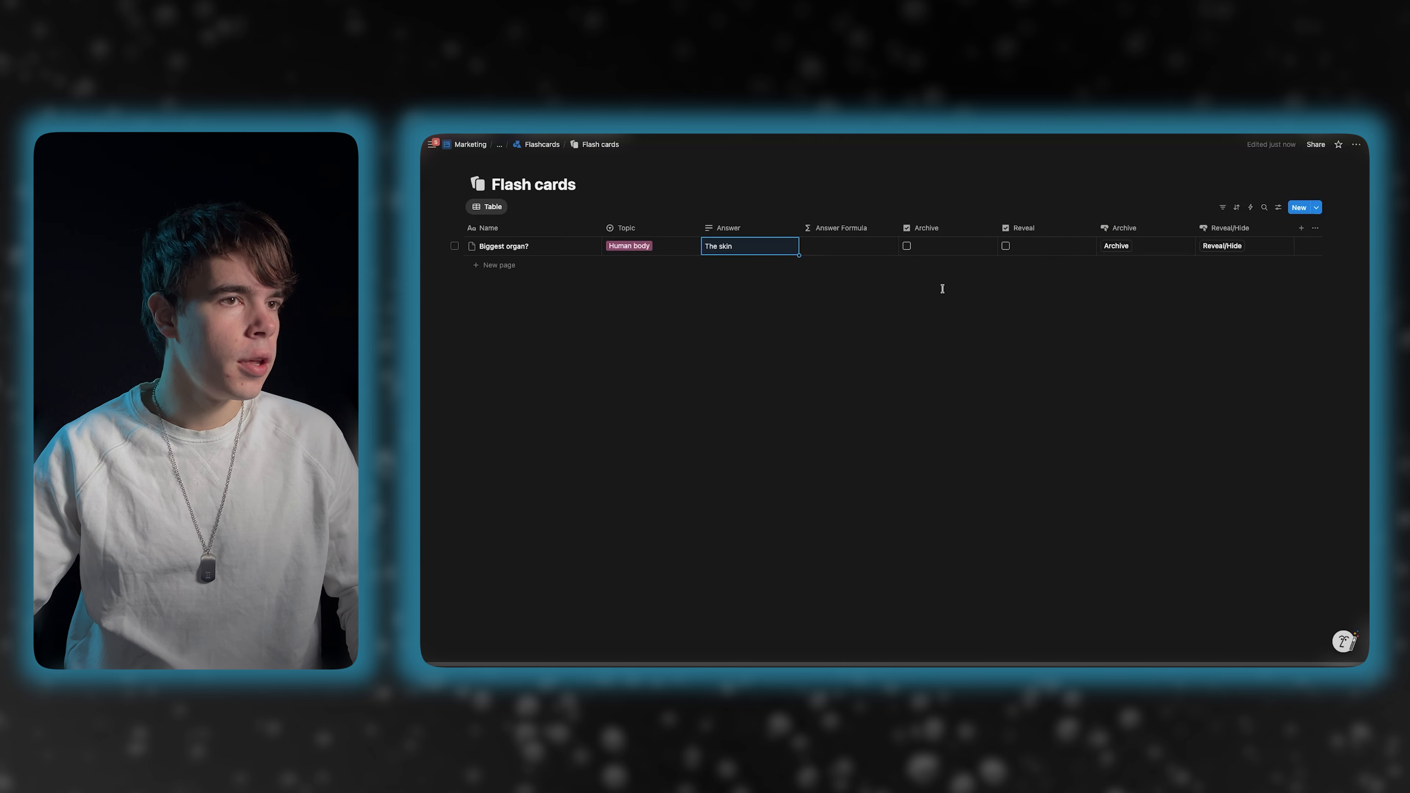
- Test the Archive and Reveal/Hide buttons on the "Biggest organ?" row, returning both checkboxes to unchecked
{"action": "left_click", "coordinate": [1116, 246]}
{"action": "left_click", "coordinate": [914, 250]}
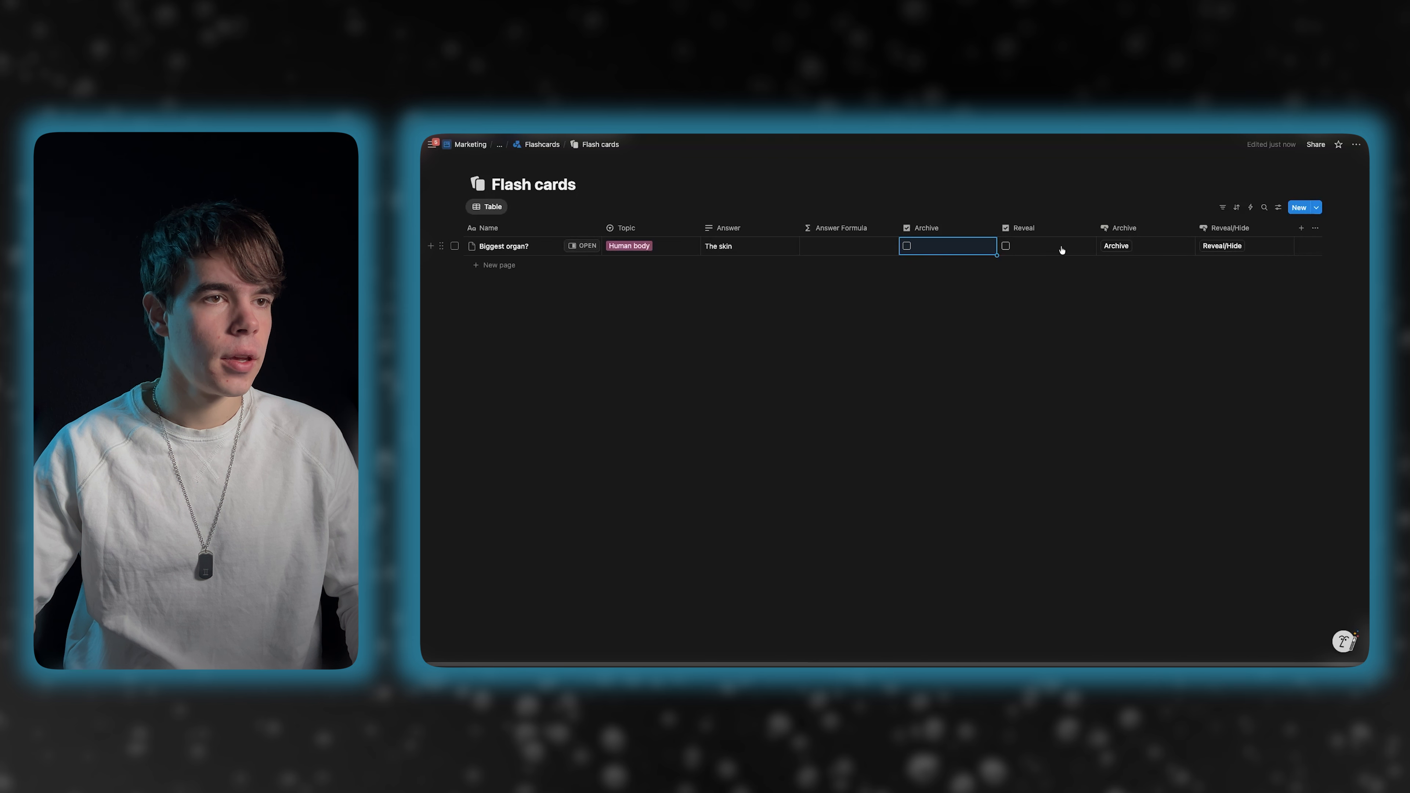
{"action": "left_click", "coordinate": [1219, 247]}
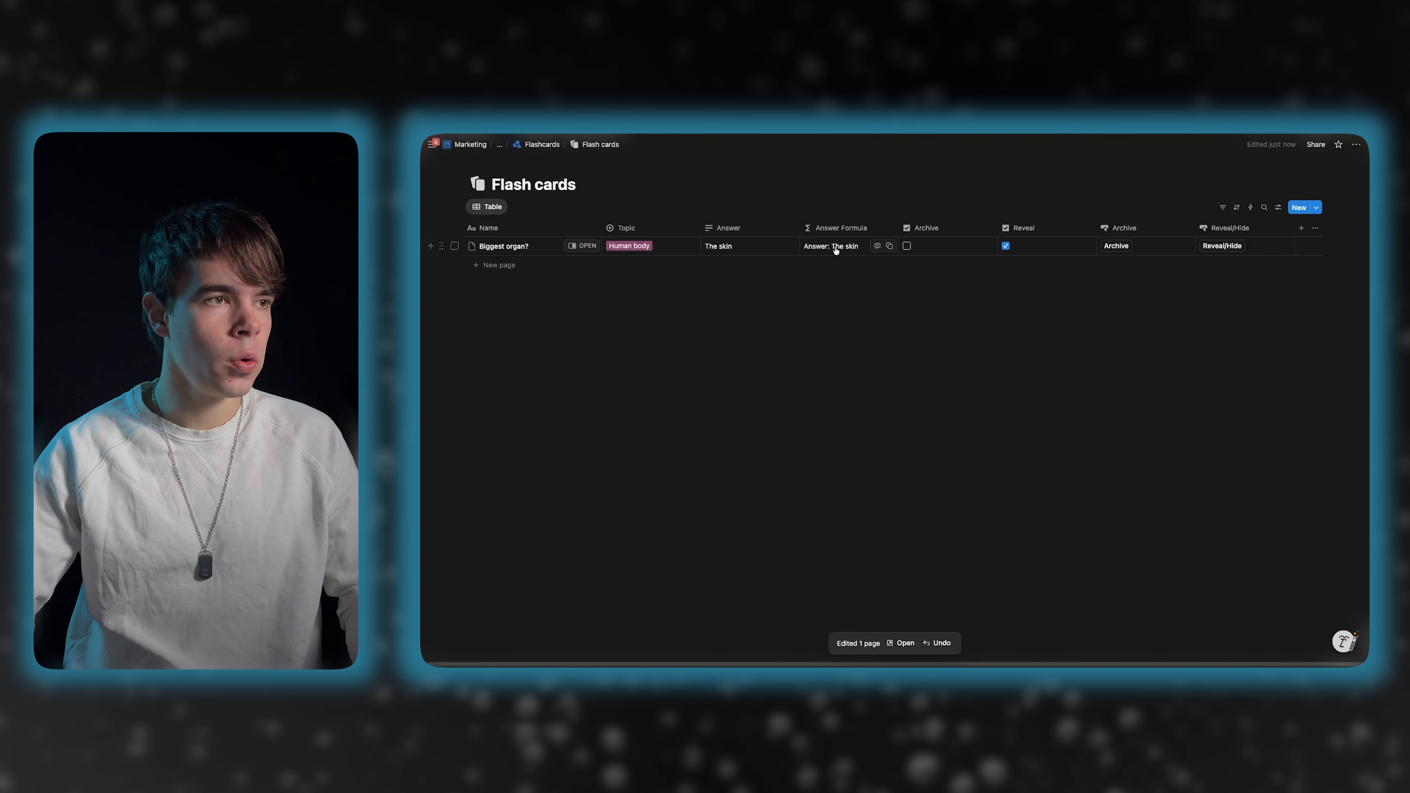
{"action": "left_click", "coordinate": [1218, 247]}
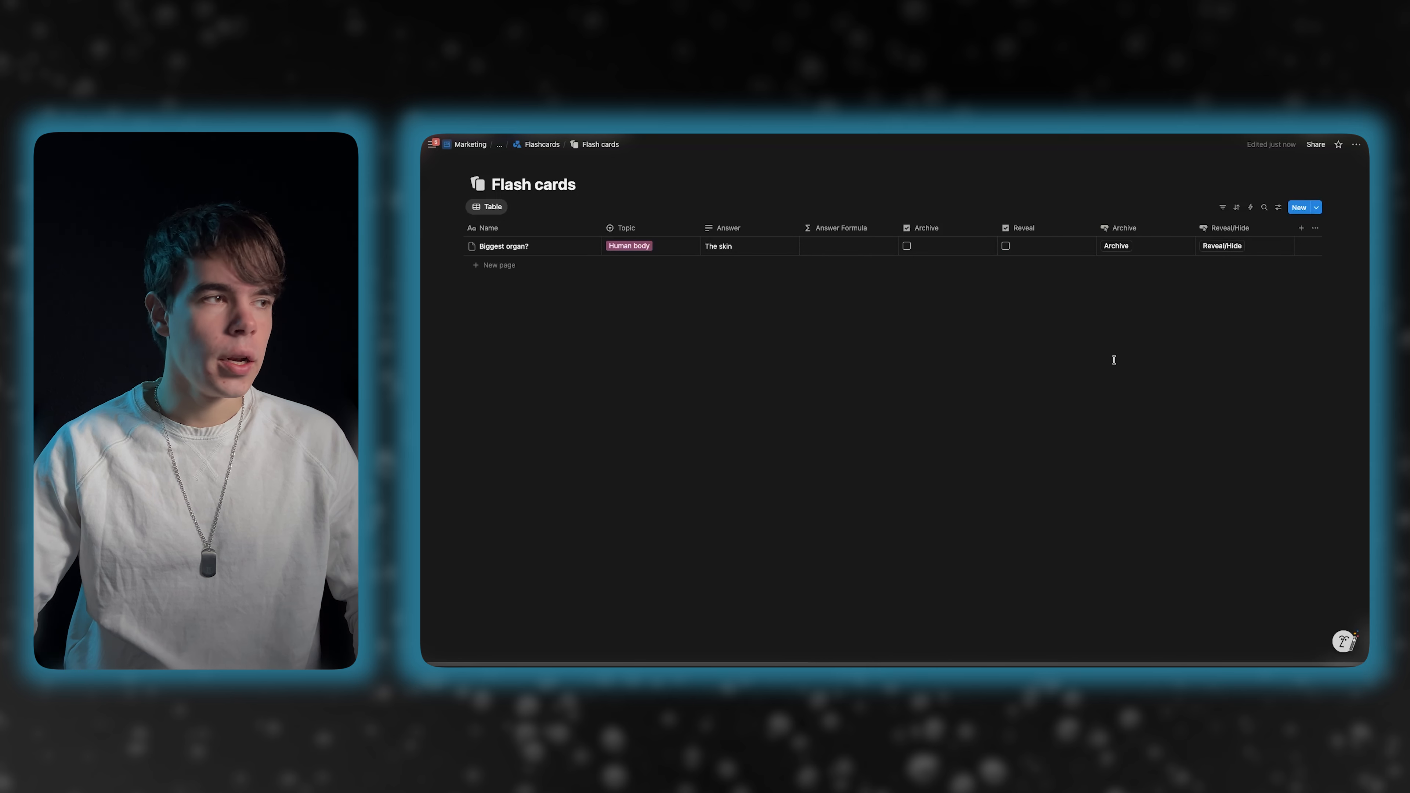
- Customize the "Biggest organ?" page layout with Minimal inline comments, page discussions off and full width on
{"action": "left_click", "coordinate": [581, 246]}
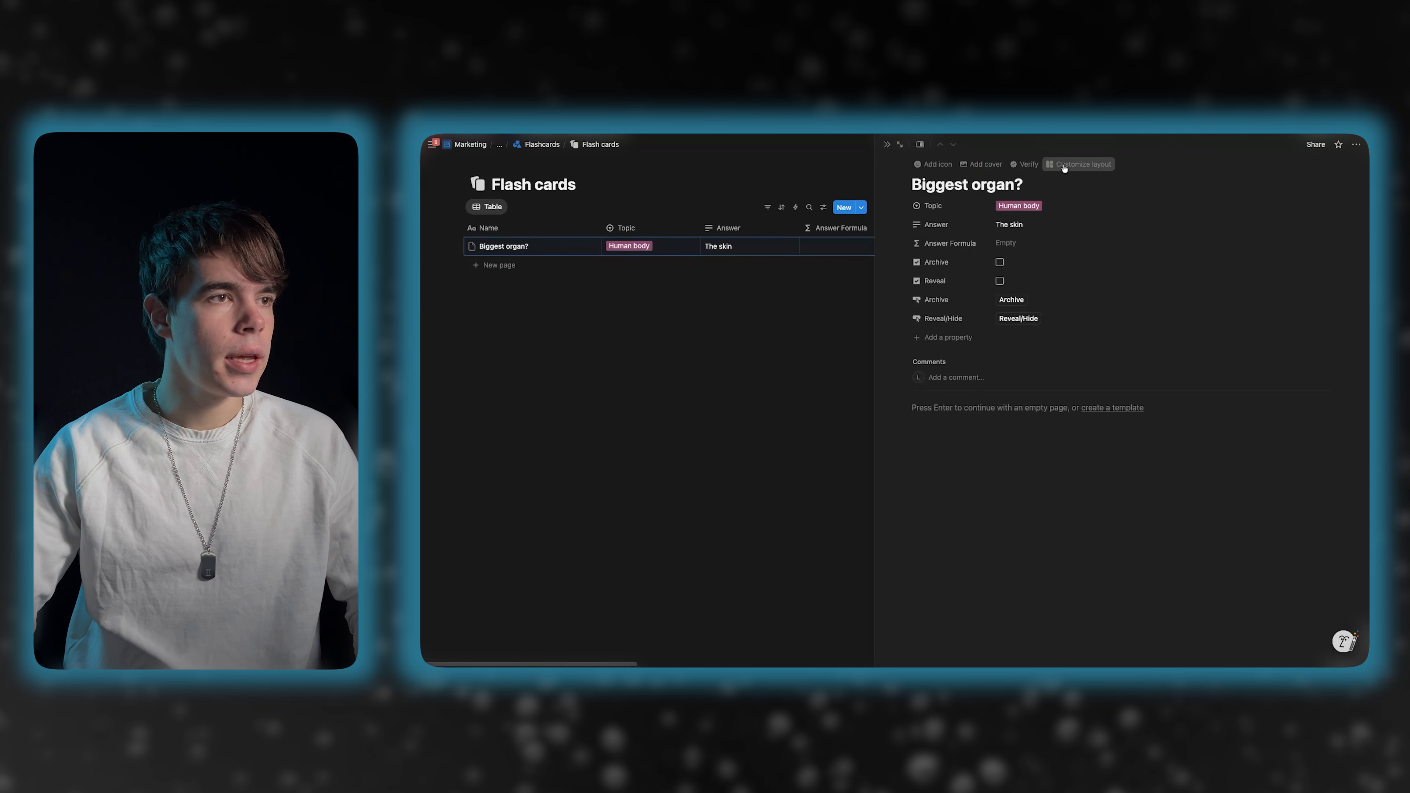
{"action": "left_click", "coordinate": [1077, 165]}
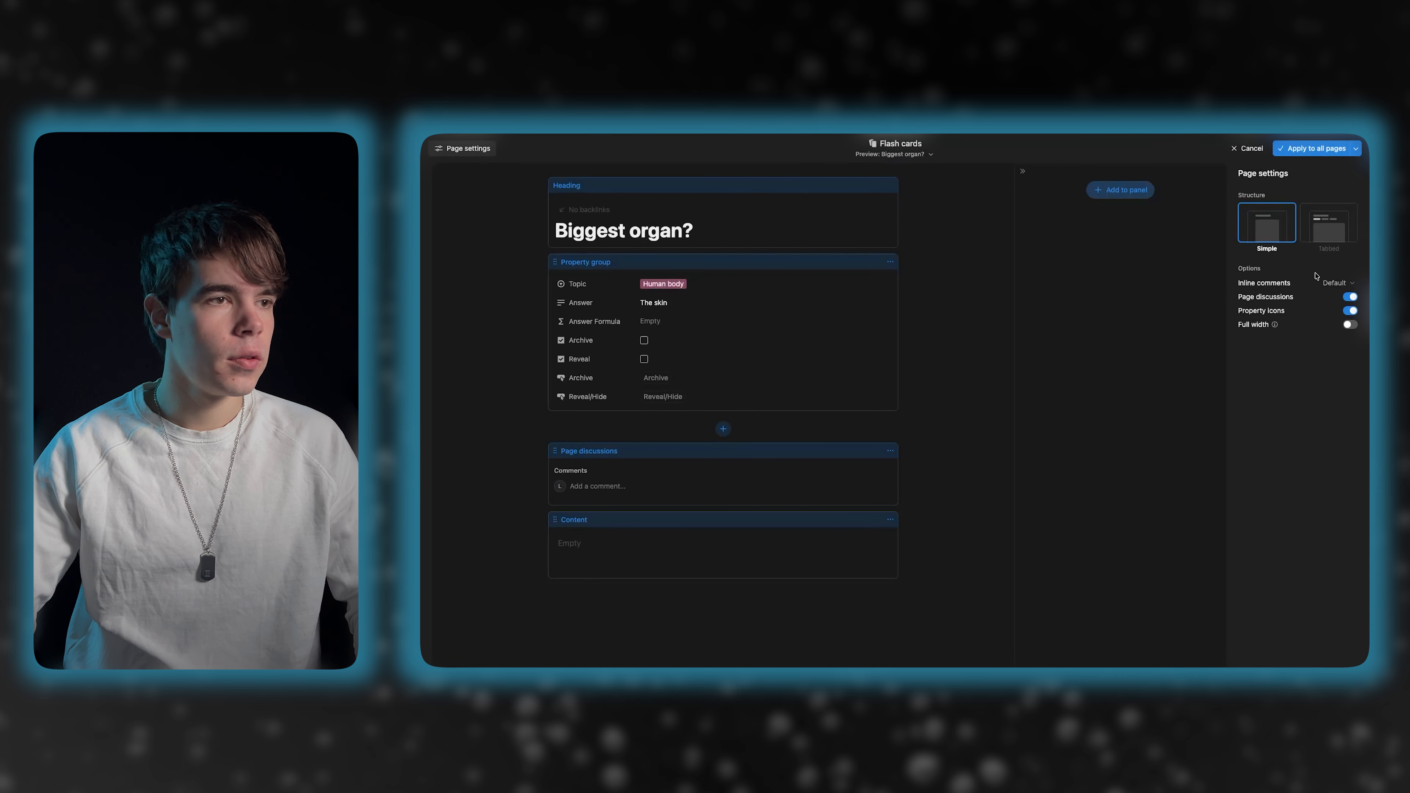
{"action": "left_click", "coordinate": [1332, 282]}
{"action": "left_click", "coordinate": [1327, 311]}
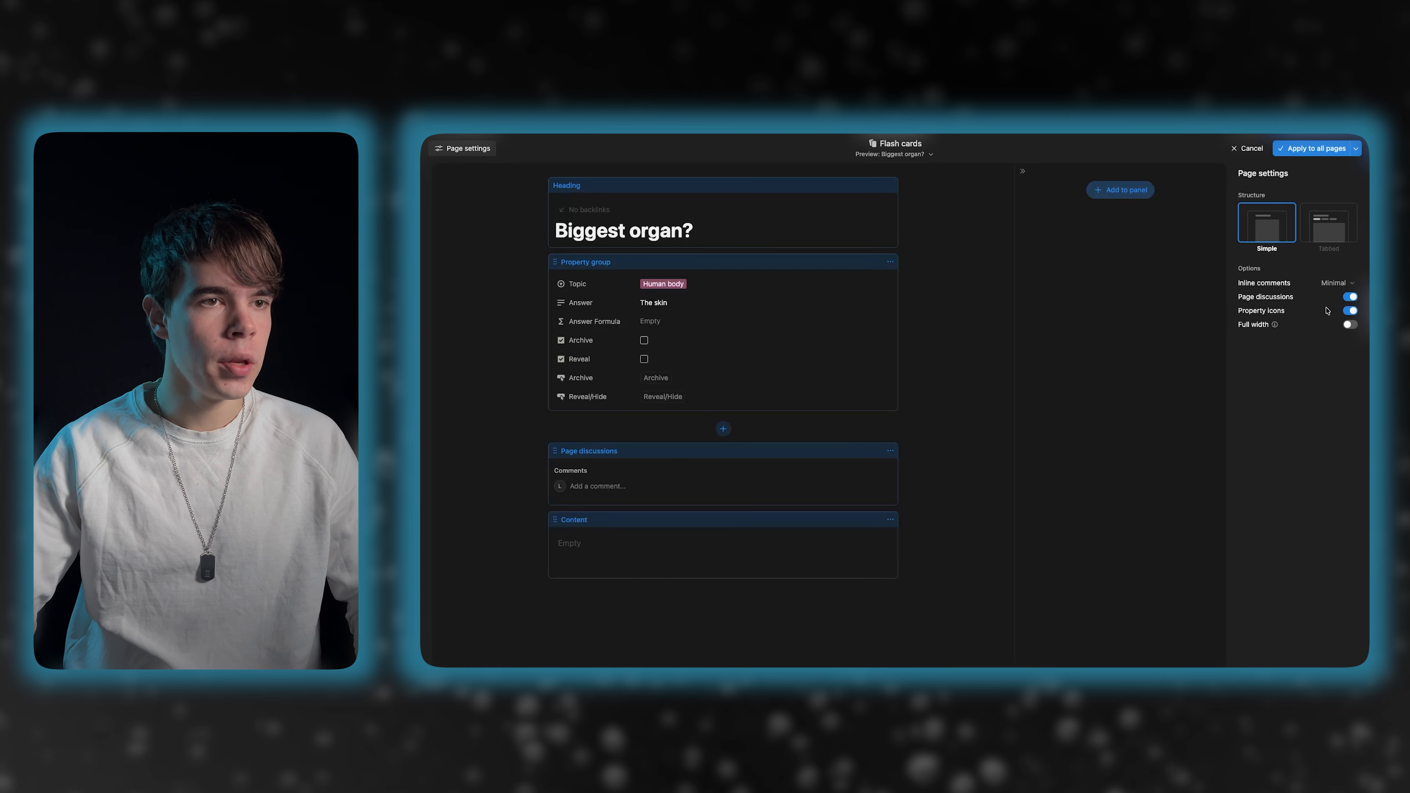
{"action": "left_click", "coordinate": [1351, 297]}
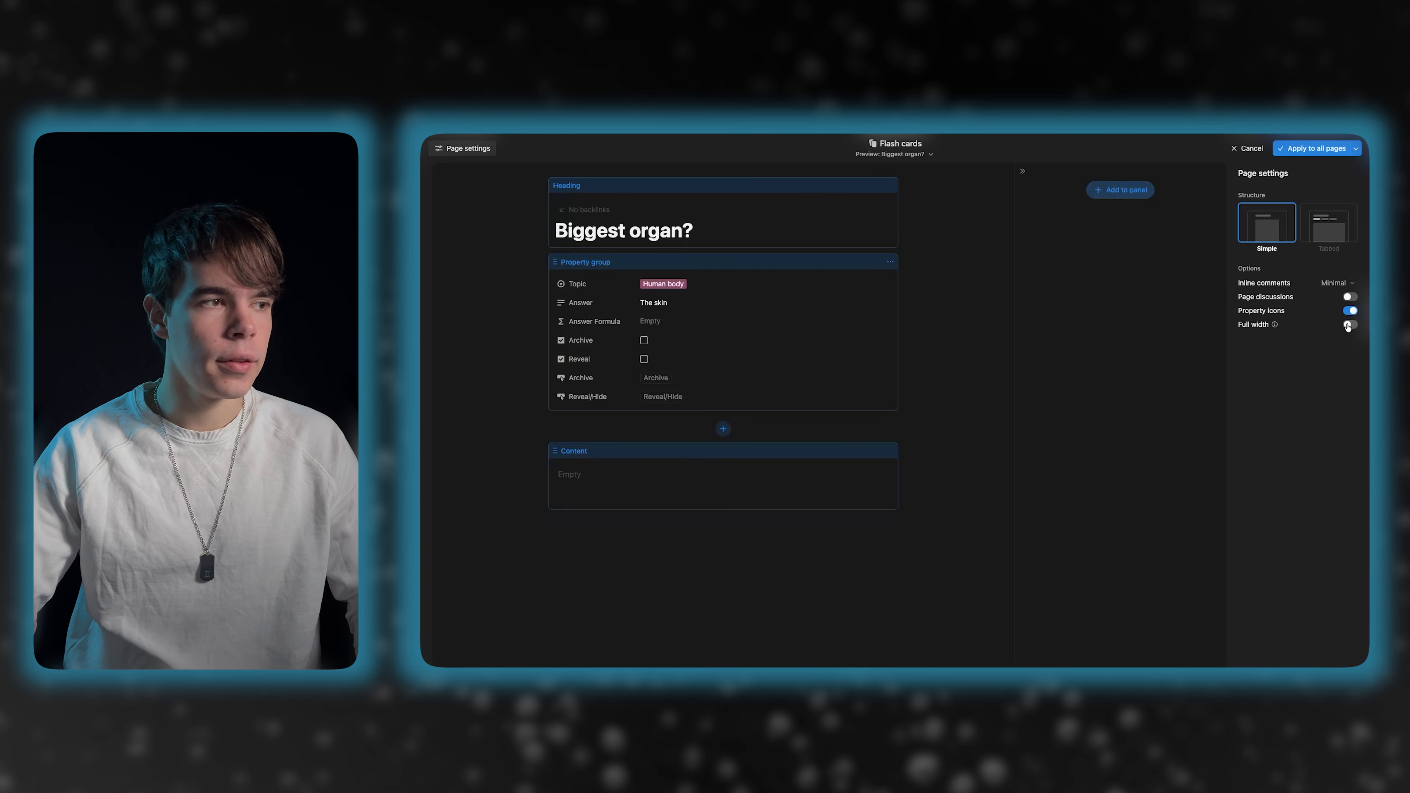
{"action": "left_click", "coordinate": [1350, 325]}
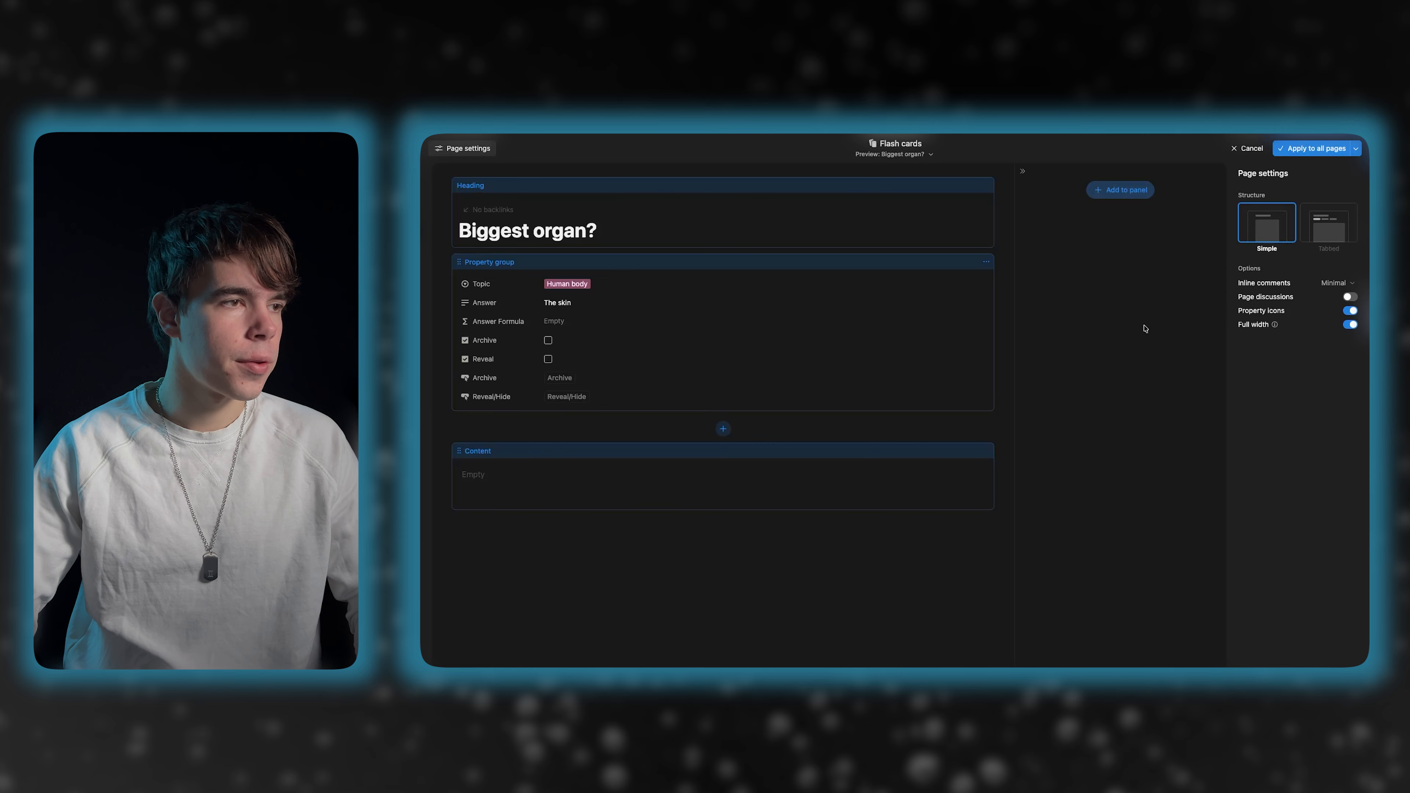
- Move the property group into the layout's side panel and pin the Topic property and Archive button to the heading
{"action": "left_click", "coordinate": [962, 277]}
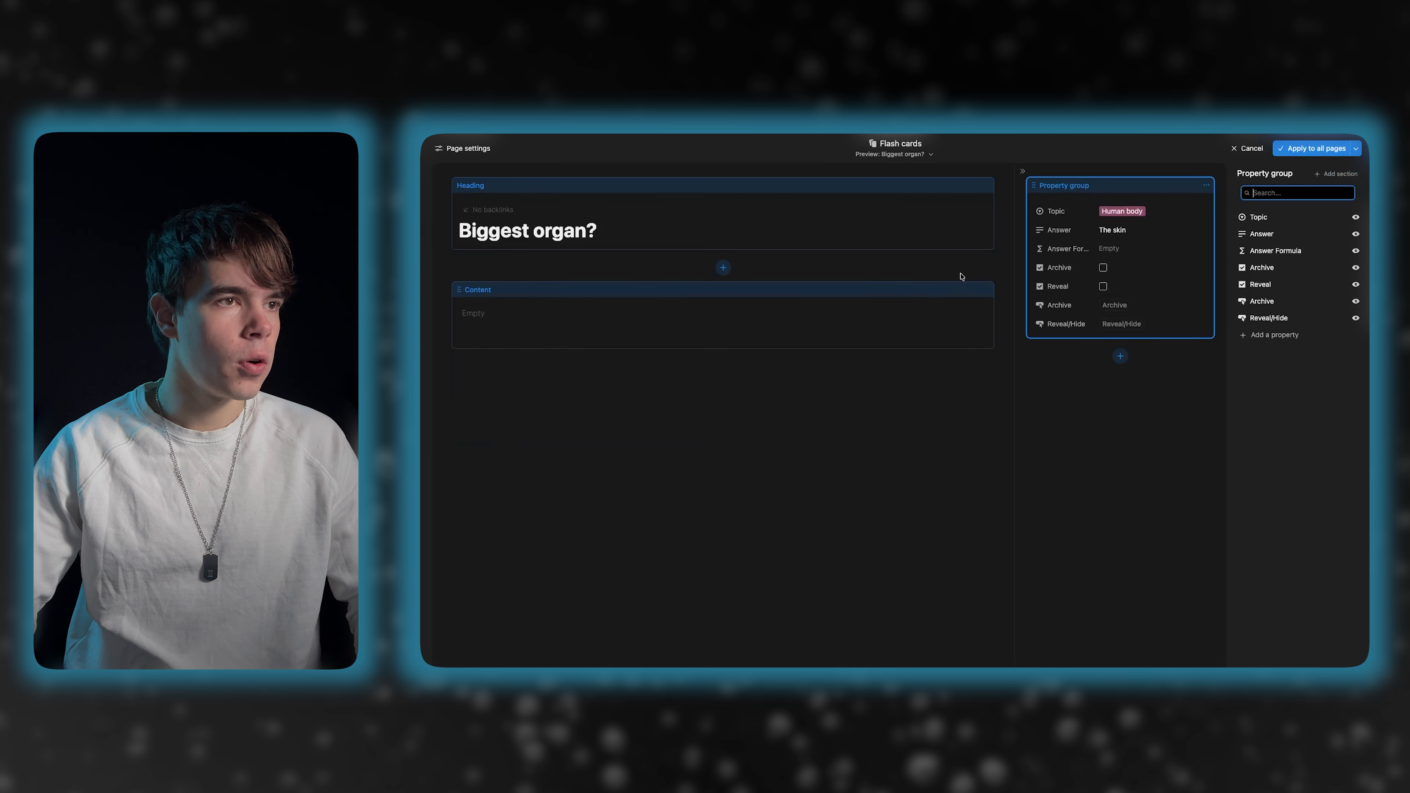
{"action": "left_click", "coordinate": [940, 232]}
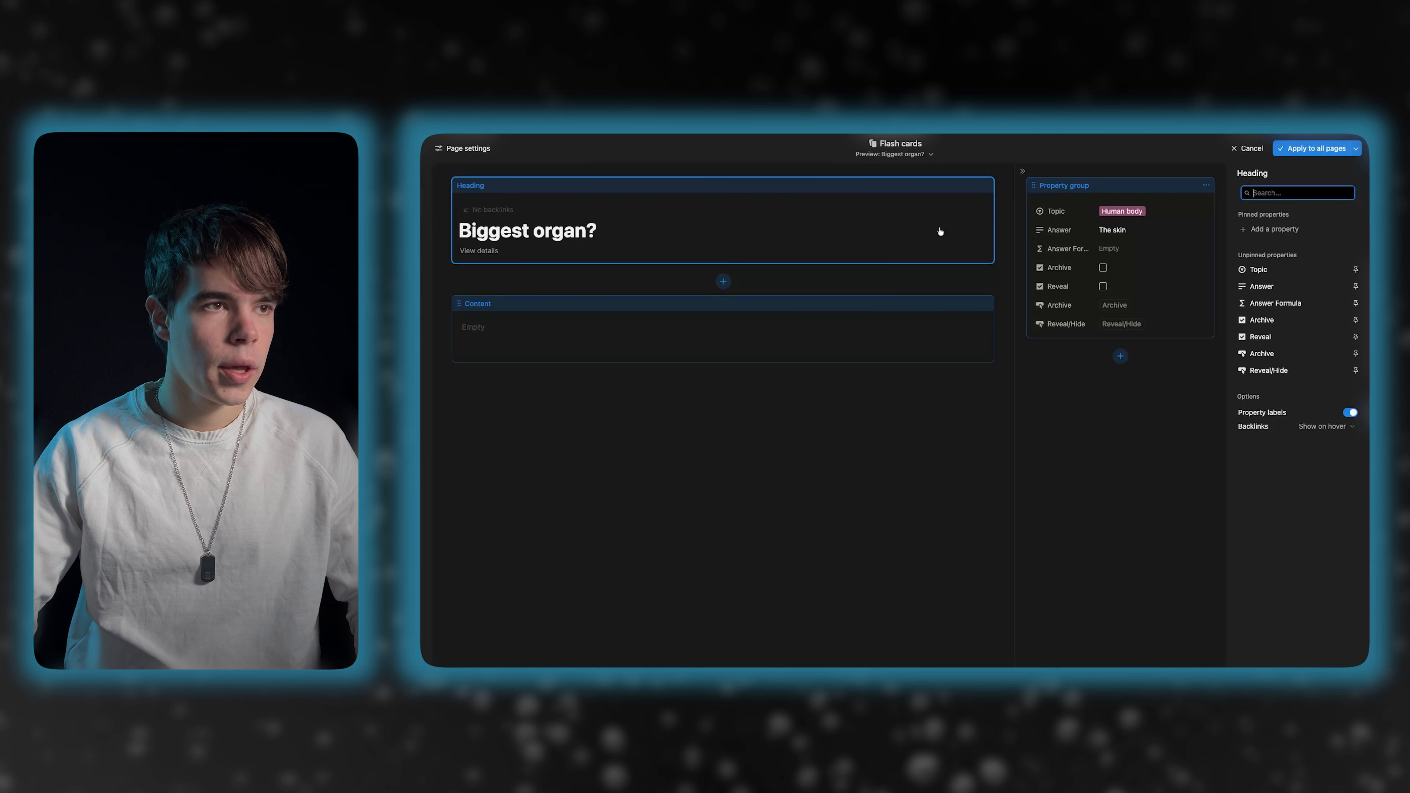
{"action": "left_click", "coordinate": [1355, 269]}
{"action": "left_click", "coordinate": [1355, 354]}
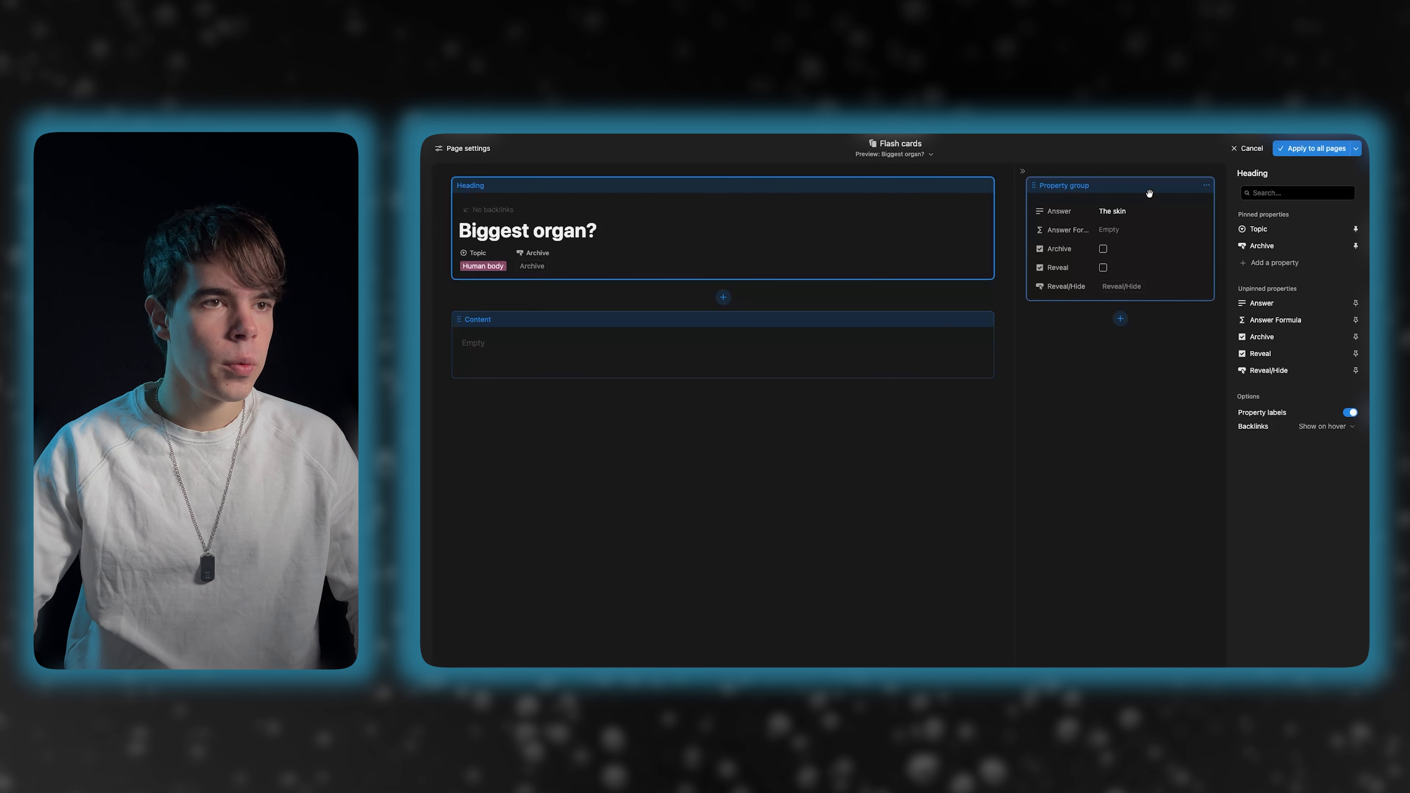
- Add the Answer property to the page layout as its own block
{"action": "left_click", "coordinate": [1277, 306]}
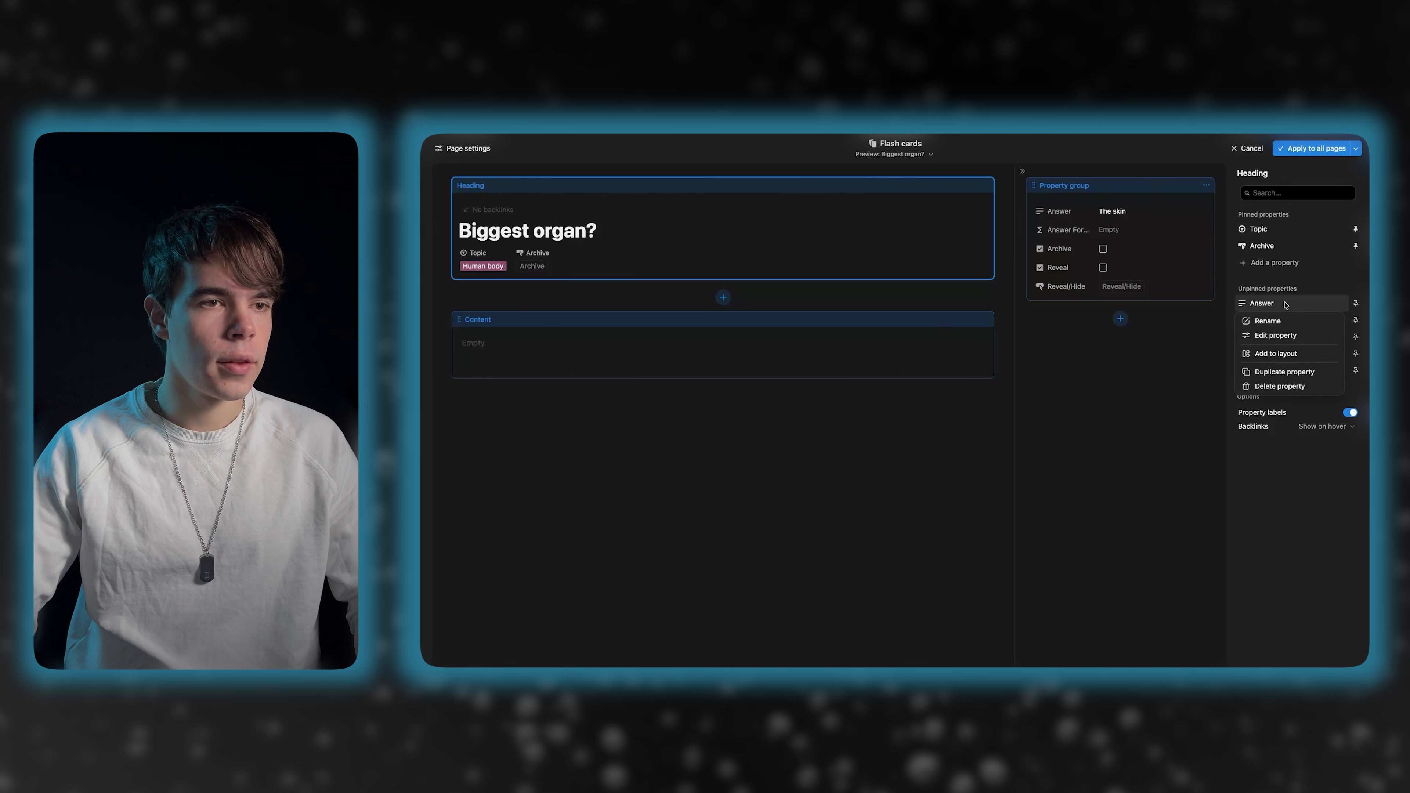
{"action": "left_click", "coordinate": [1284, 355]}
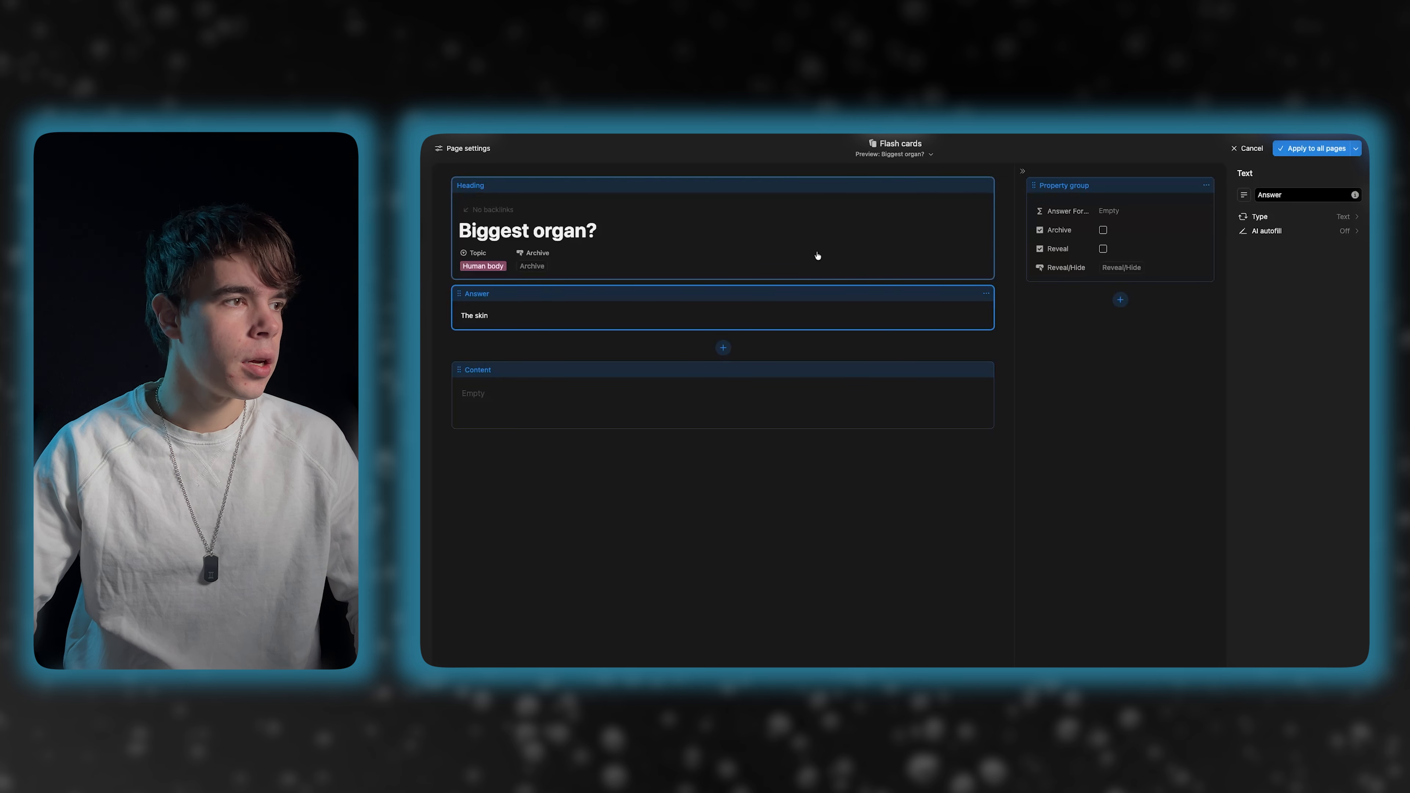
- Add a section named "Background" to the property group in the page layout
{"action": "left_click", "coordinate": [1139, 190]}
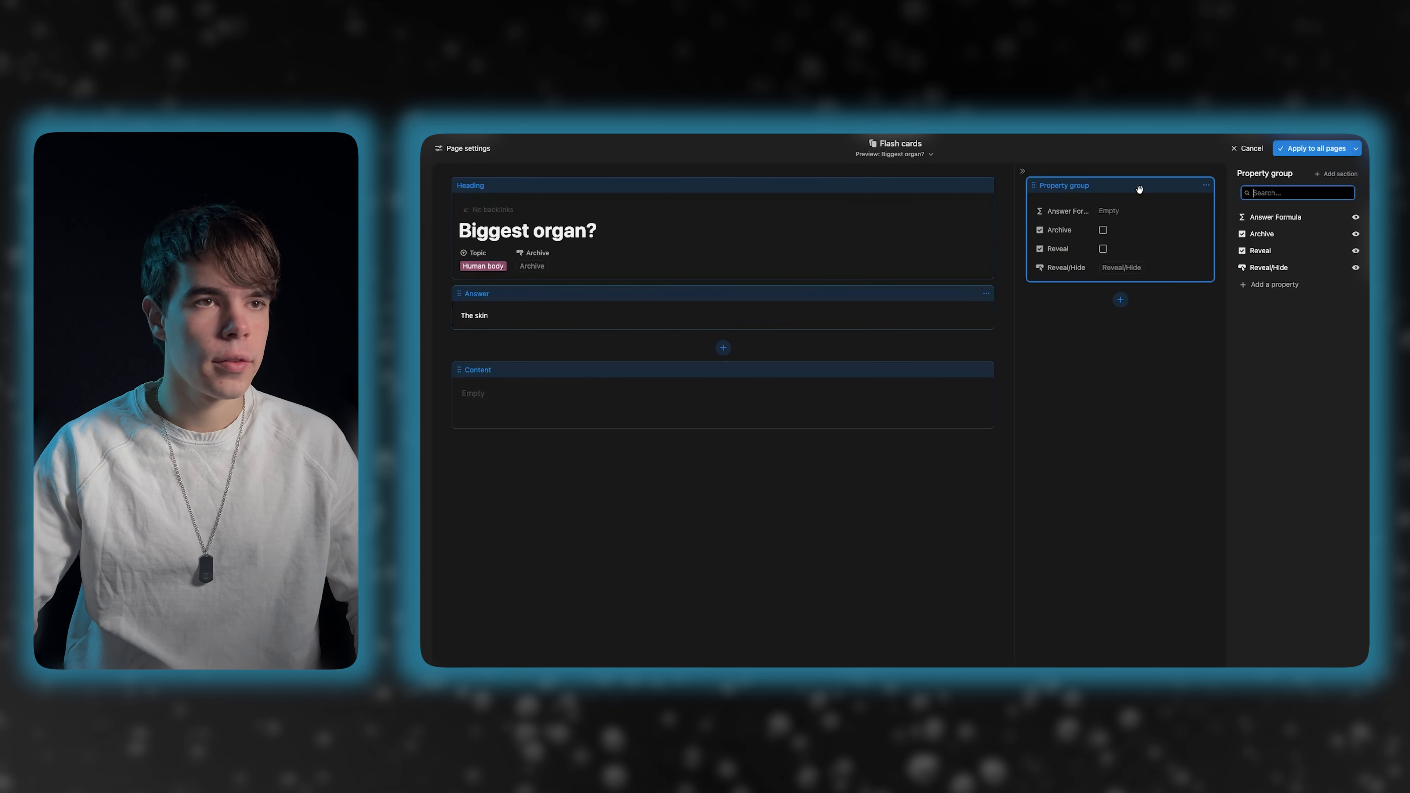
{"action": "left_click", "coordinate": [1336, 174]}
{"action": "type", "text": "B"}
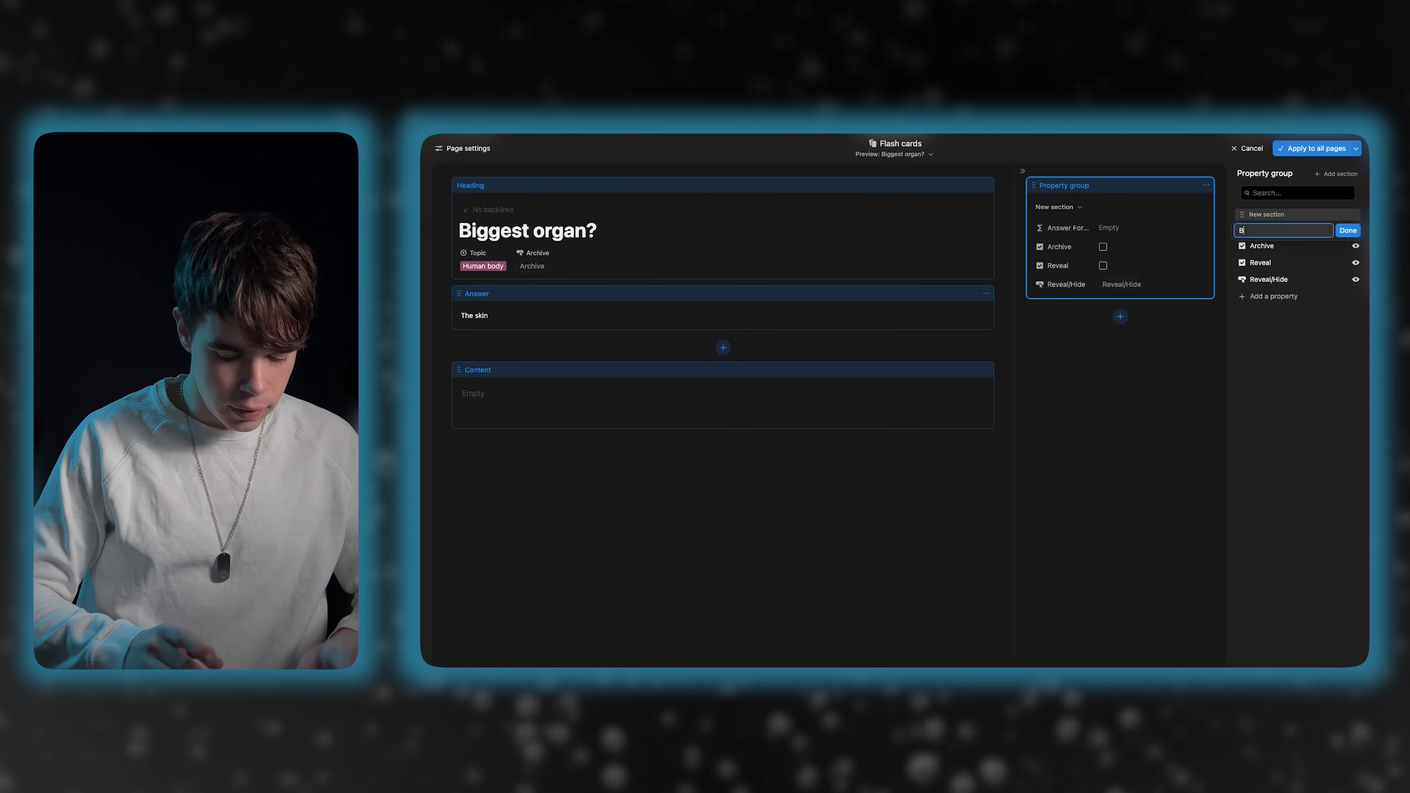
{"action": "type", "text": "ackground"}
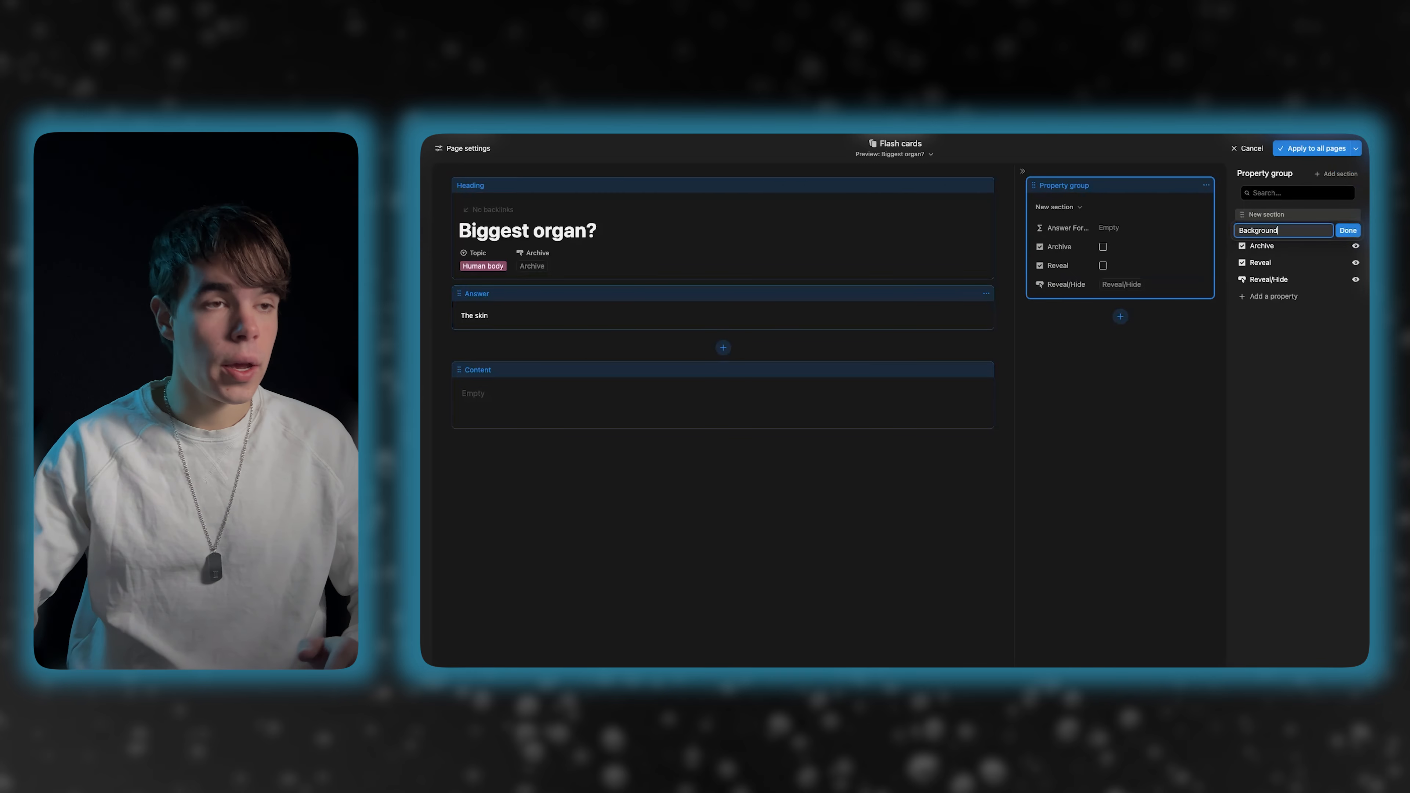
{"action": "left_click", "coordinate": [1346, 230]}
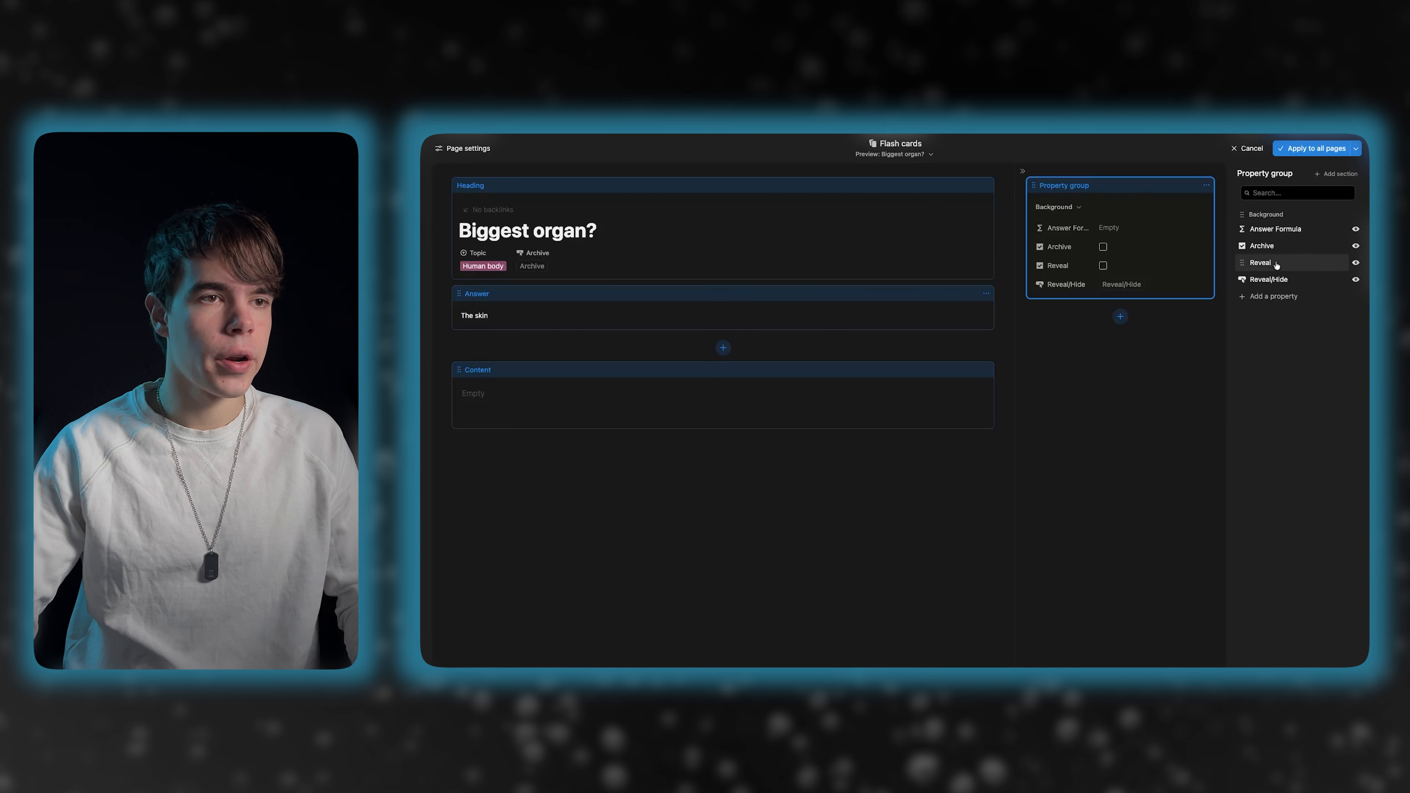
- Move the Reveal property below Reveal/Hide in the property group and apply the layout to all pages
{"action": "left_click_drag", "start_coordinate": [1270, 266], "coordinate": [1268, 280]}
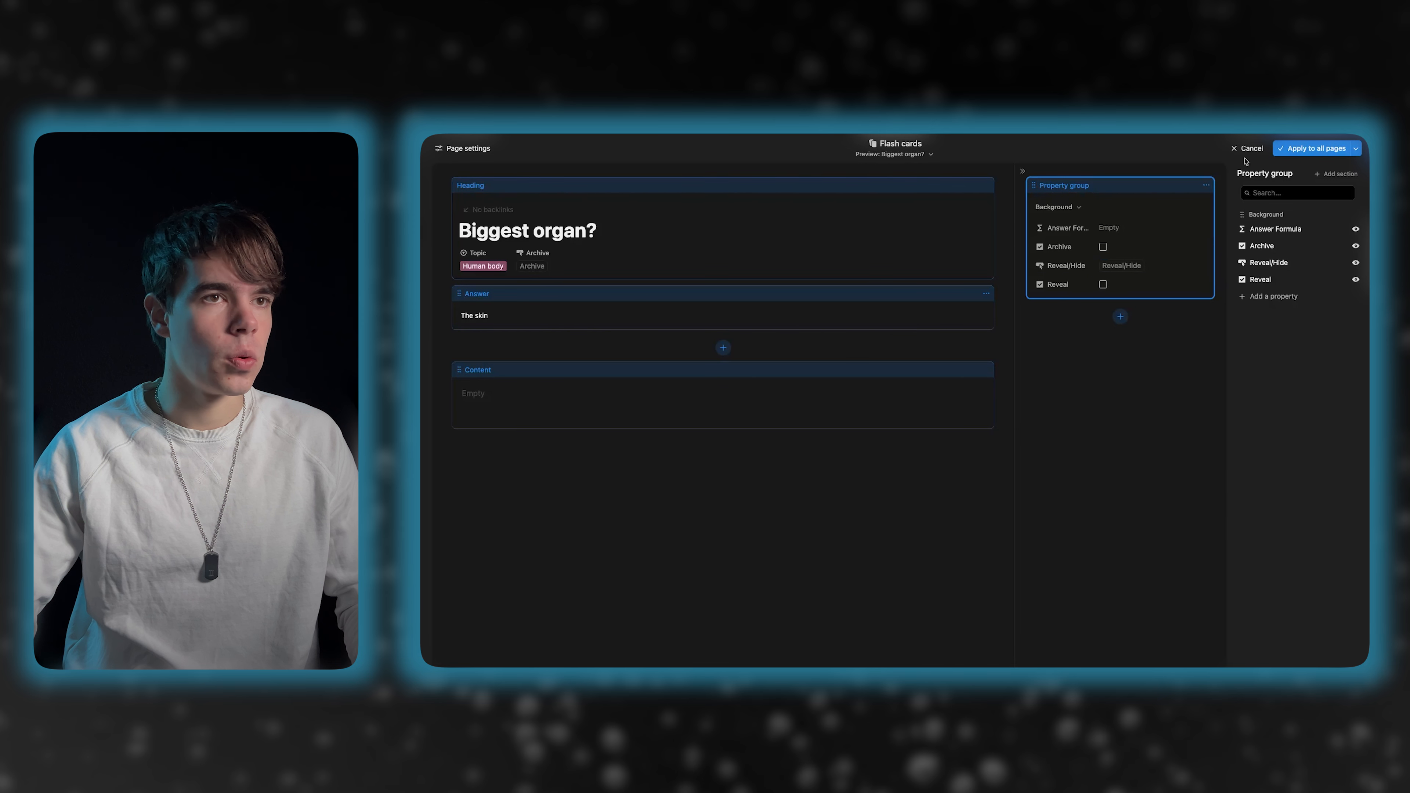
{"action": "left_click", "coordinate": [1304, 150]}
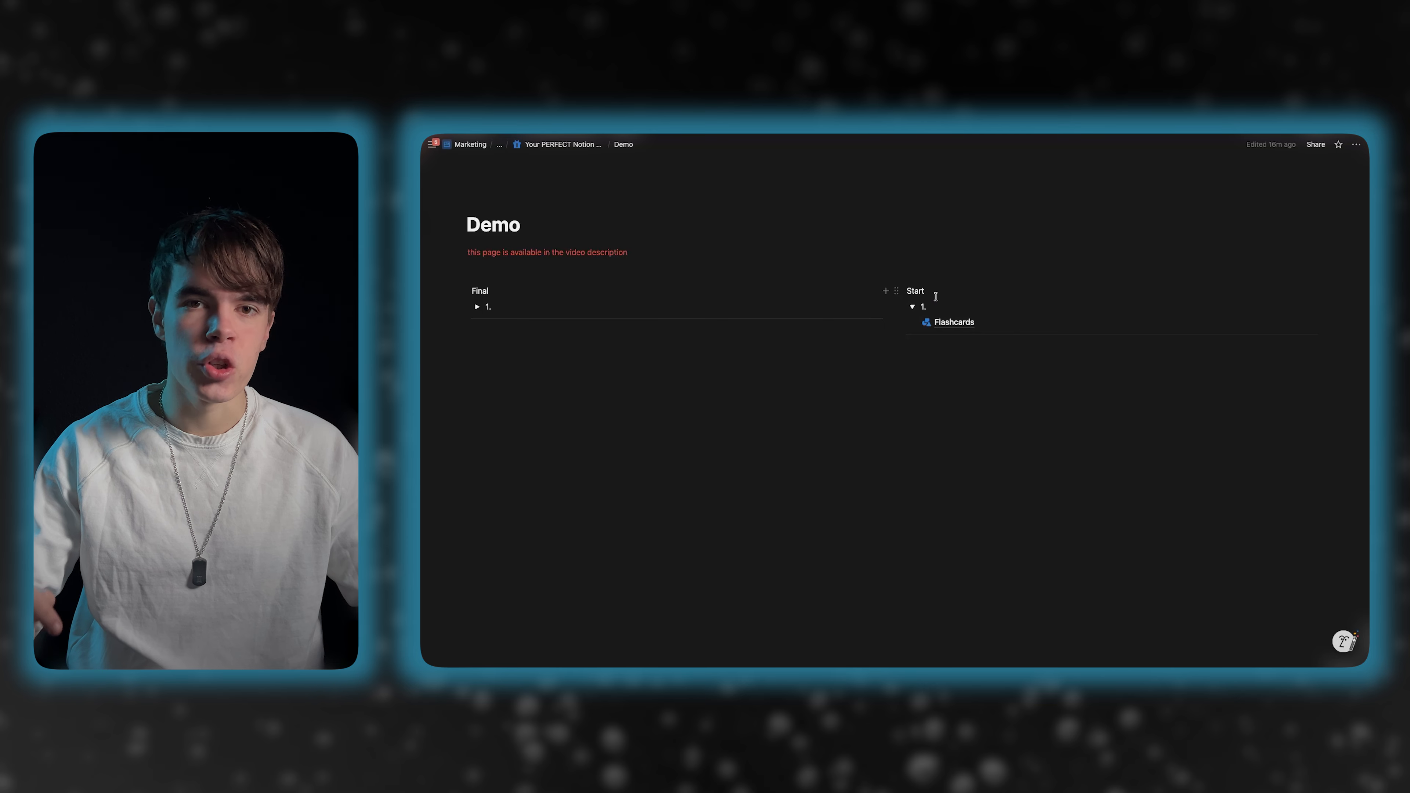
- Collapse the Start toggle on the Demo page and view what the Final toggle contains
{"action": "left_click", "coordinate": [913, 307]}
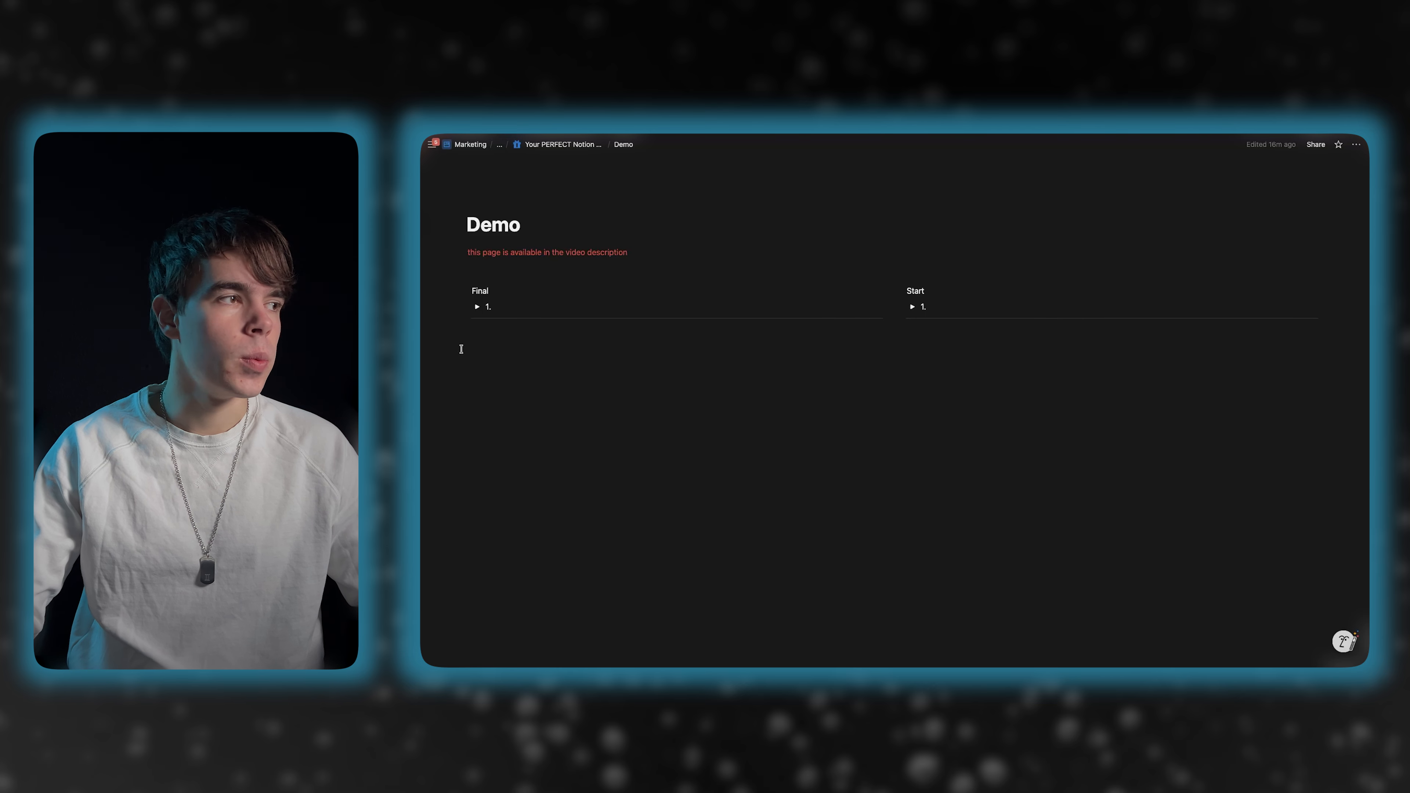
{"action": "left_click", "coordinate": [478, 307]}
{"action": "left_click", "coordinate": [478, 307]}
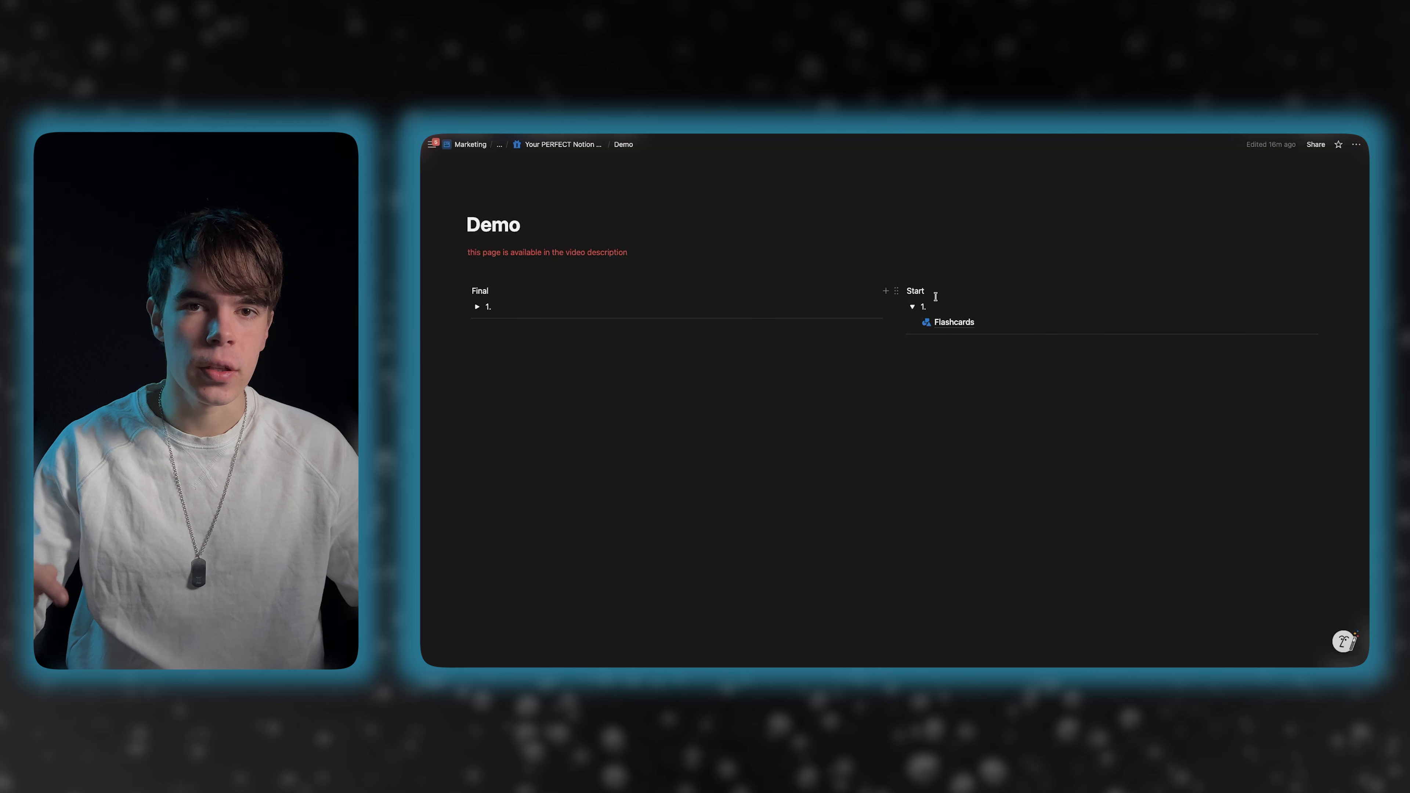
{"action": "left_click", "coordinate": [912, 307]}
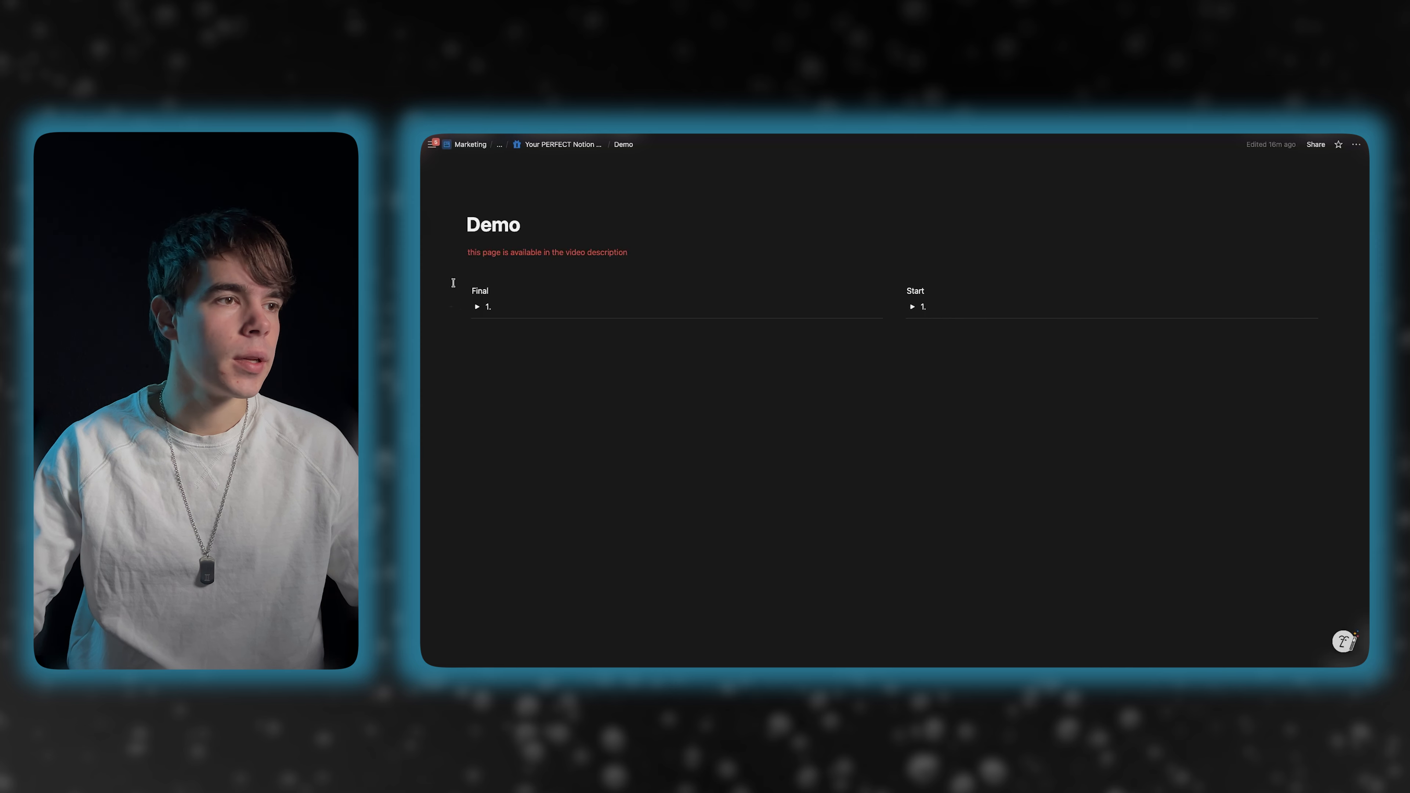
{"action": "left_click", "coordinate": [478, 307]}
{"action": "left_click", "coordinate": [478, 307]}
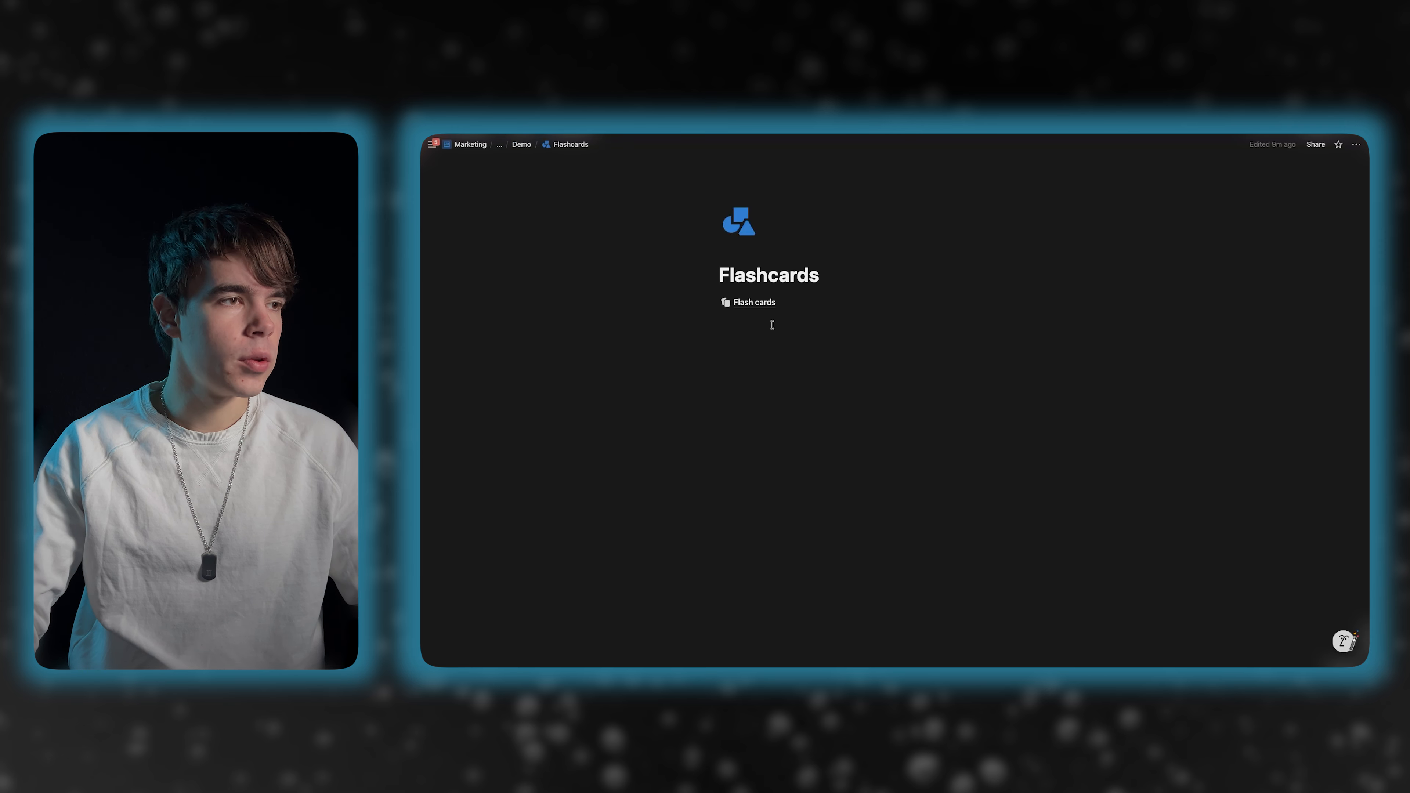
- Set the Flashcards page to full width and insert empty lines below its title to push the Flash cards database down
{"action": "left_click", "coordinate": [1356, 144]}
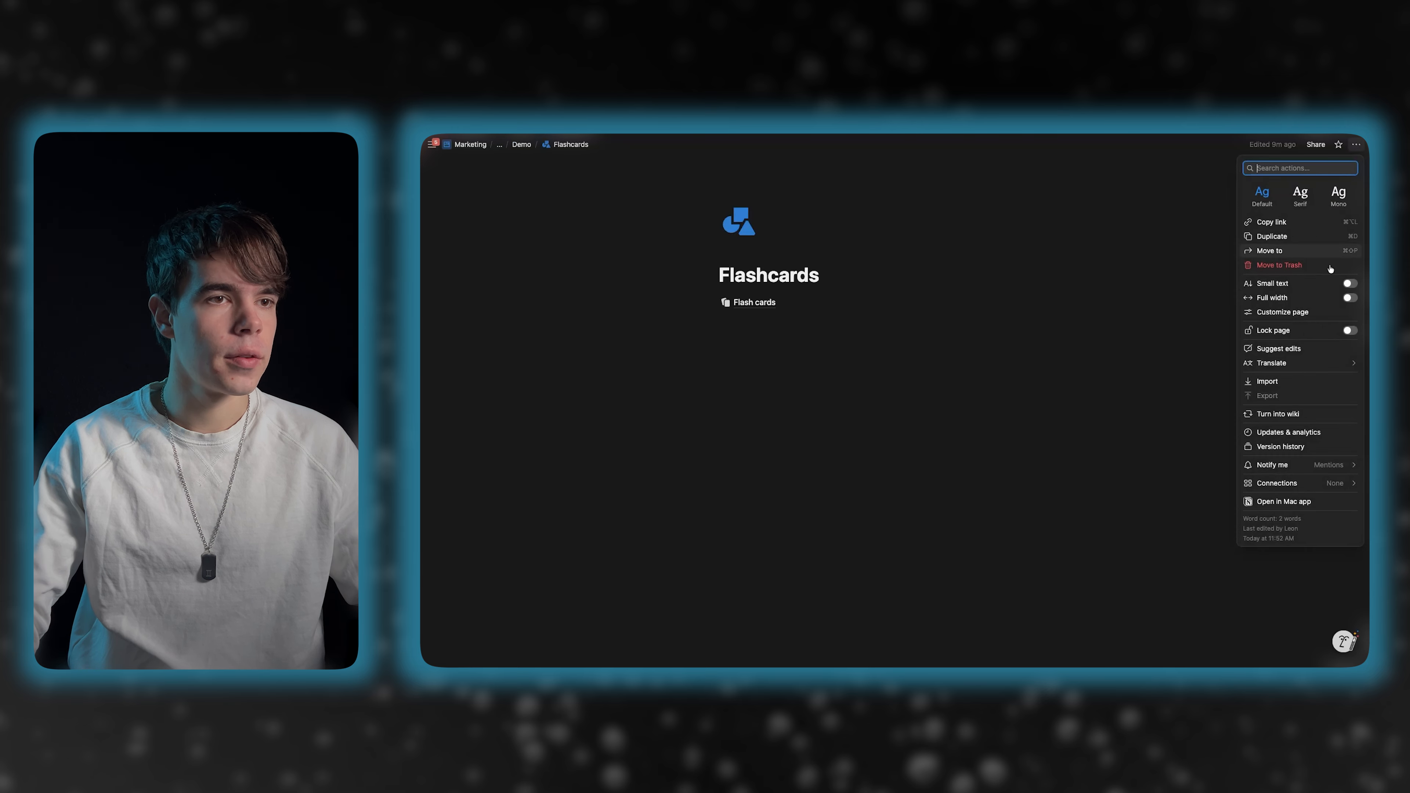
{"action": "left_click", "coordinate": [1349, 298]}
{"action": "left_click", "coordinate": [580, 281]}
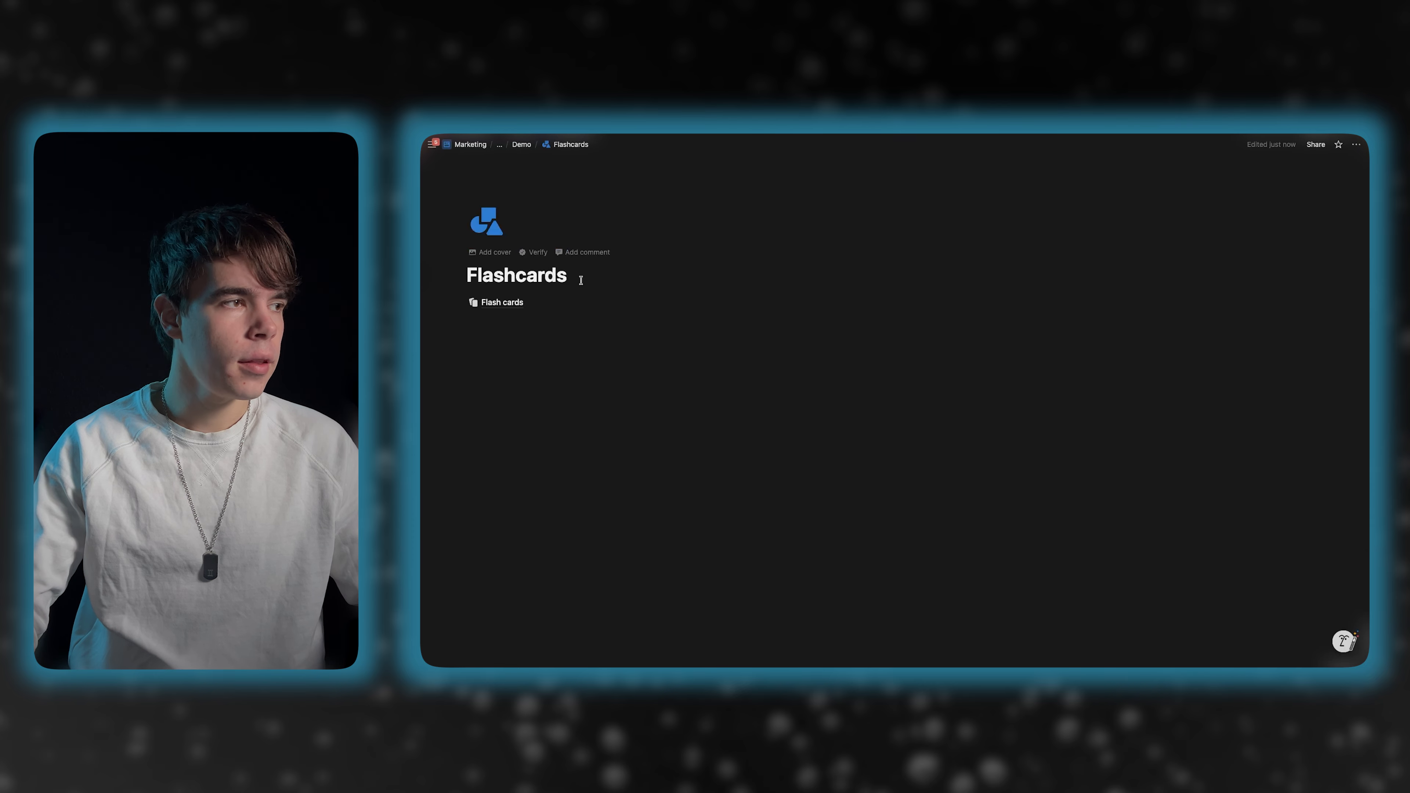
{"action": "key", "text": "Return"}
{"action": "key", "text": "Return"}
{"action": "key", "text": "Return"}
{"action": "key", "text": "Return"}
{"action": "key", "text": "Return"}
{"action": "key", "text": "Return"}
{"action": "key", "text": "Return"}
{"action": "key", "text": "Return"}
{"action": "key", "text": "Return"}
{"action": "key", "text": "Return"}
{"action": "key", "text": "Return"}
{"action": "key", "text": "Return"}
{"action": "key", "text": "Return"}
{"action": "key", "text": "Return"}
{"action": "key", "text": "Return"}
{"action": "key", "text": "Return"}
{"action": "key", "text": "Return"}
{"action": "key", "text": "Return"}
{"action": "key", "text": "Return"}
{"action": "key", "text": "Return"}
{"action": "key", "text": "Return"}
{"action": "key", "text": "Return"}
{"action": "key", "text": "Return"}
{"action": "key", "text": "Return"}
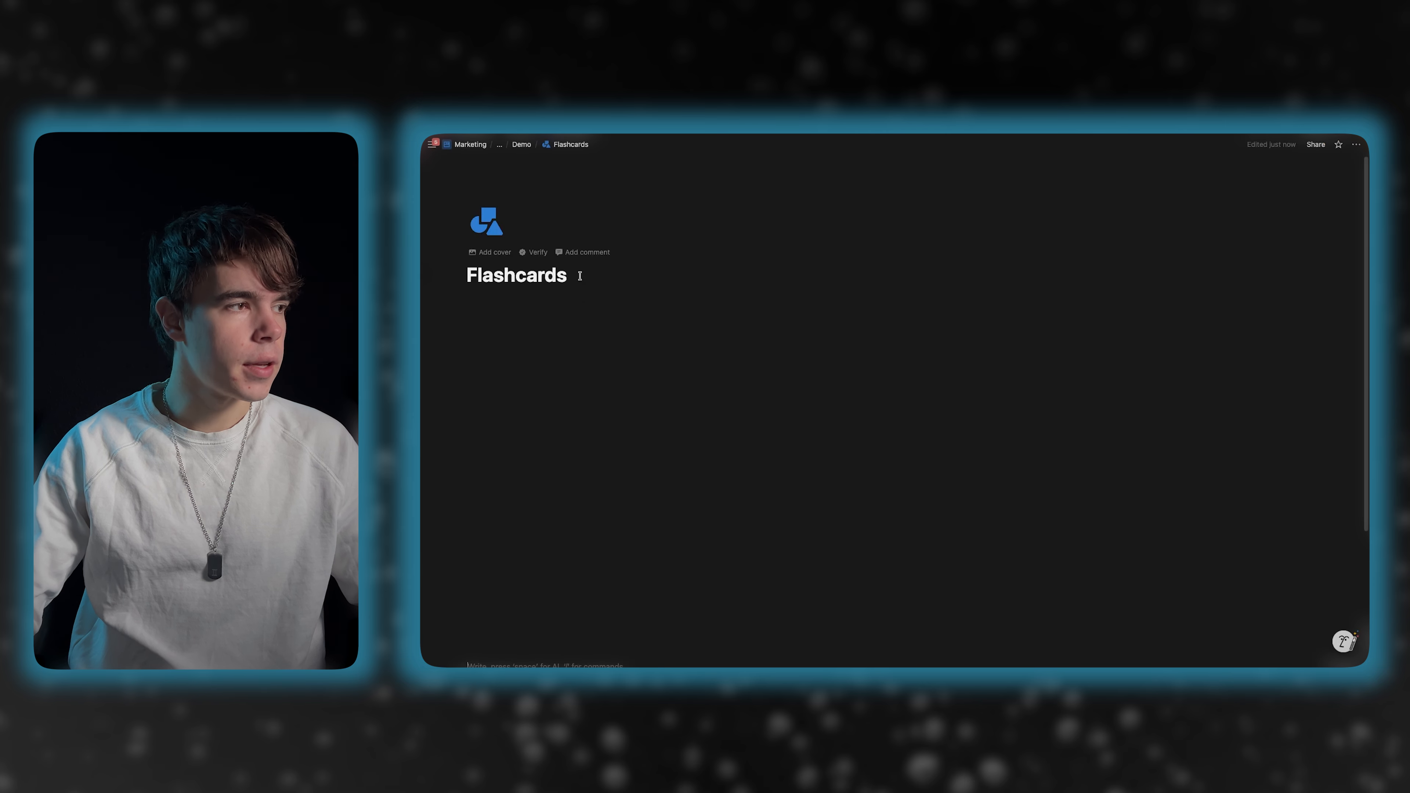
- Write "Flash cards" on the first line below the page title and format it as bold, underlined inline code
{"action": "left_click", "coordinate": [513, 299]}
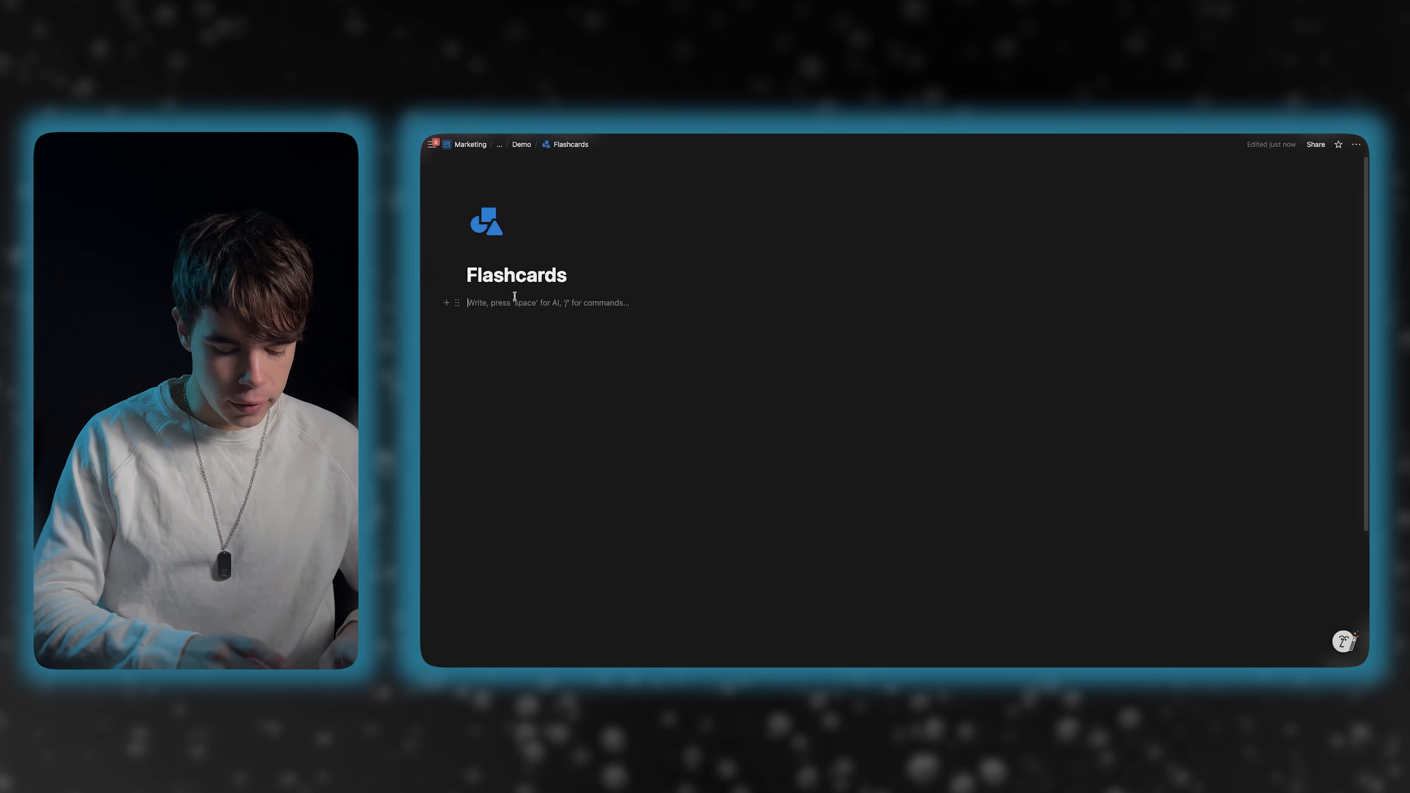
{"action": "type", "text": "Flash cards"}
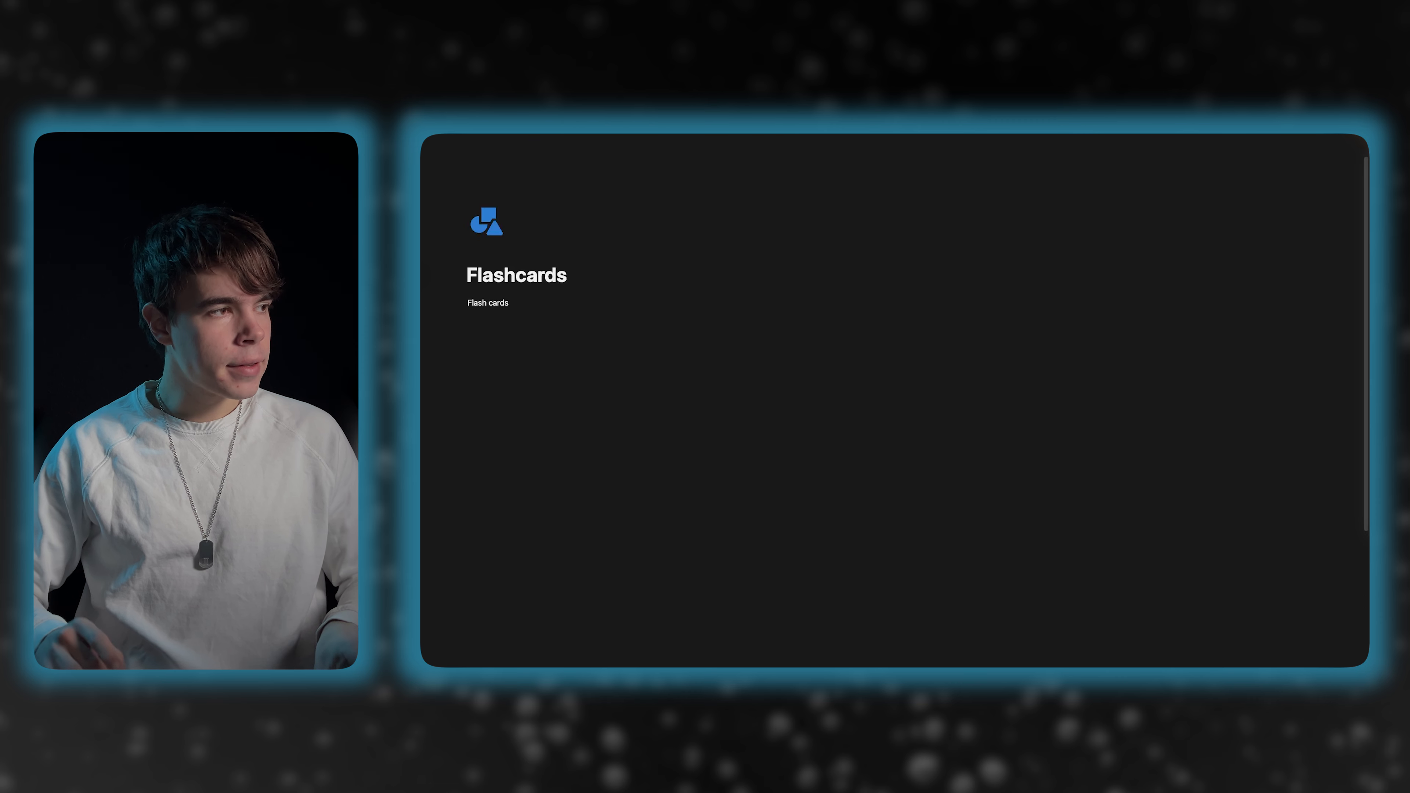
{"action": "key", "text": "super+a"}
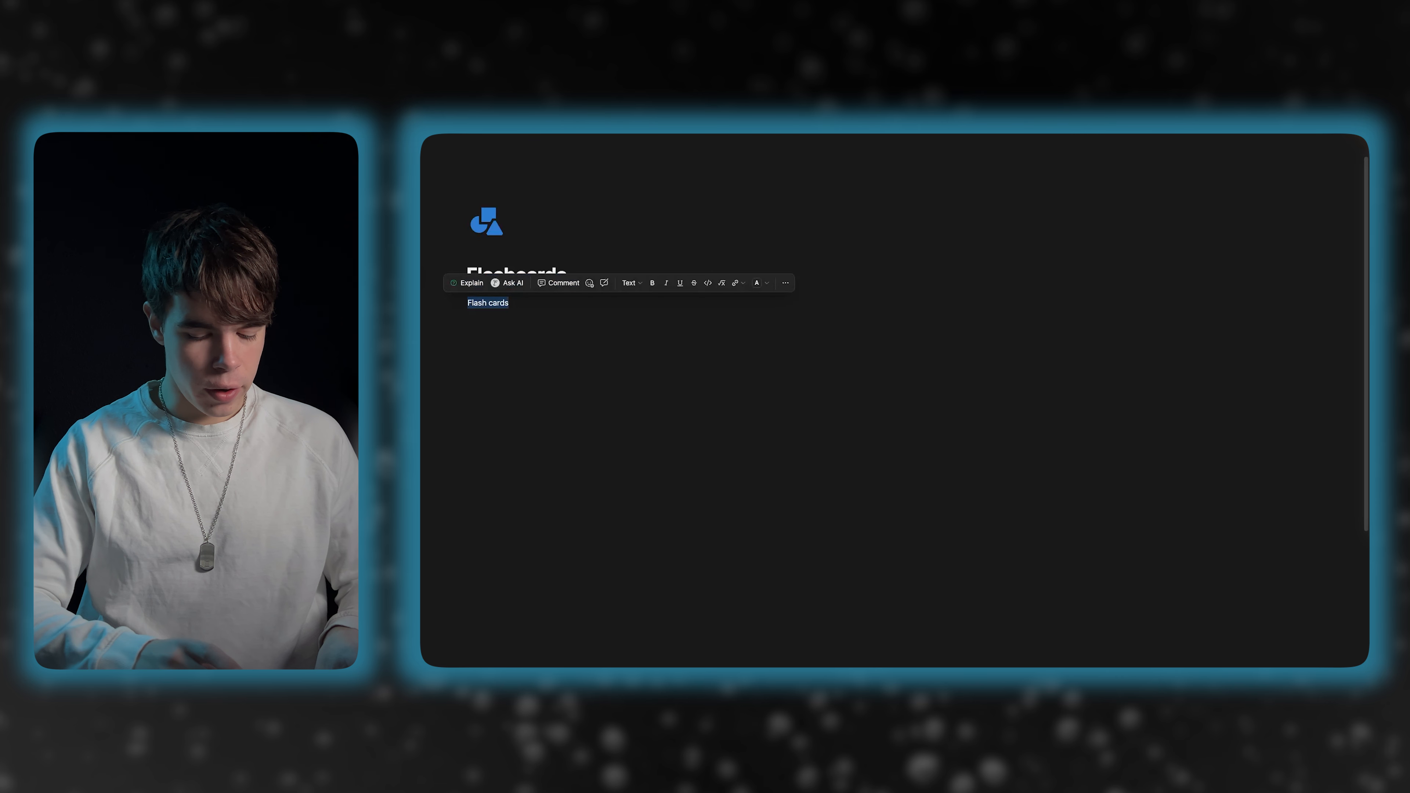
{"action": "key", "text": "super+u"}
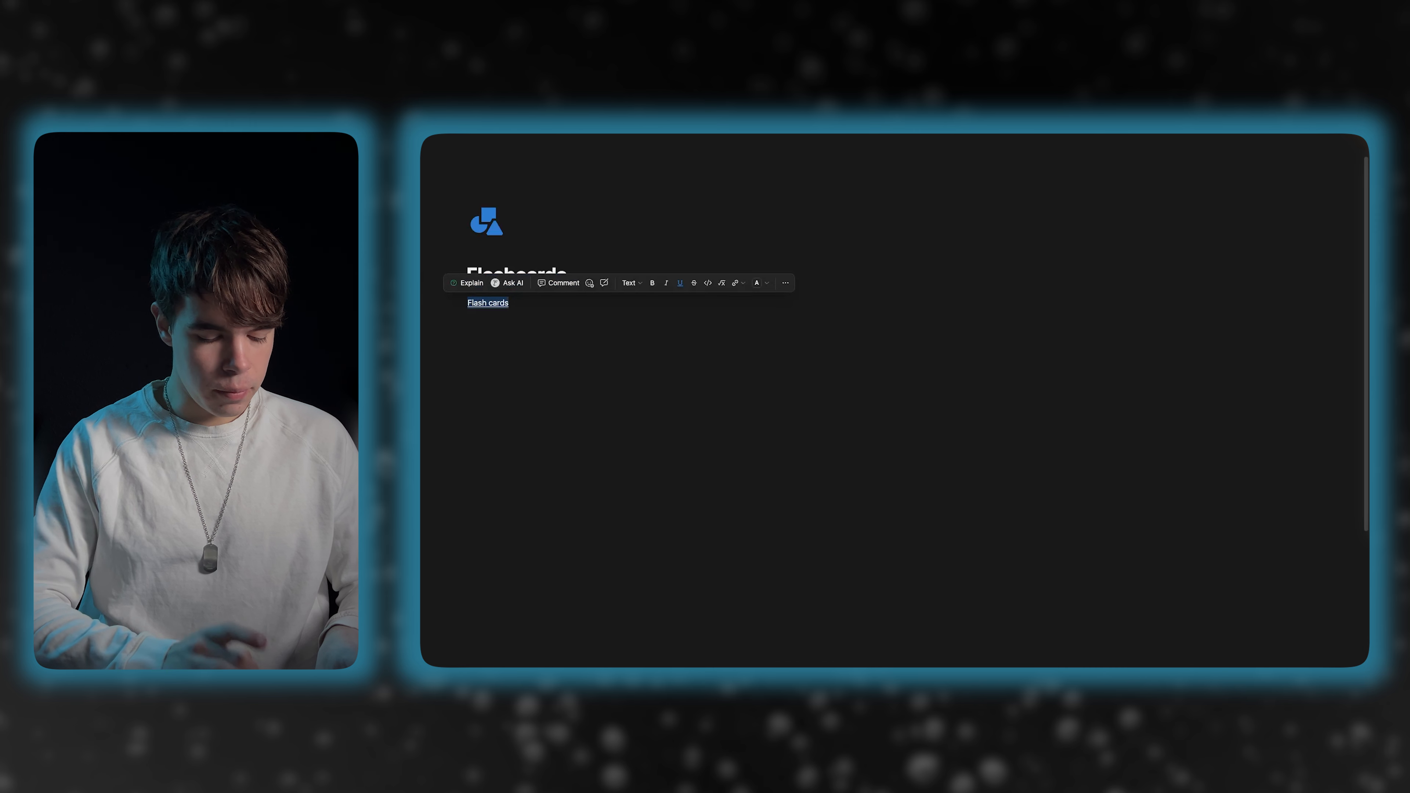
{"action": "key", "text": "super+e"}
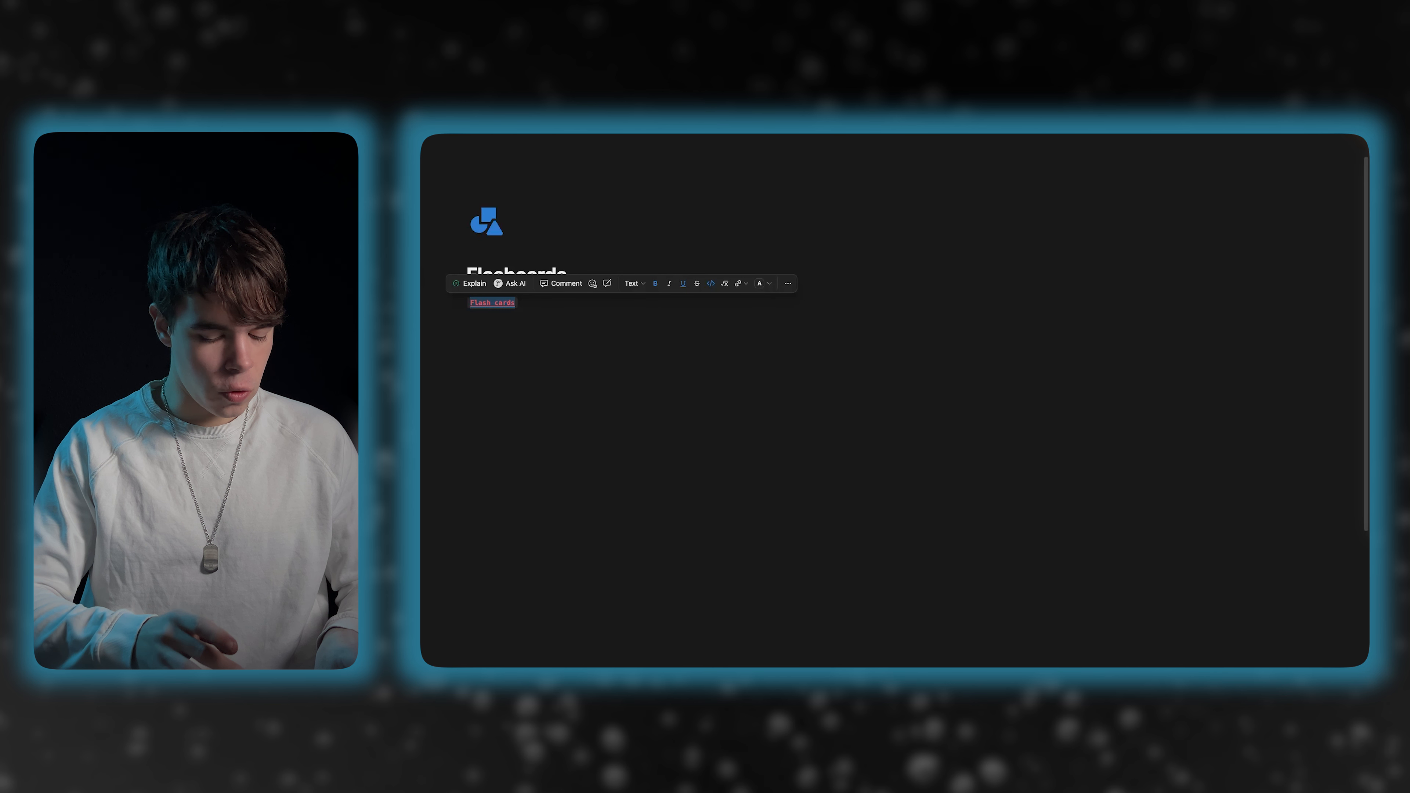
- Set the "Flash cards" line to the default white text color
{"action": "left_click", "coordinate": [768, 287]}
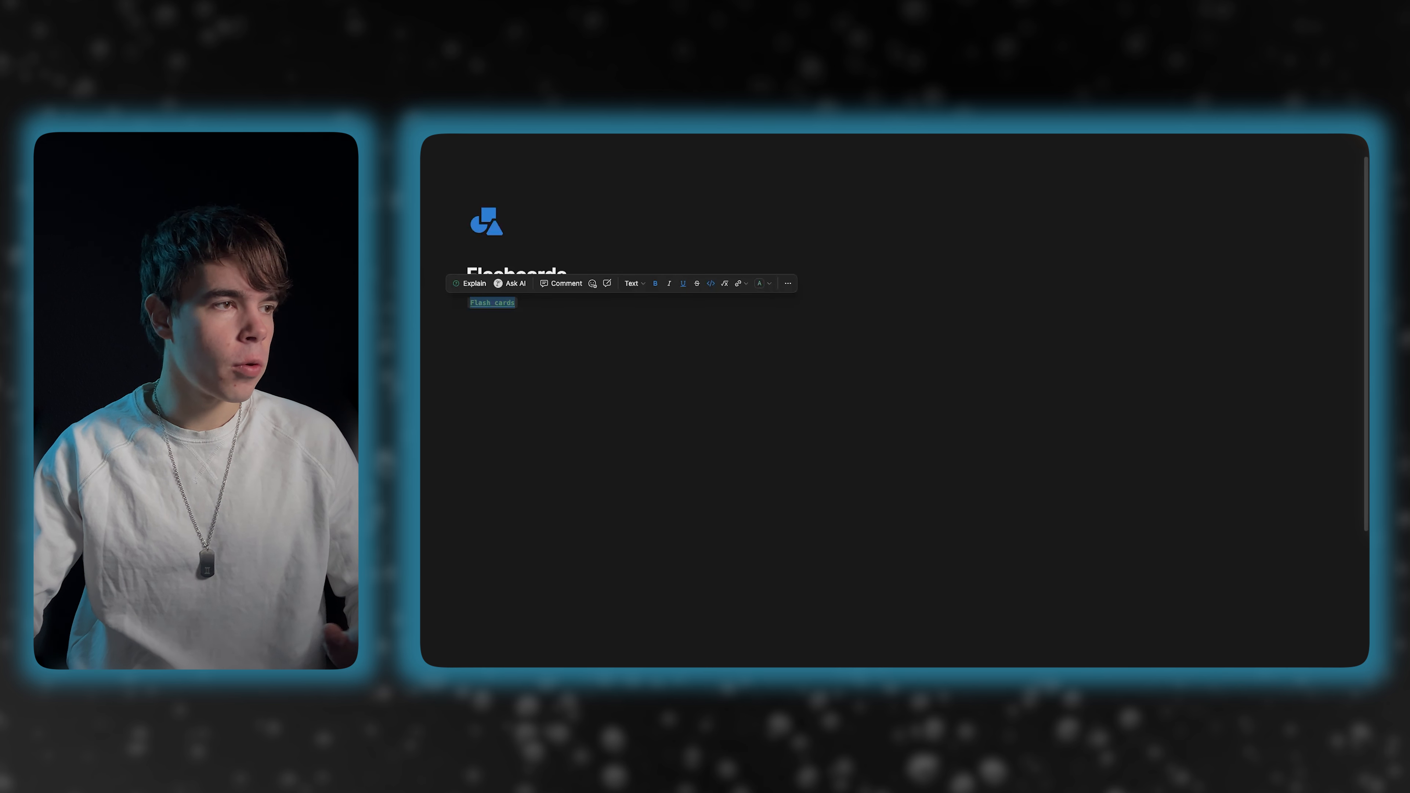
{"action": "left_click", "coordinate": [769, 284]}
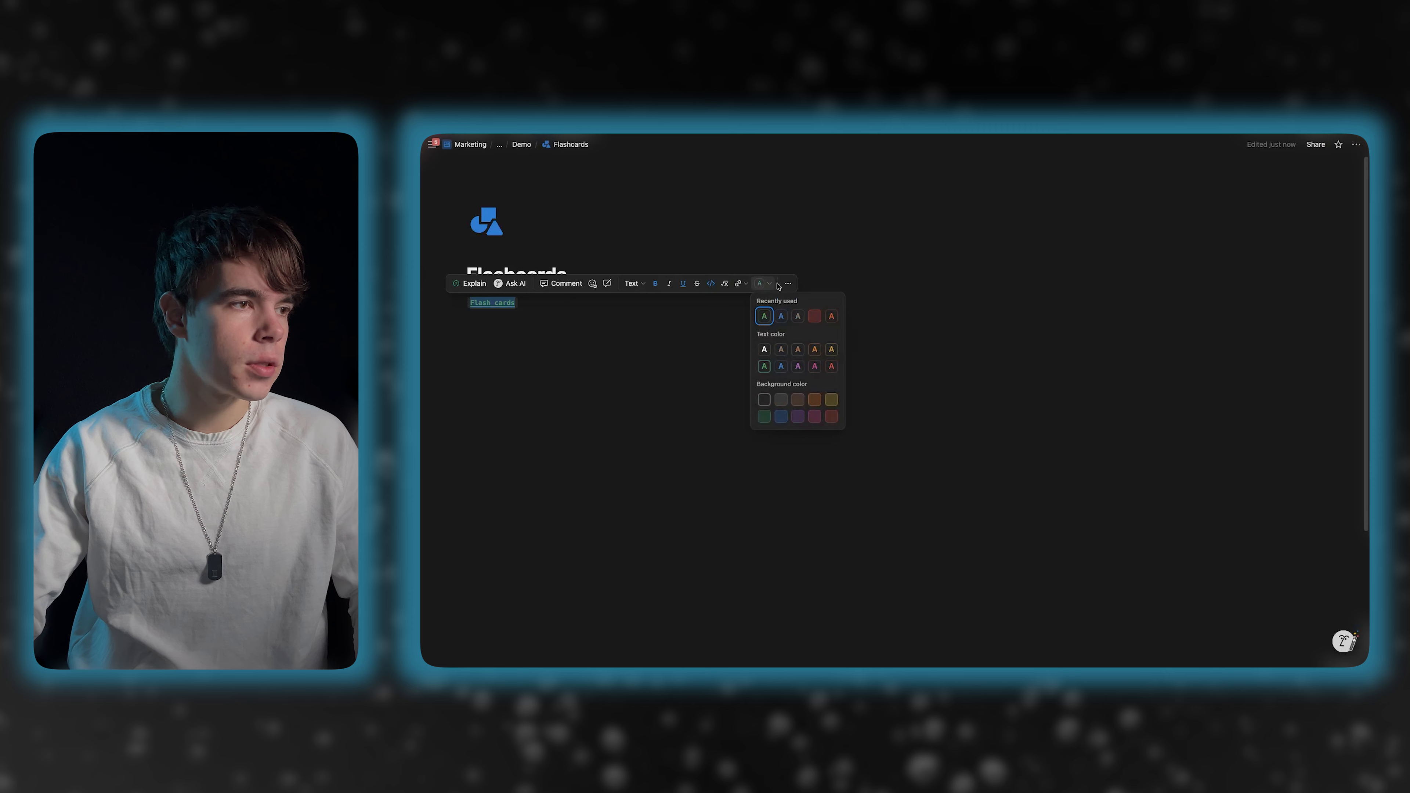
{"action": "left_click", "coordinate": [764, 350]}
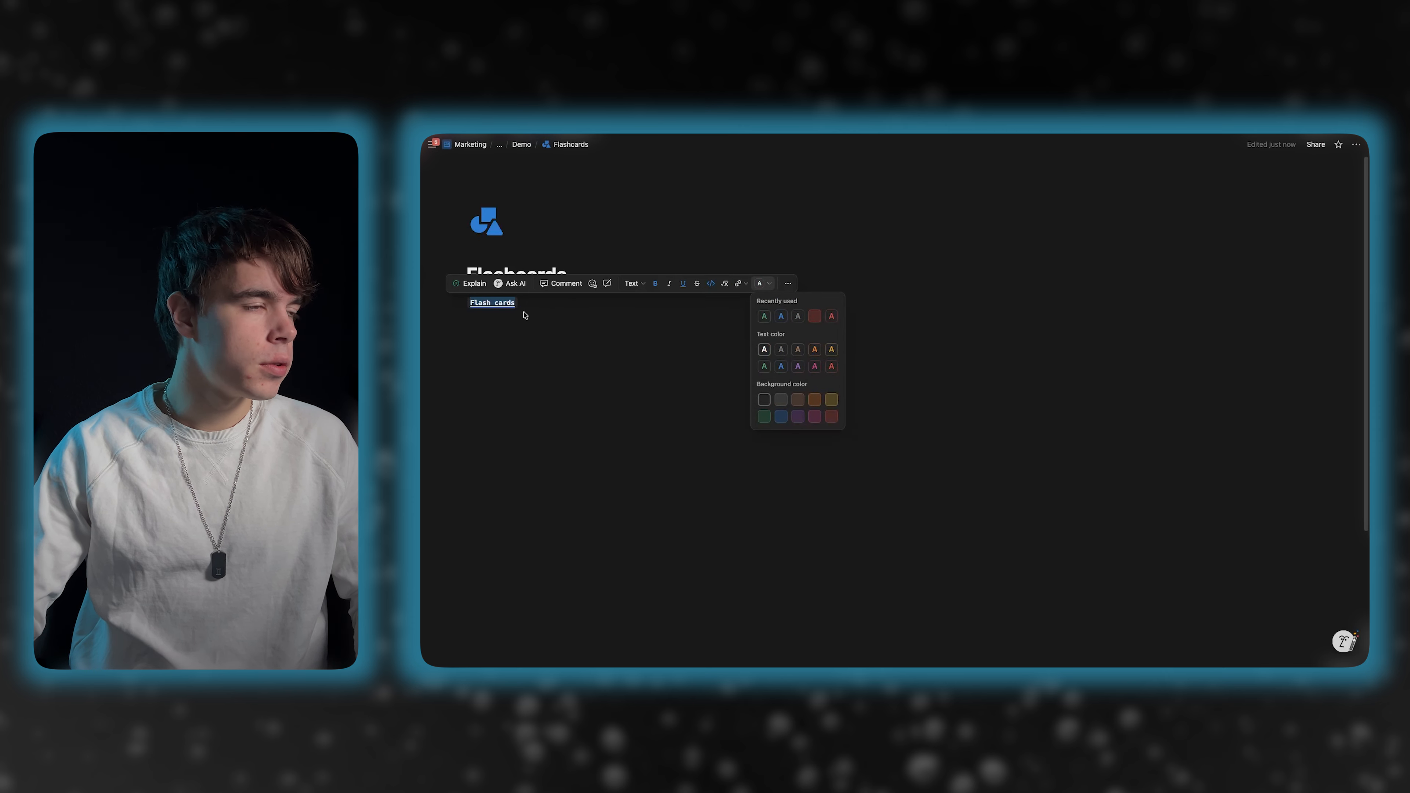
{"action": "left_click", "coordinate": [632, 296]}
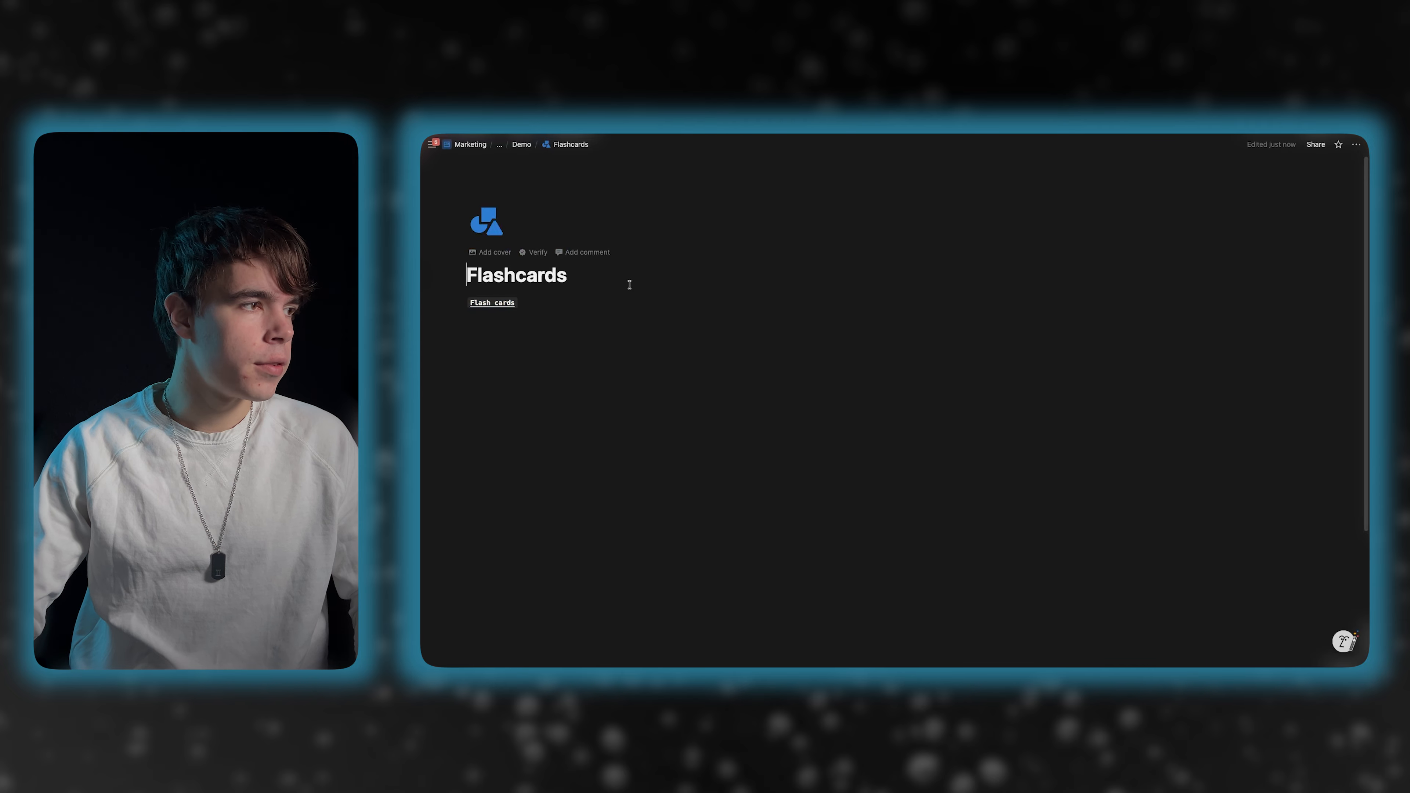
- Turn the "Flash cards" line into a Heading 3
{"action": "left_click", "coordinate": [519, 303]}
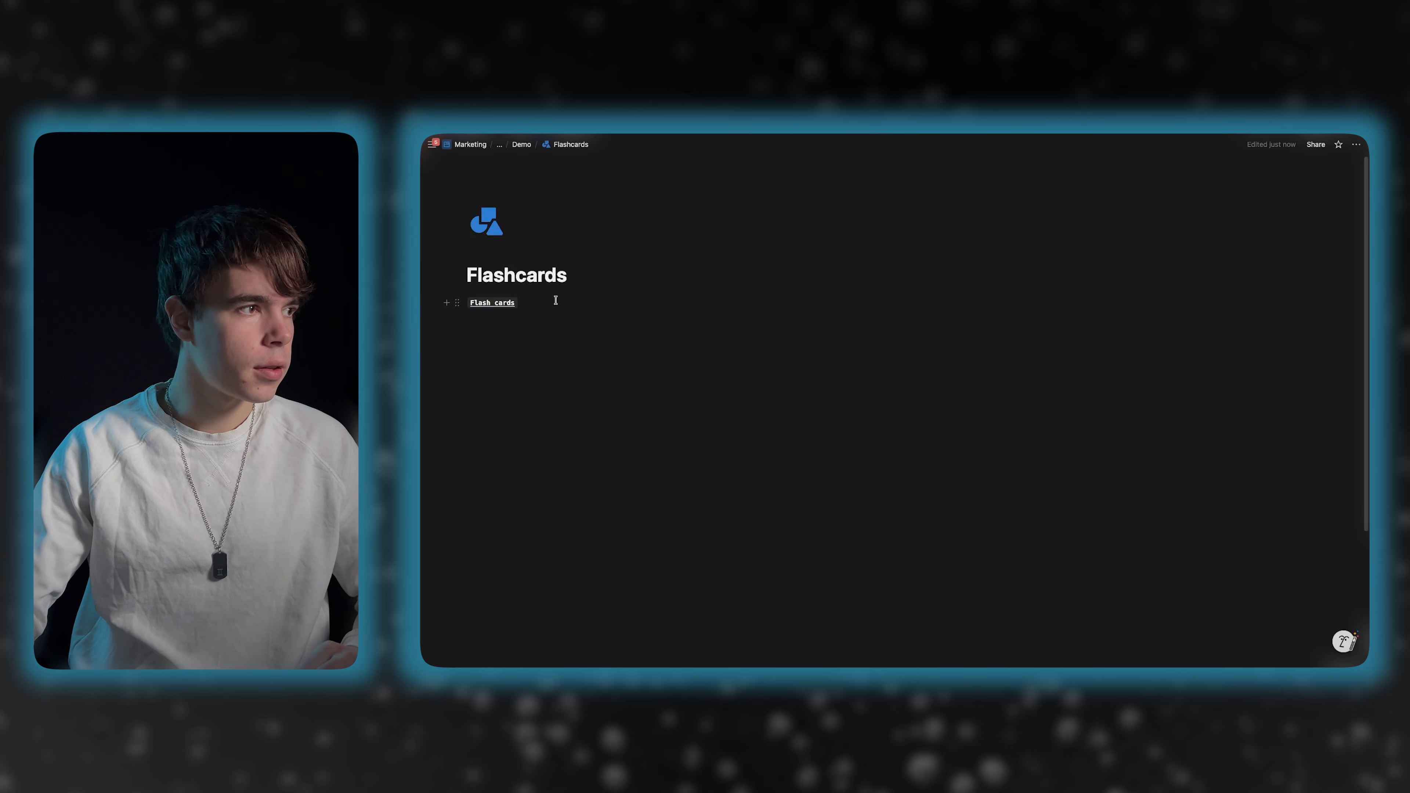
{"action": "type", "text": "/turnh3"}
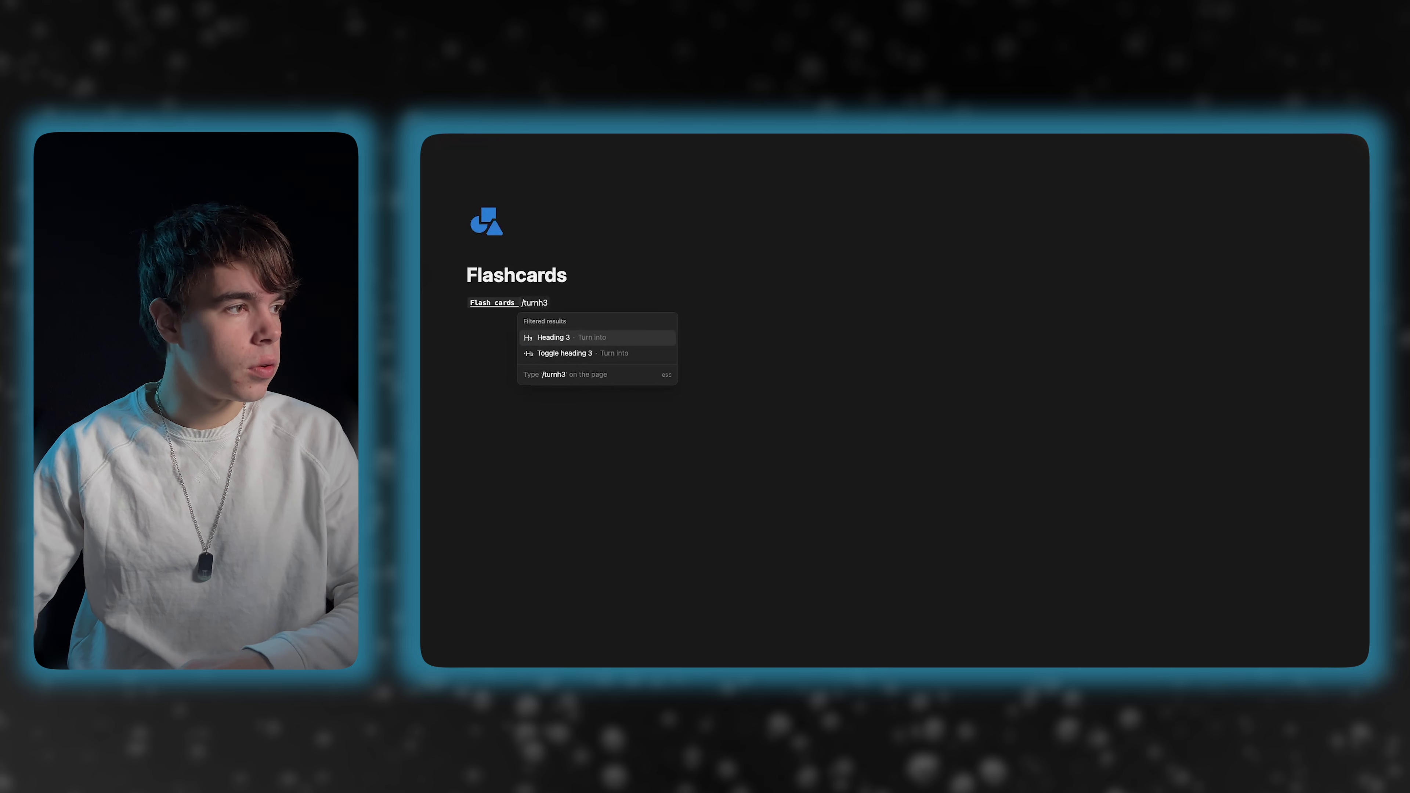
{"action": "key", "text": "Return"}
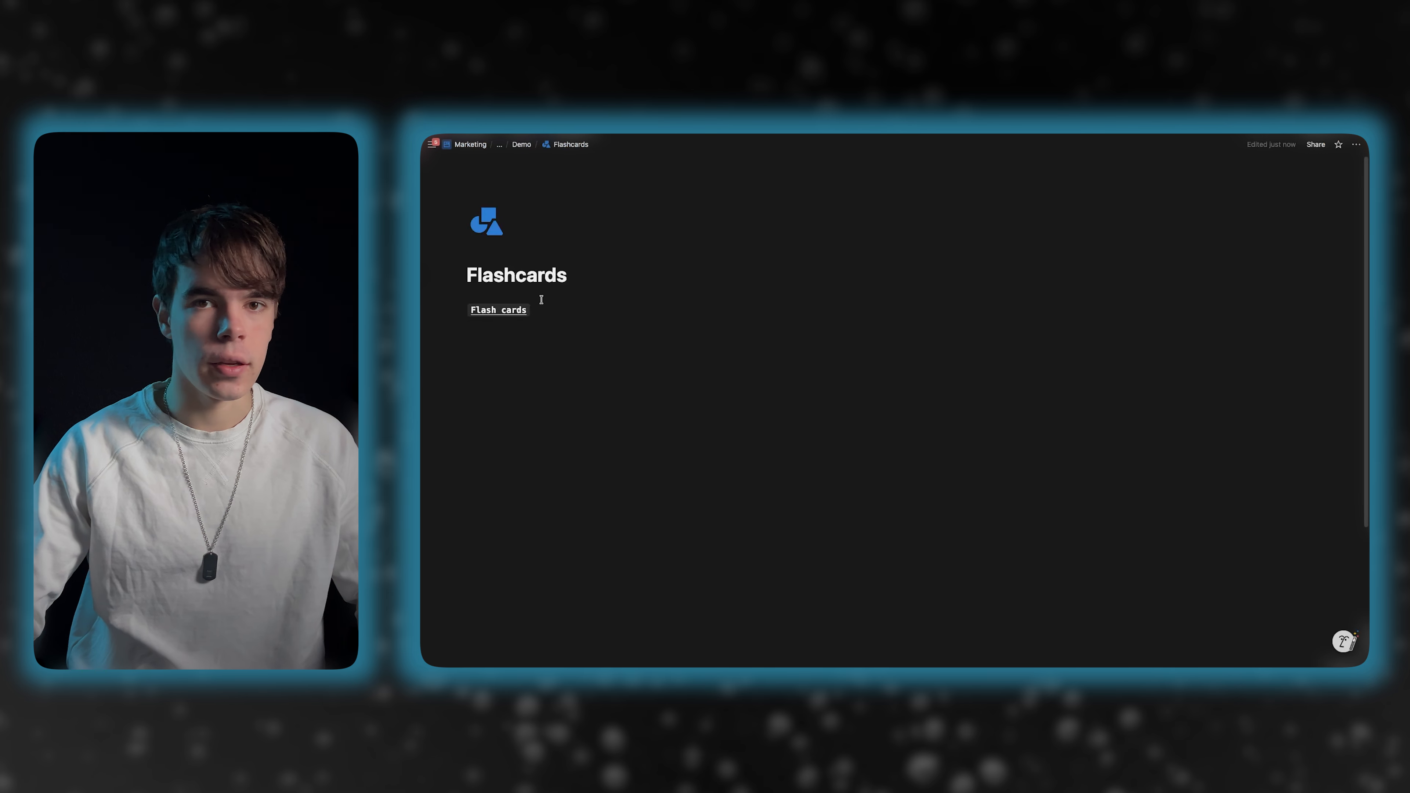
- Insert a callout below the "Flash cards" heading and remove its gray background fill
{"action": "key", "text": "Return"}
{"action": "type", "text": "/call"}
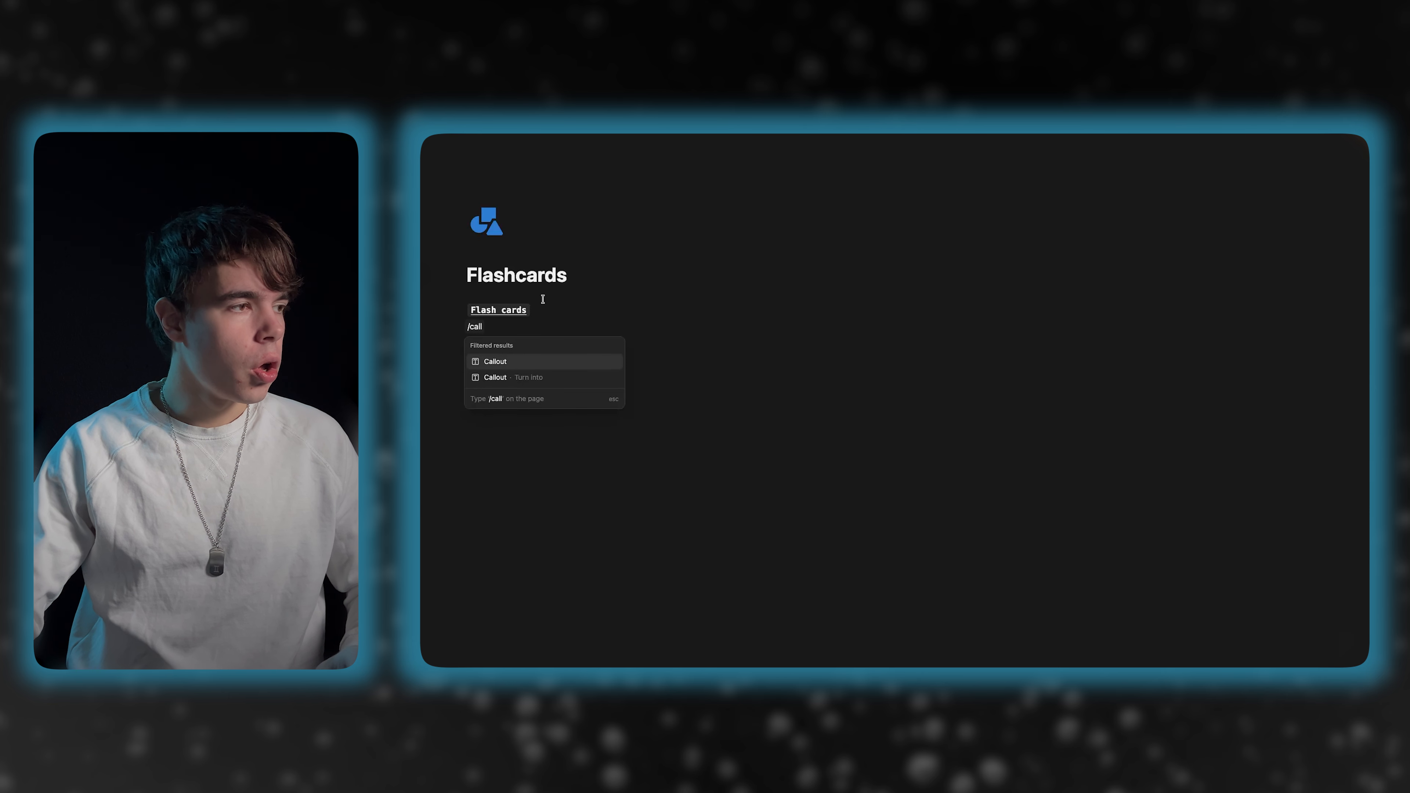
{"action": "left_click", "coordinate": [534, 363]}
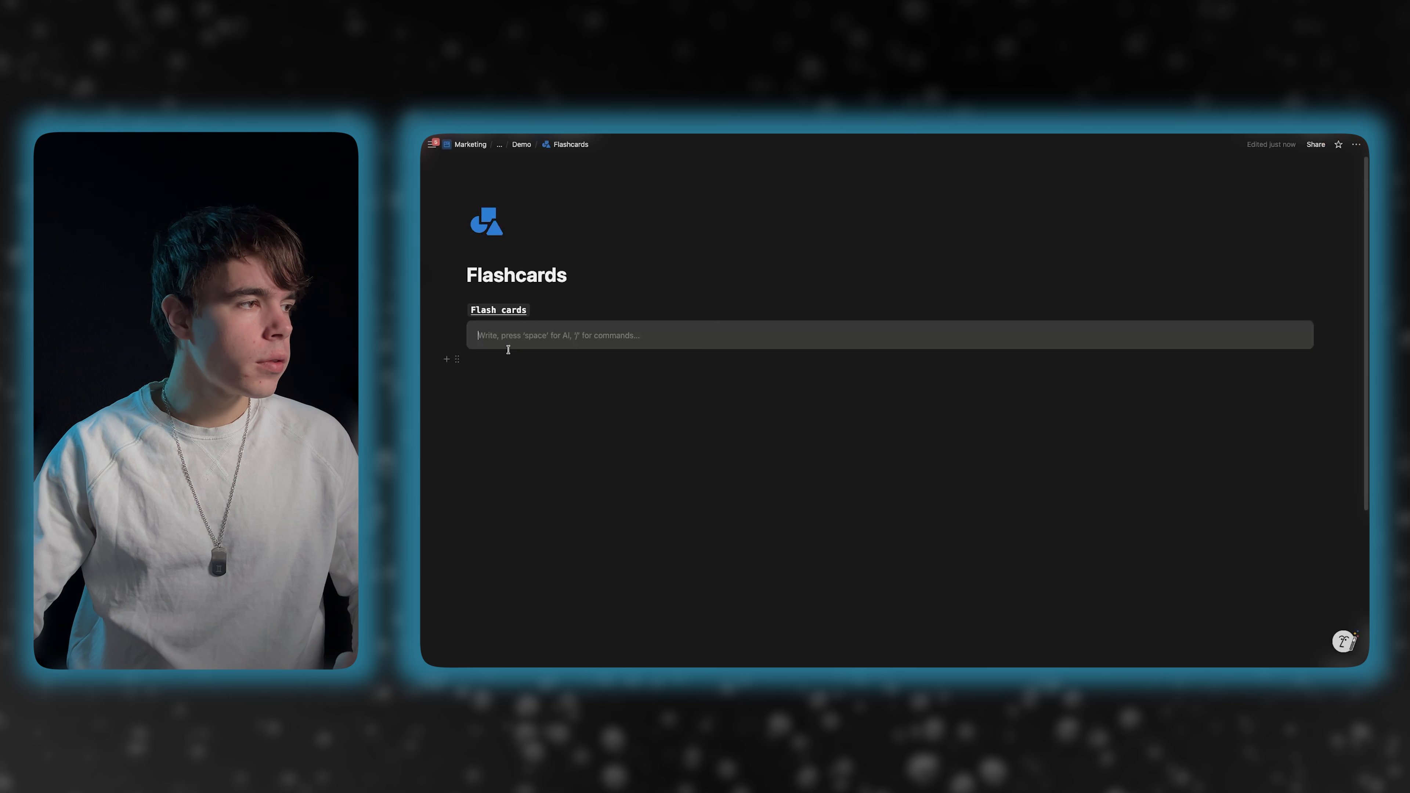
{"action": "left_click", "coordinate": [457, 329]}
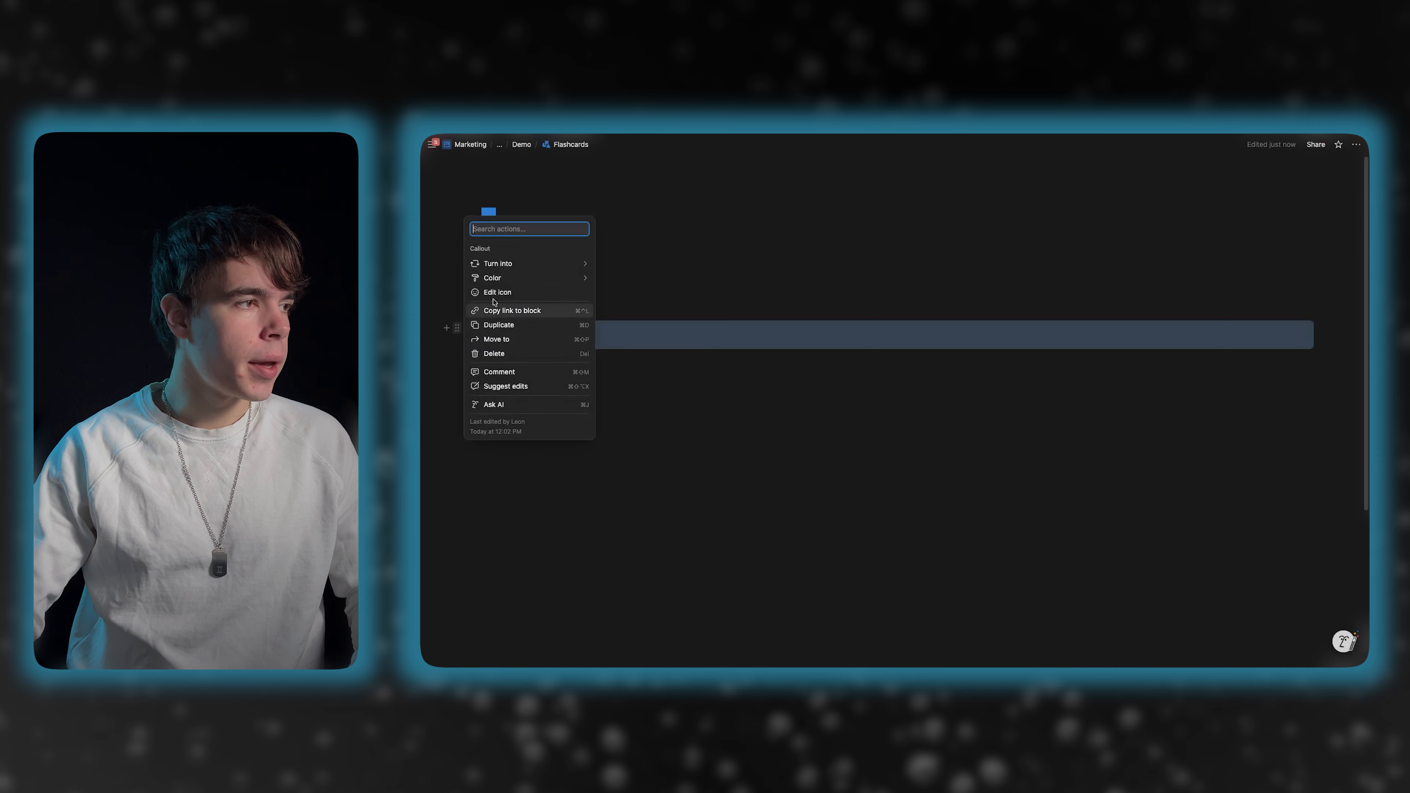
{"action": "mouse_move", "coordinate": [503, 278]}
{"action": "left_click", "coordinate": [644, 366]}
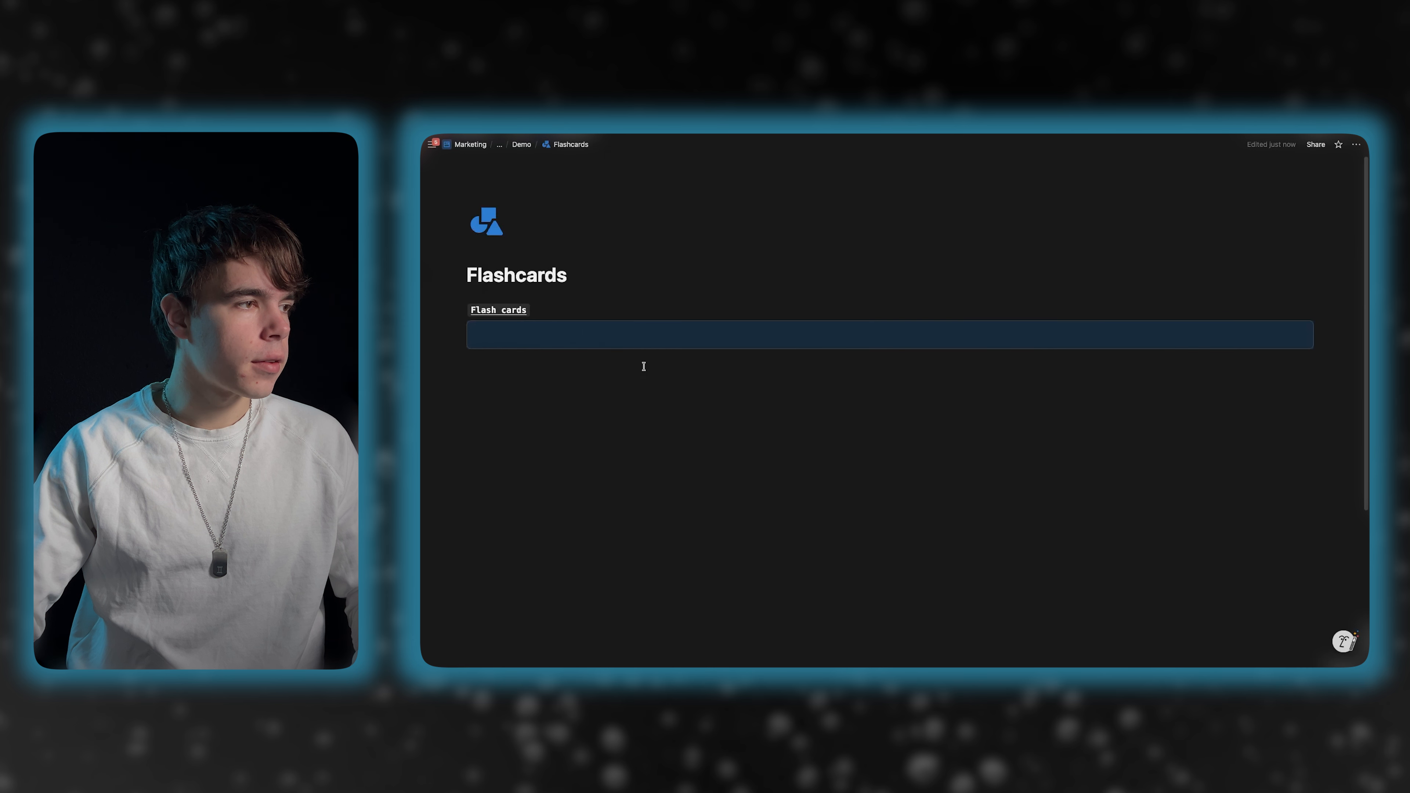
- Insert a linked view of the "Flash cards demo" data source inside the callout
{"action": "left_click", "coordinate": [544, 335]}
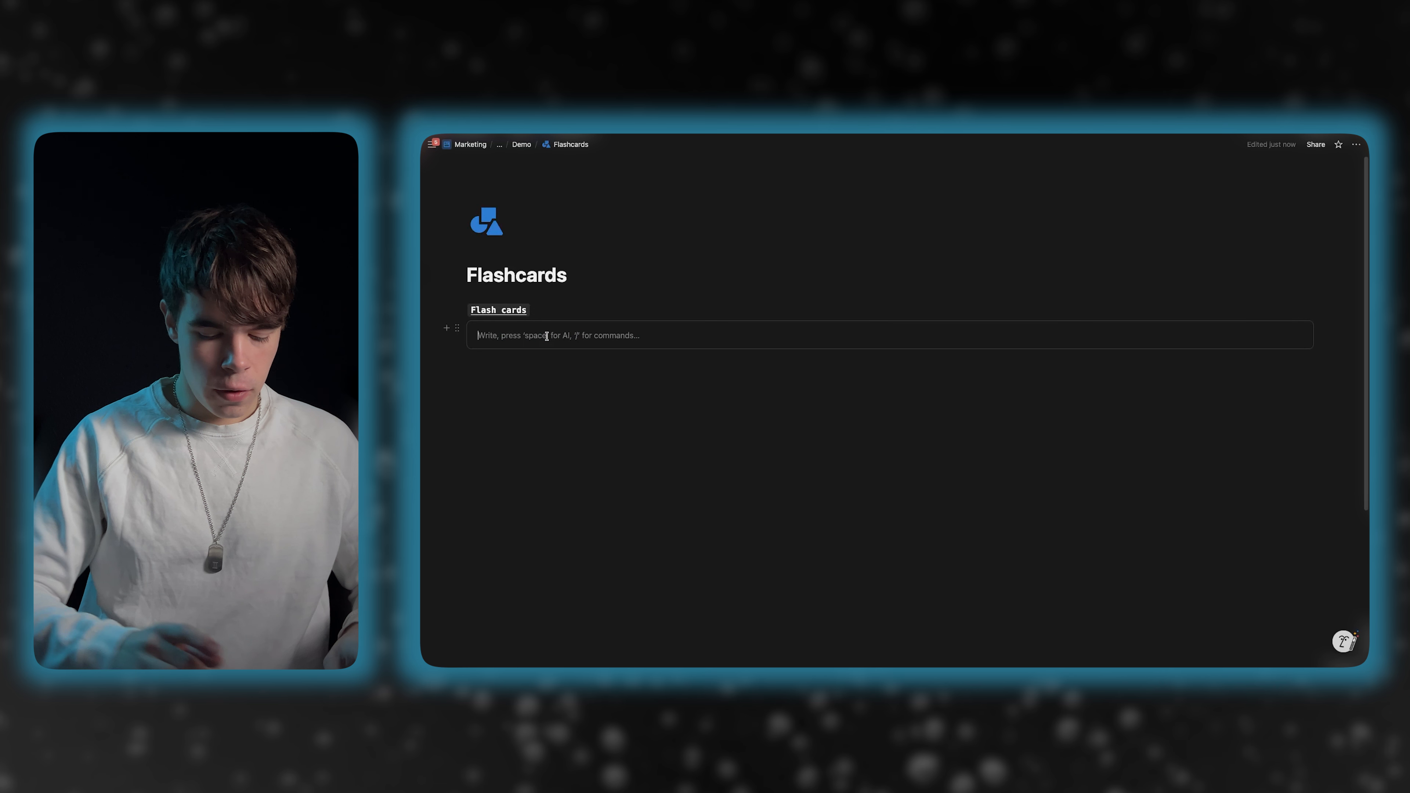
{"action": "type", "text": "/linked"}
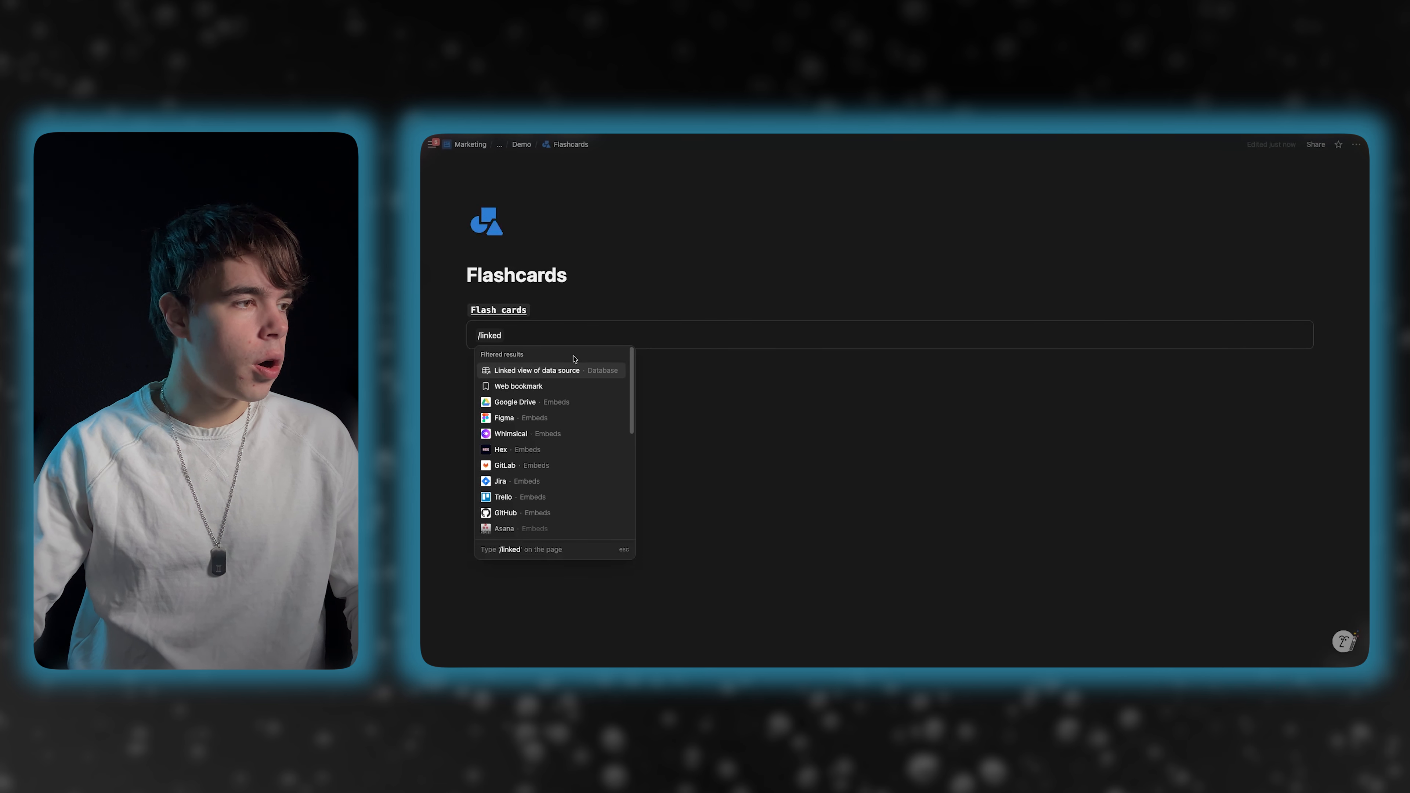
{"action": "left_click", "coordinate": [550, 370]}
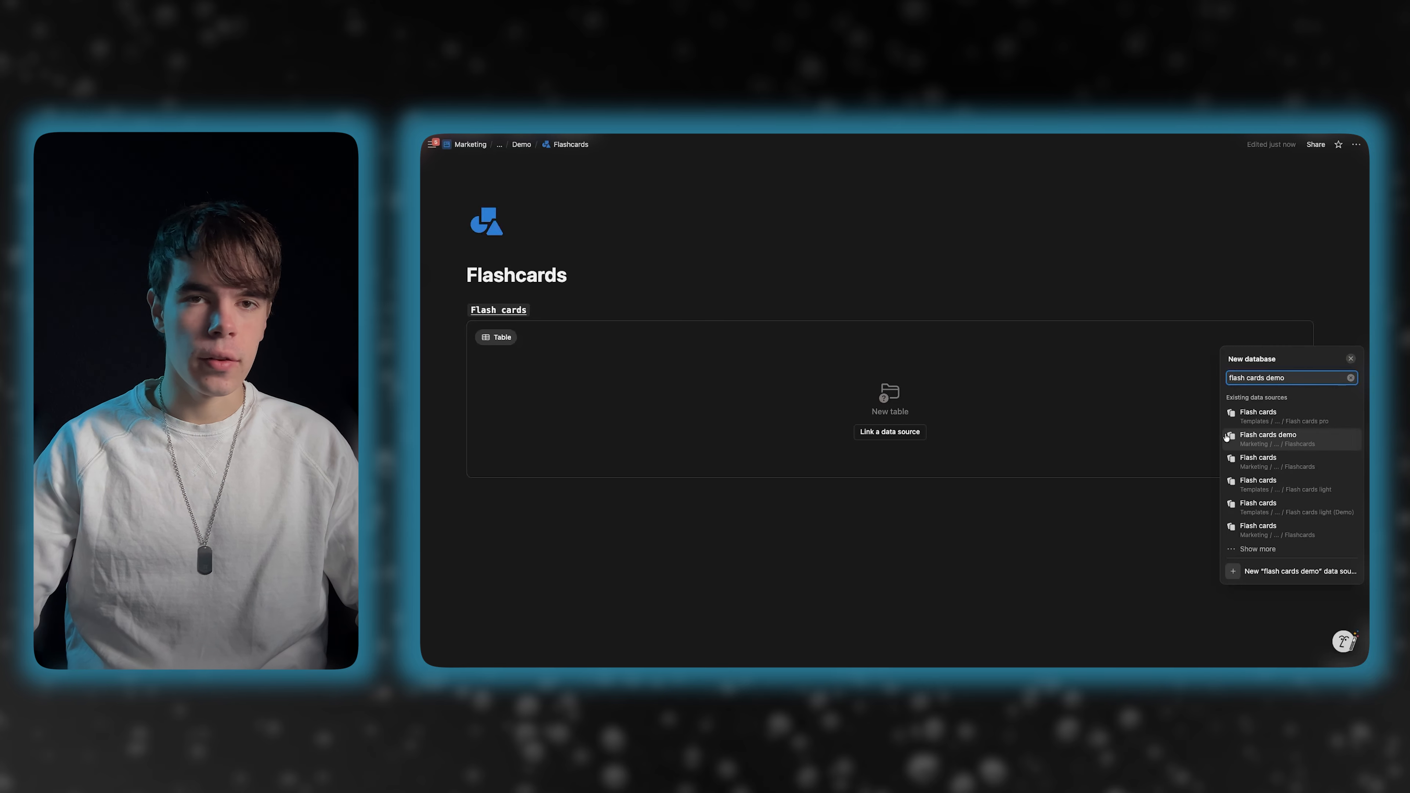
{"action": "left_click", "coordinate": [1252, 442]}
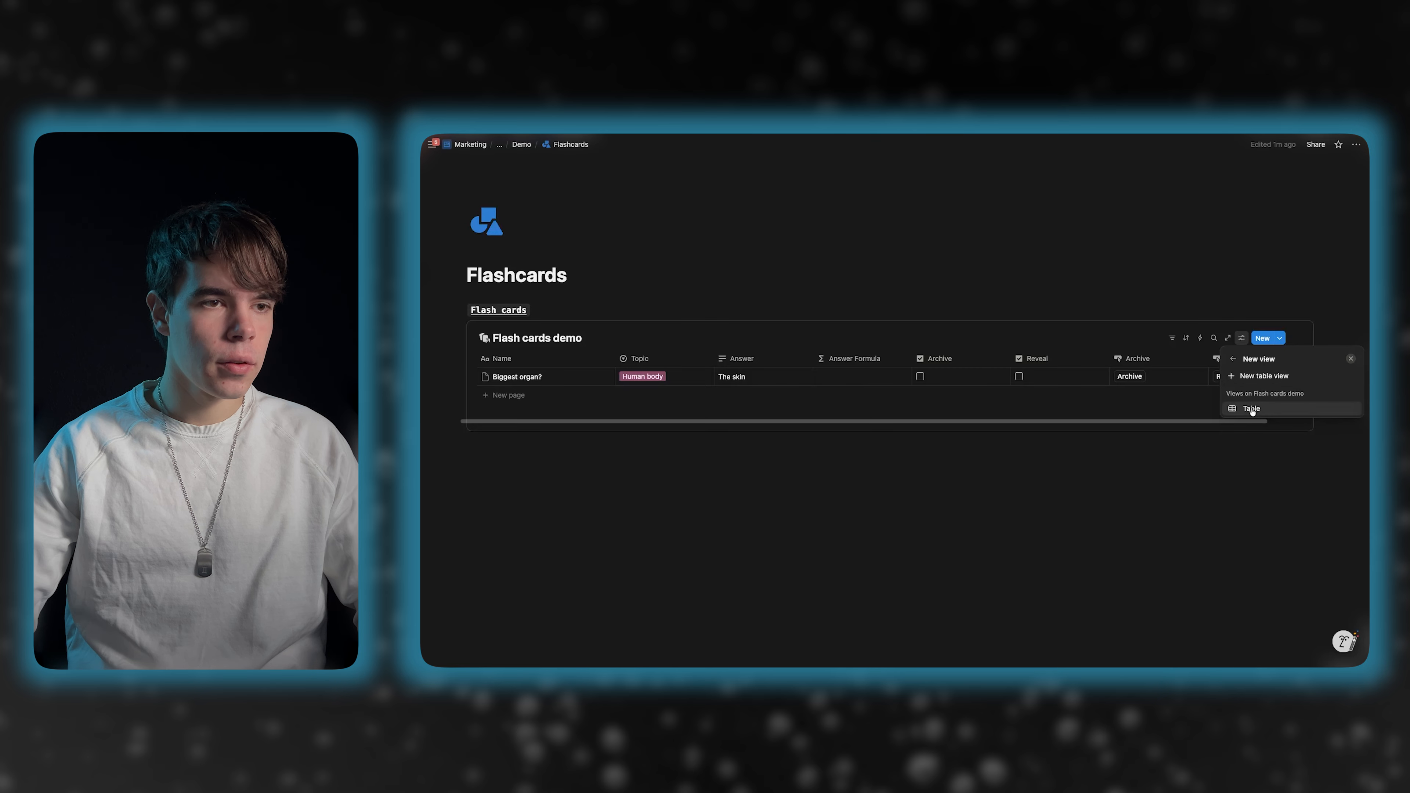
- Add a Gallery view with the data source title hidden, all content wrapped, and pages opening in side peek
{"action": "left_click", "coordinate": [1253, 376]}
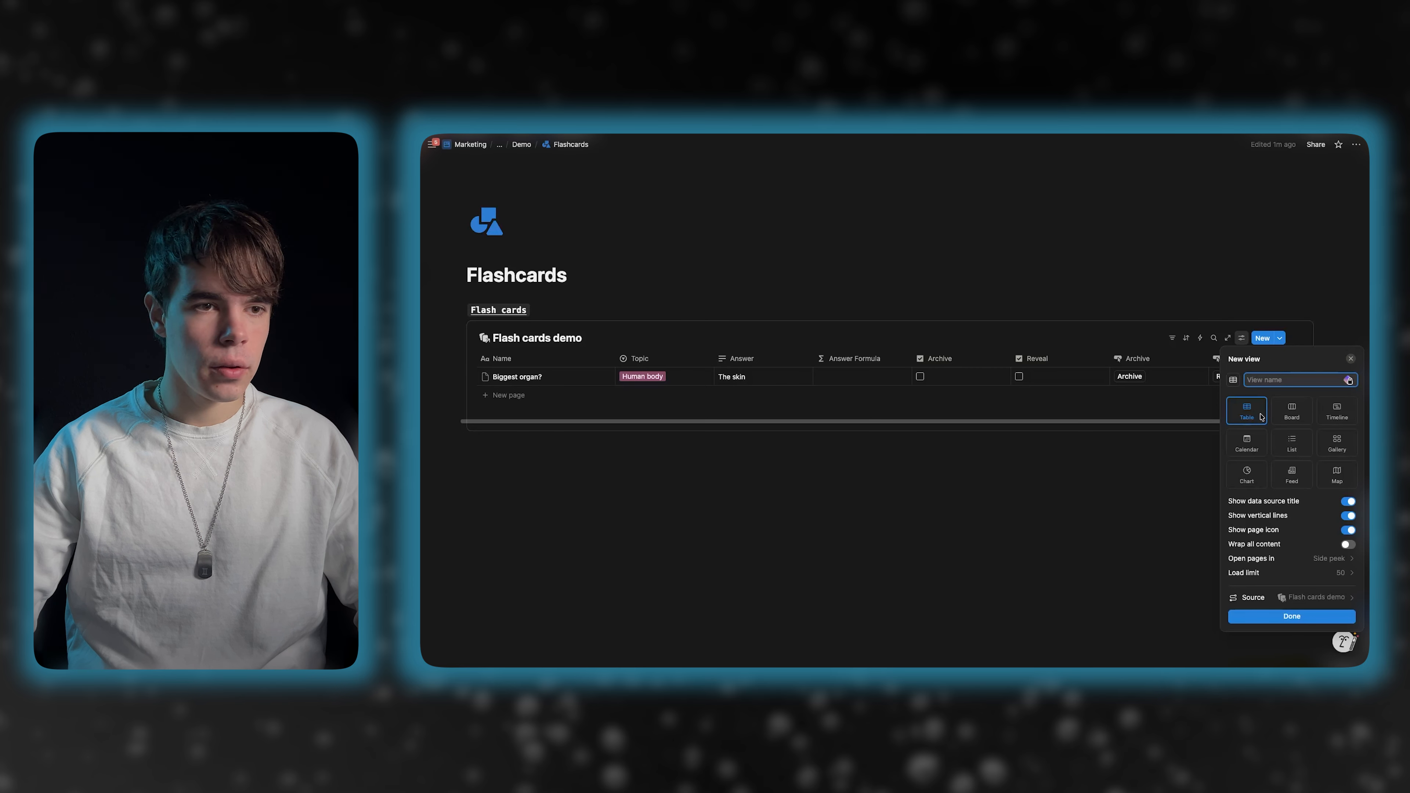
{"action": "left_click", "coordinate": [1337, 442]}
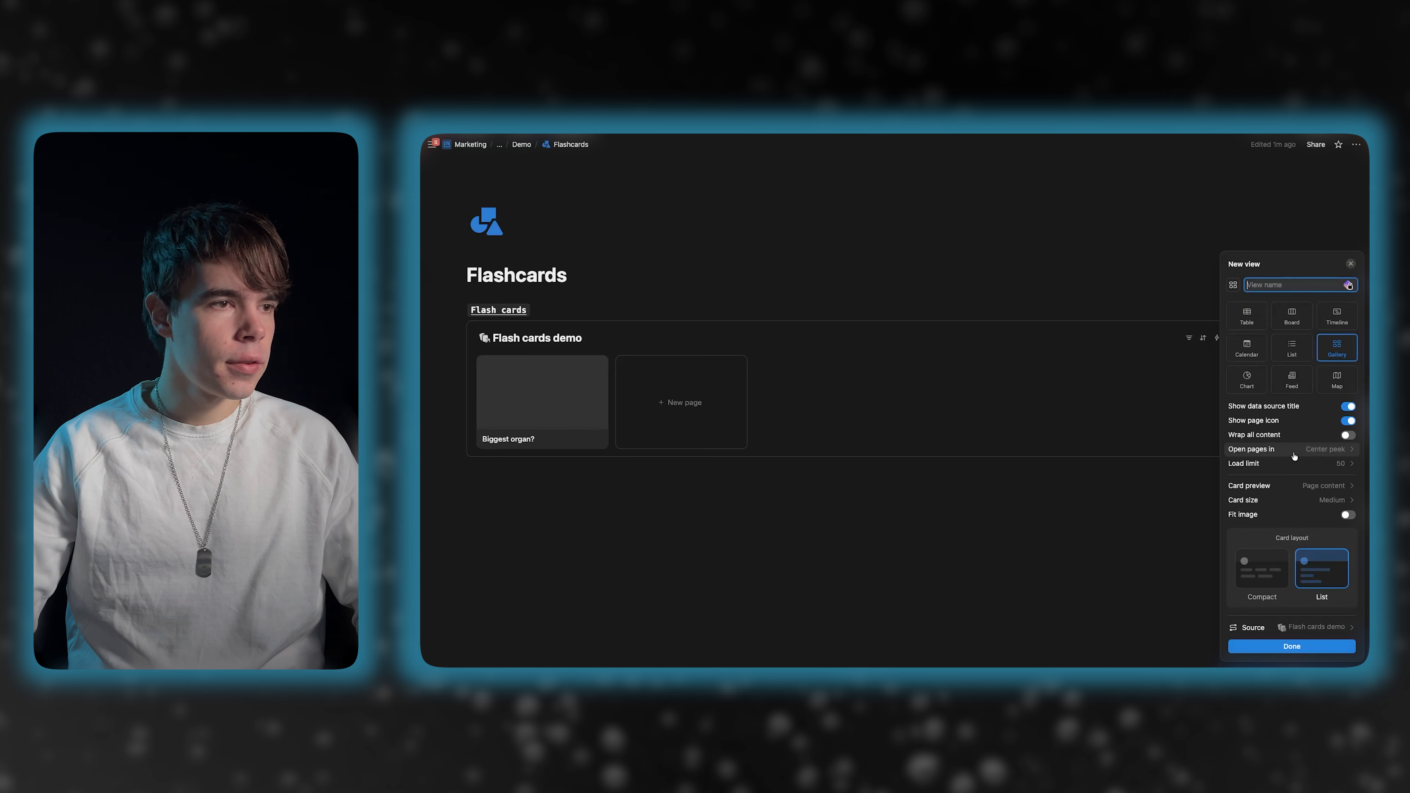
{"action": "left_click", "coordinate": [1348, 407]}
{"action": "left_click", "coordinate": [1347, 407]}
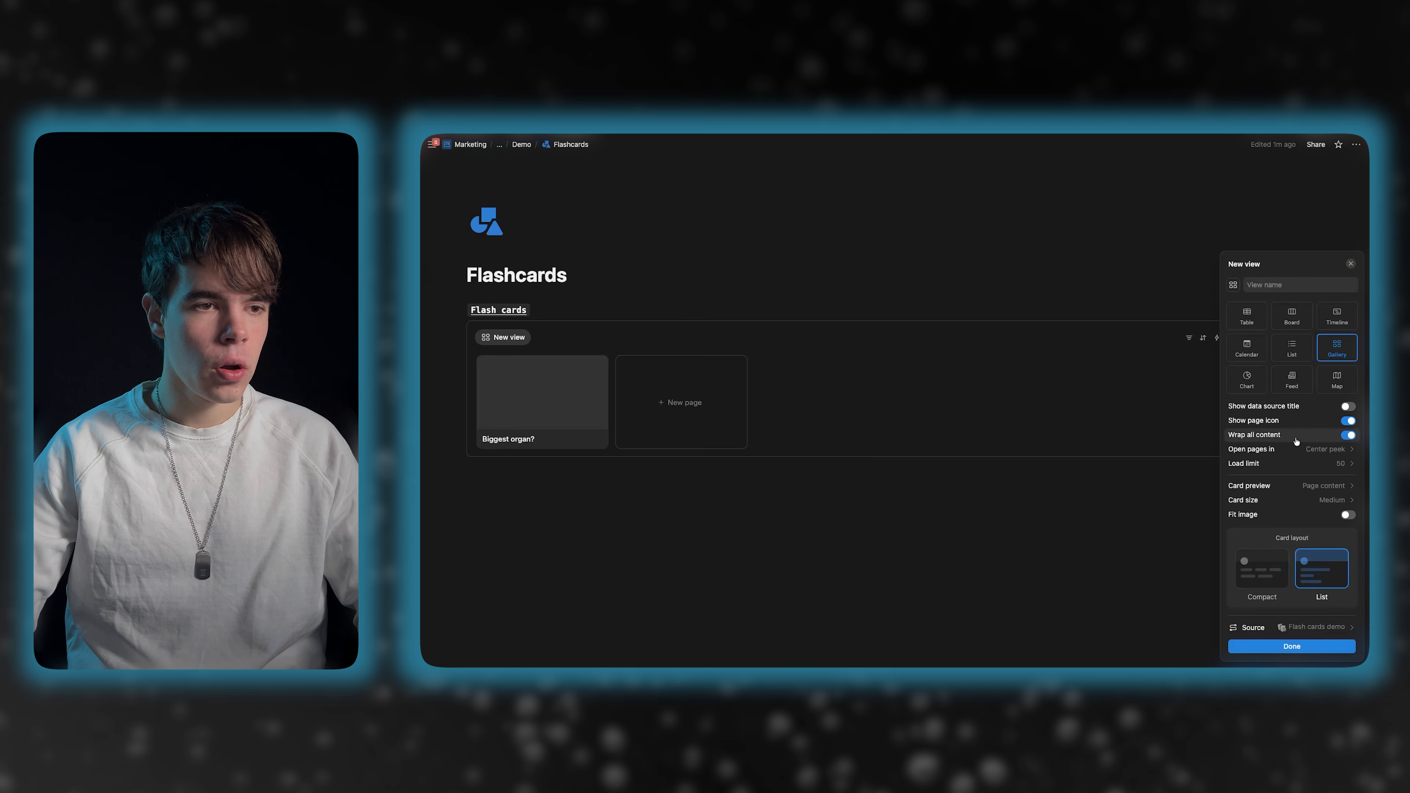
{"action": "left_click", "coordinate": [1296, 450]}
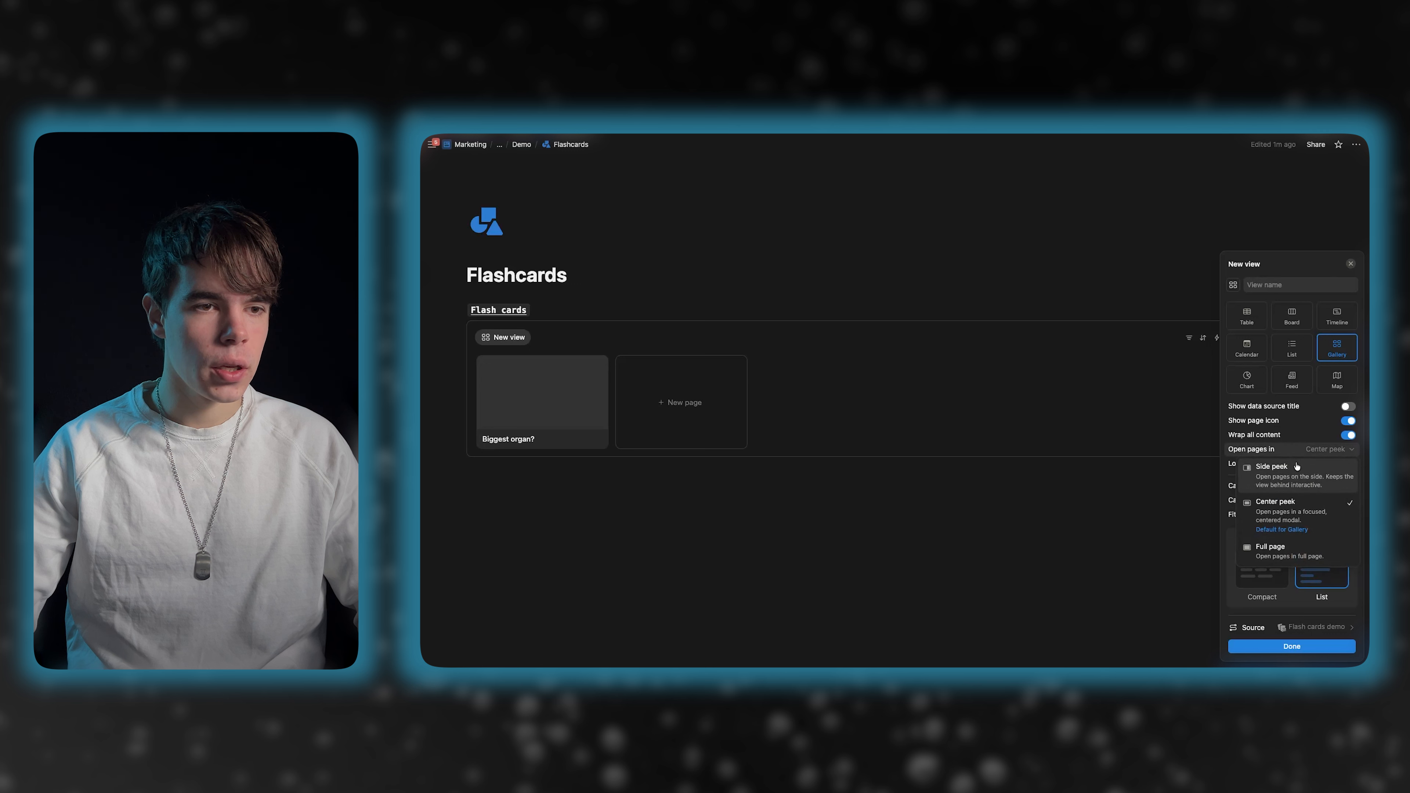
{"action": "left_click", "coordinate": [1297, 466]}
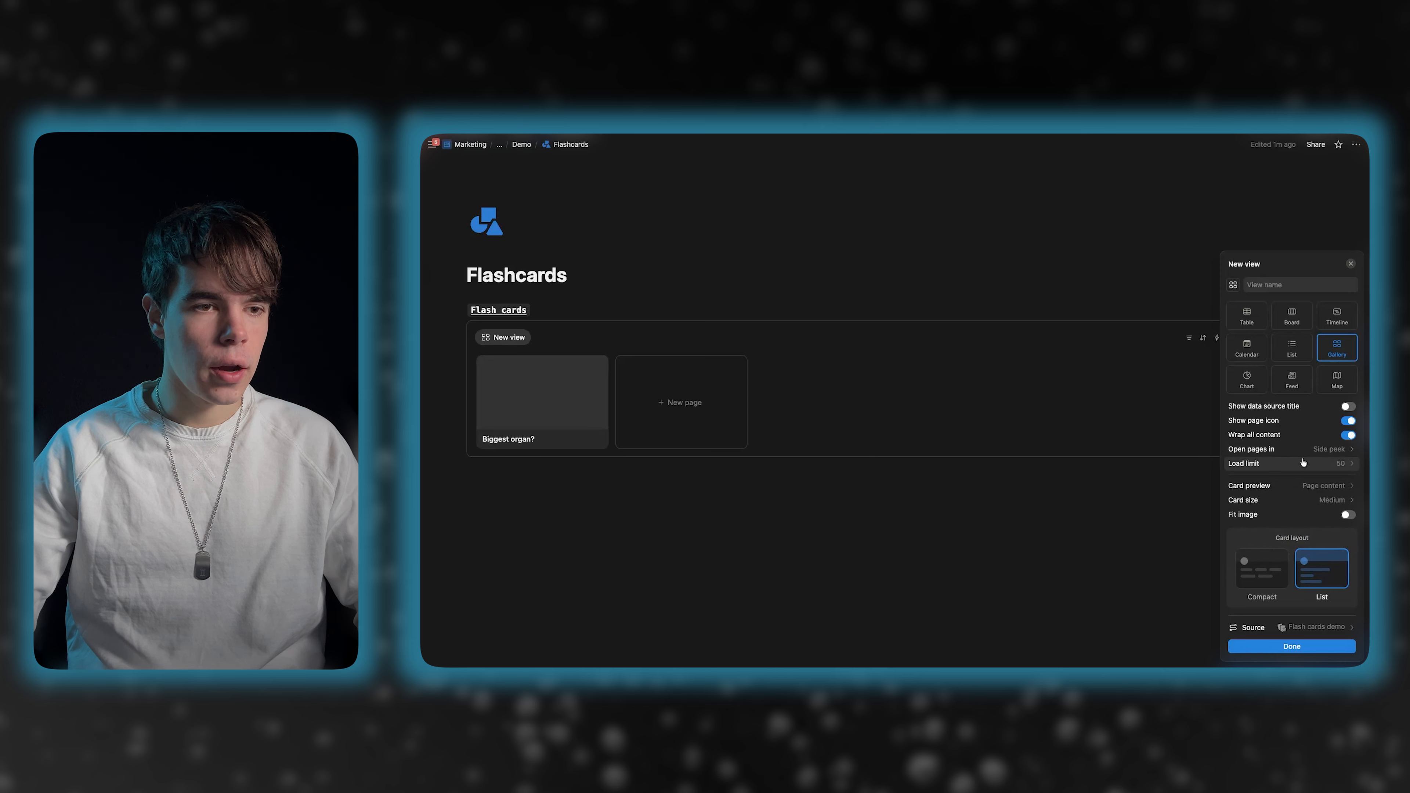
- Set the gallery's card preview to None and card size to Small, and finish creating the view
{"action": "left_click", "coordinate": [1310, 486]}
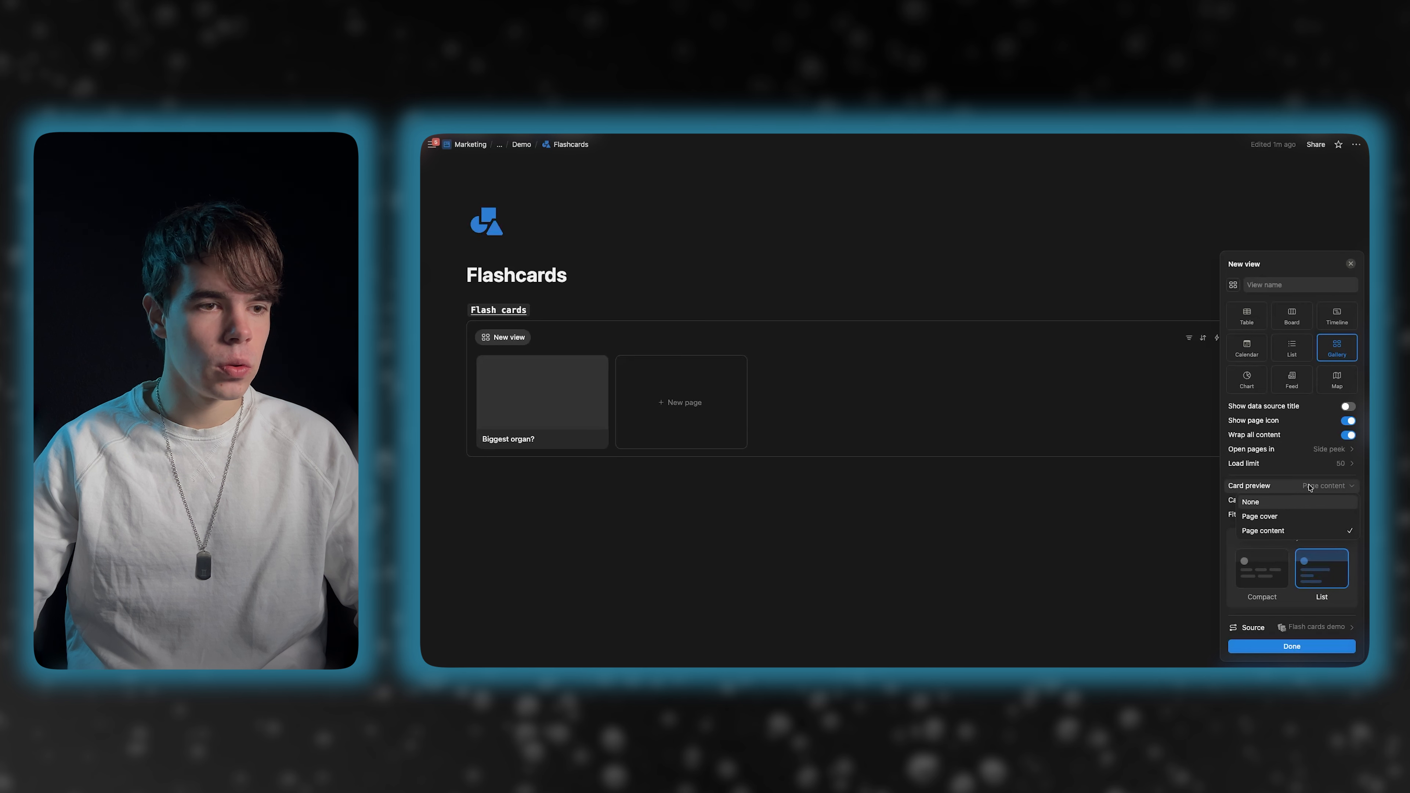
{"action": "left_click", "coordinate": [1297, 503]}
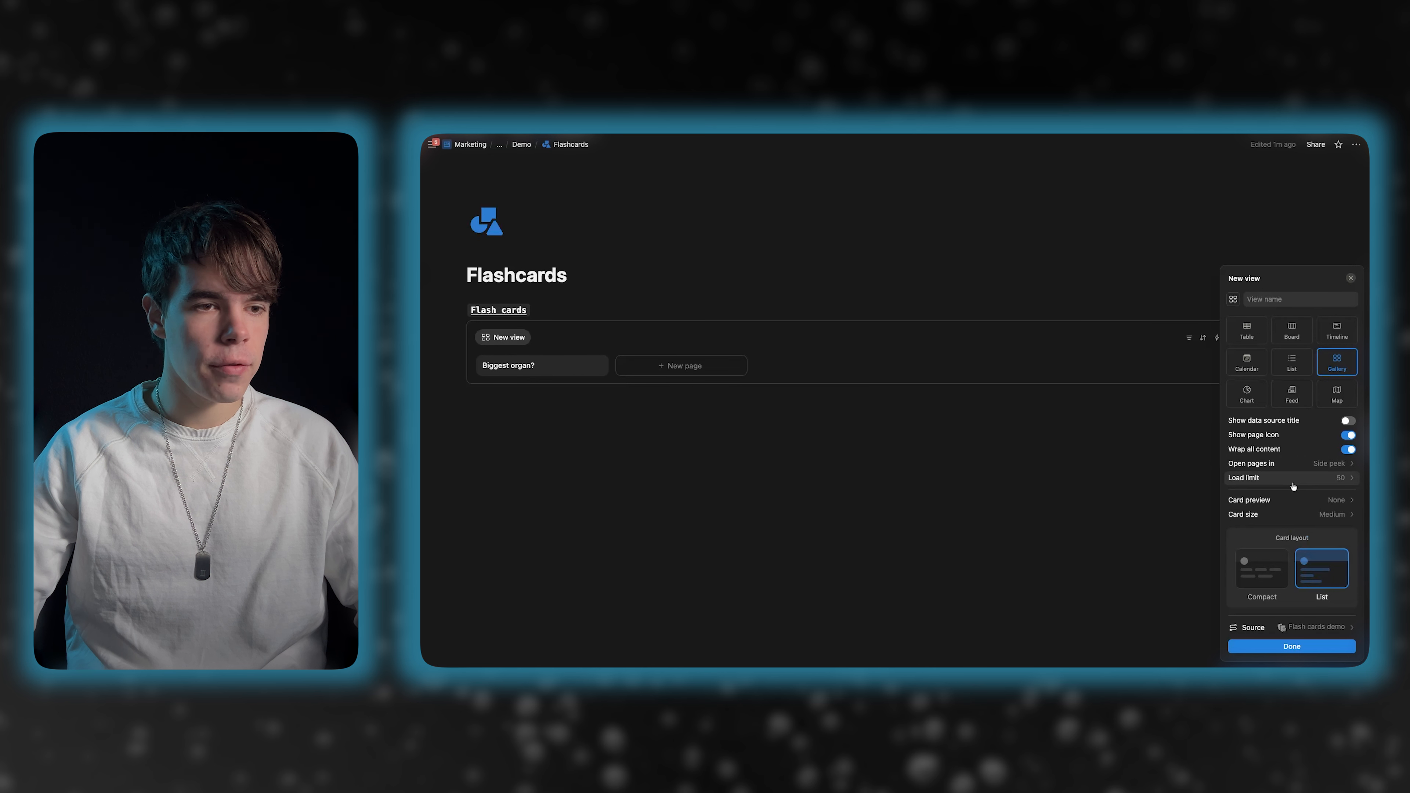
{"action": "left_click", "coordinate": [1297, 513]}
{"action": "left_click", "coordinate": [1282, 531]}
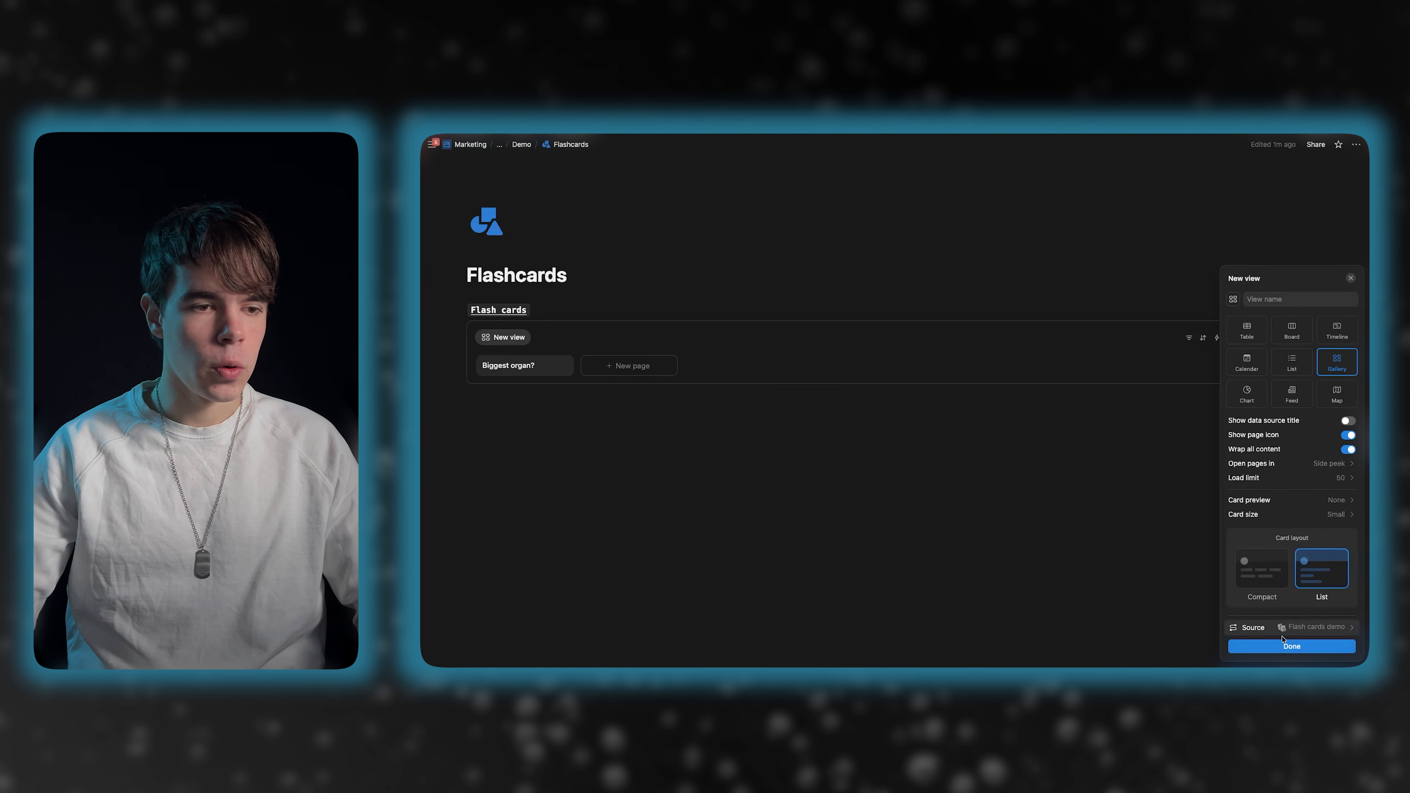
{"action": "left_click", "coordinate": [1276, 646]}
- Name the gallery view "Active" and filter it to cards with the Archive checkbox unchecked, saved for everyone
{"action": "left_click_drag", "start_coordinate": [1271, 378], "coordinate": [1242, 380]}
{"action": "type", "text": "Active"}
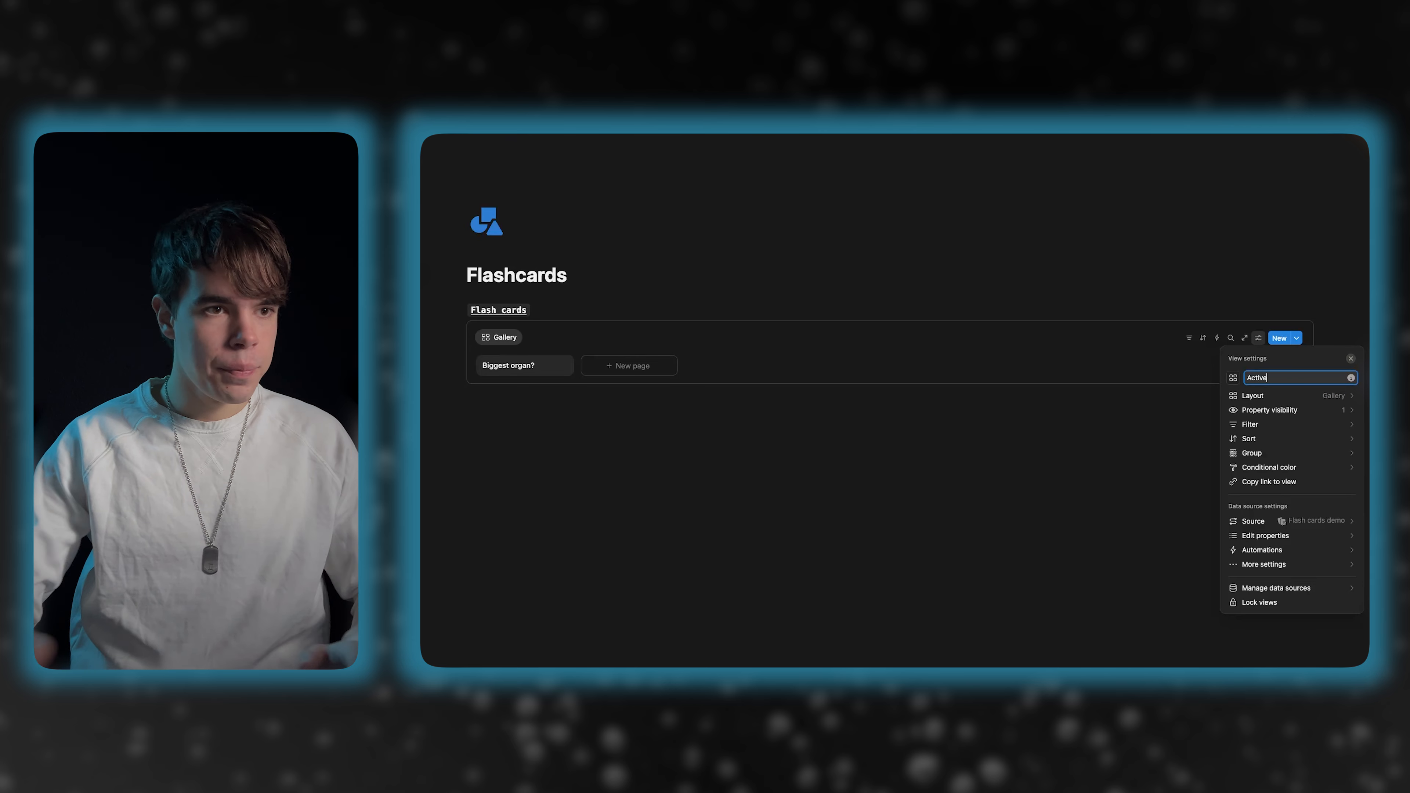
{"action": "left_click", "coordinate": [1263, 424]}
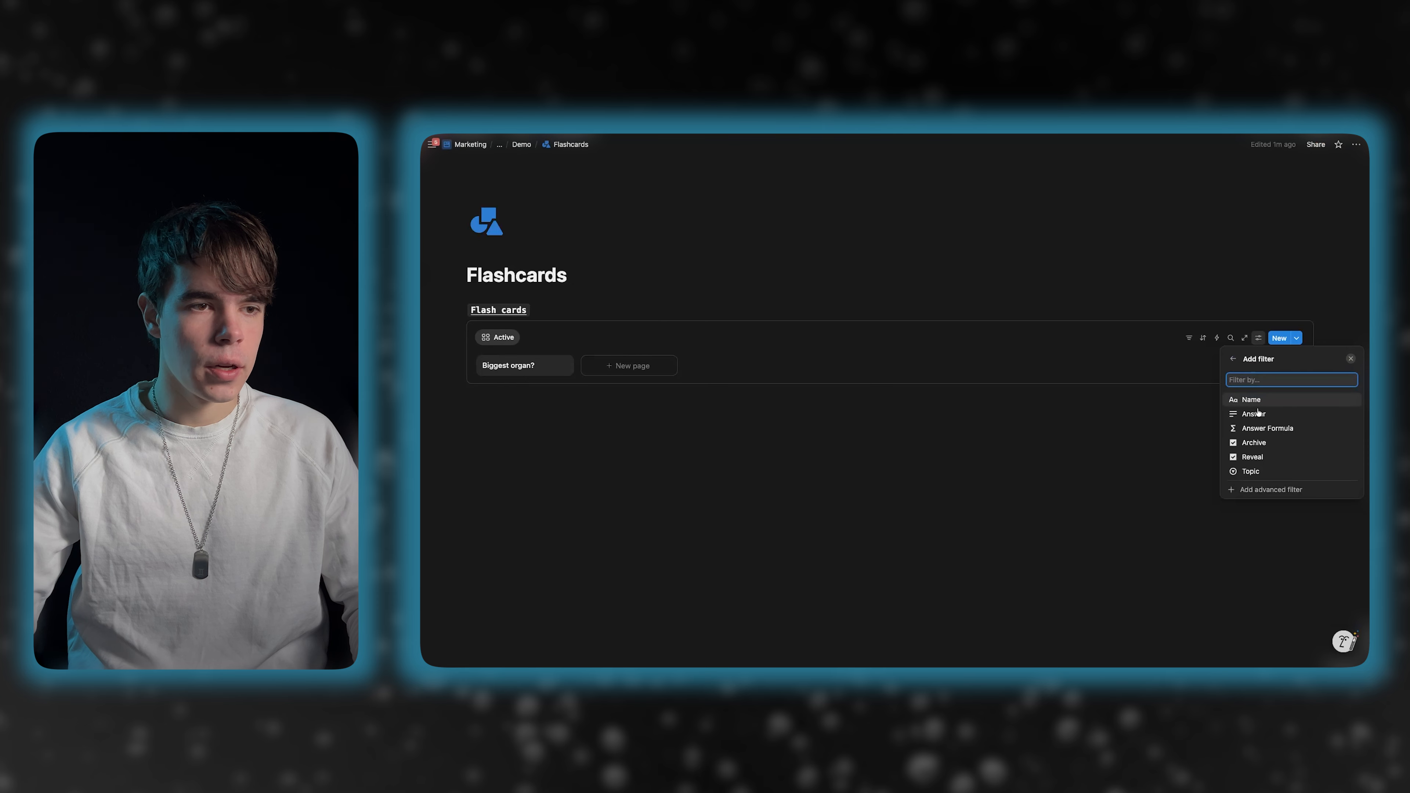
{"action": "left_click", "coordinate": [1254, 443]}
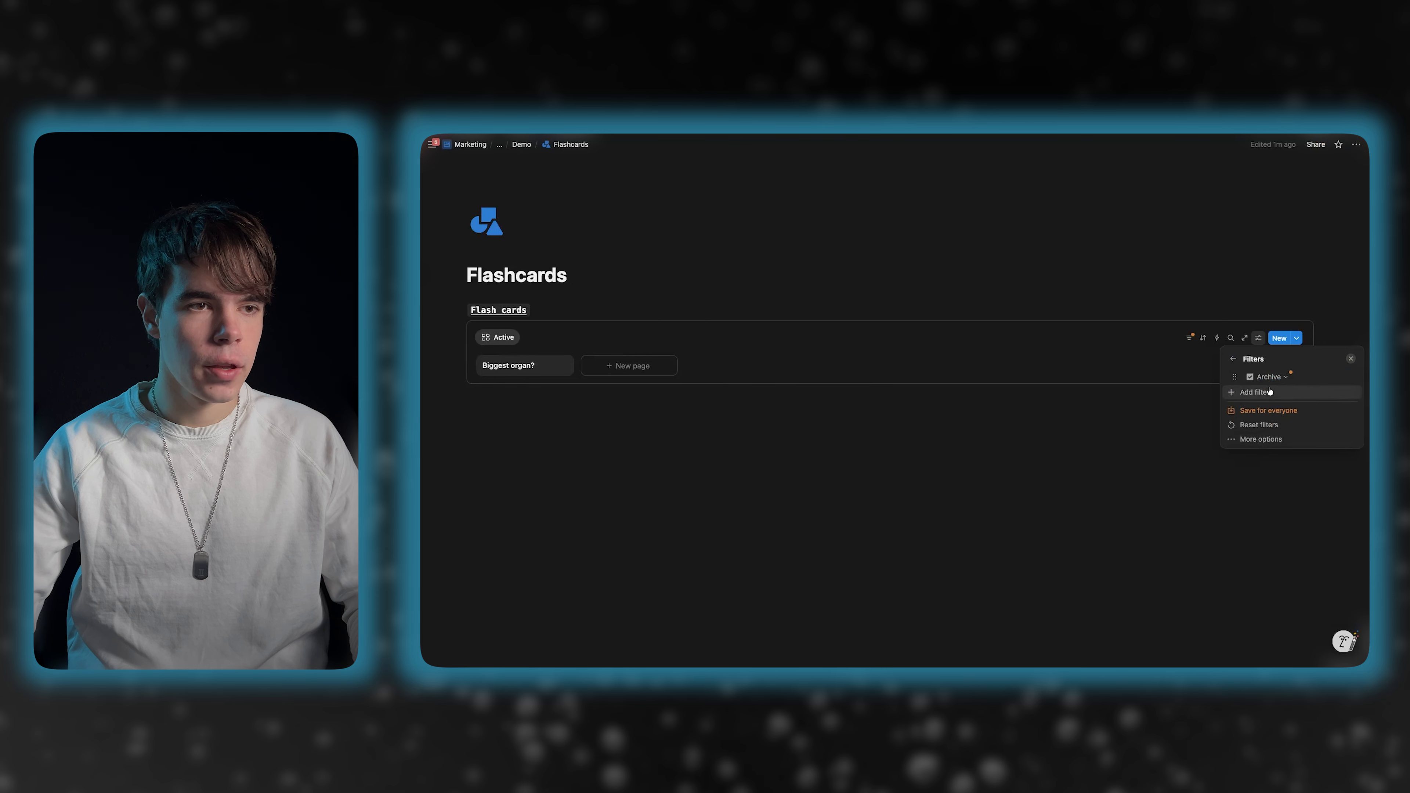
{"action": "left_click", "coordinate": [1276, 410]}
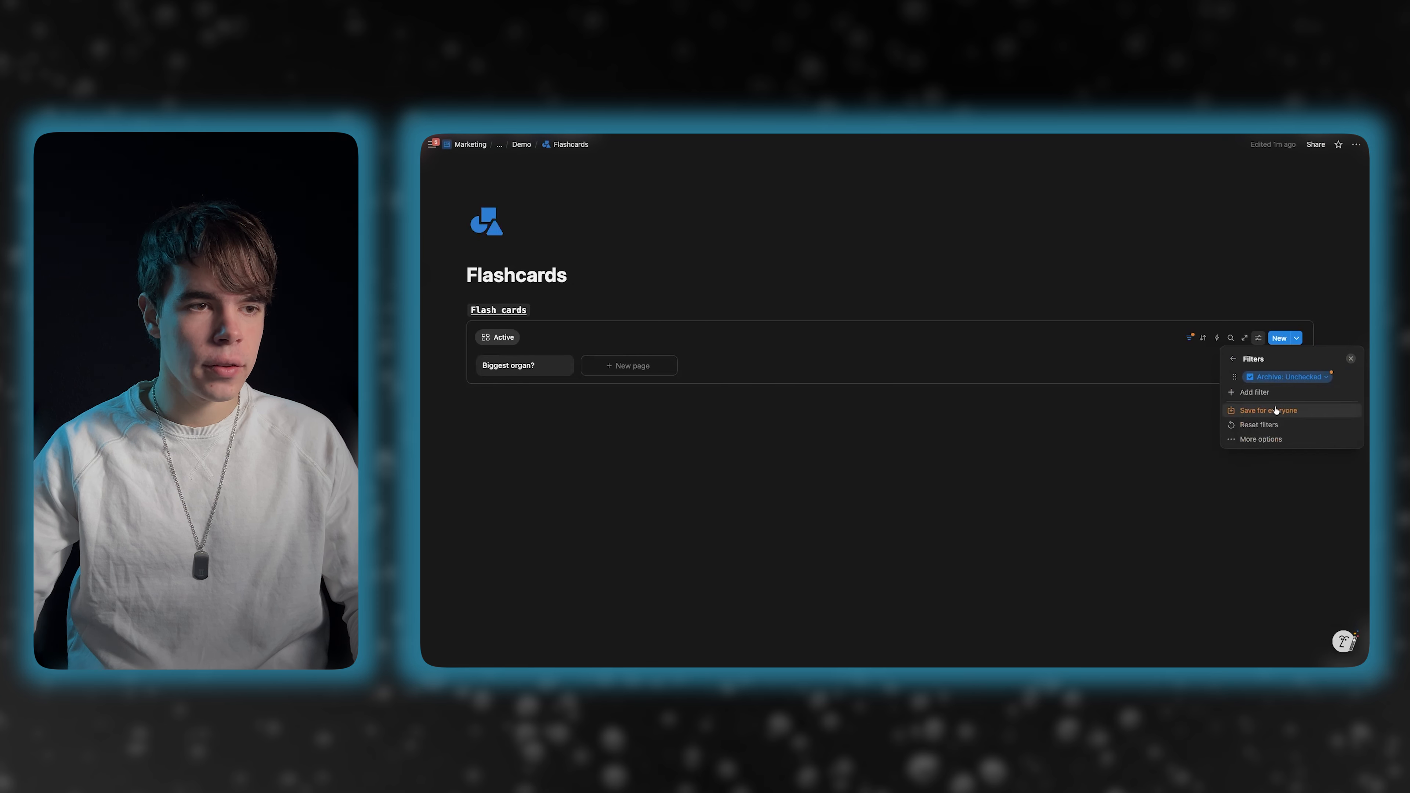
{"action": "left_click", "coordinate": [1275, 411]}
- Sort the Active view by Name in ascending order and save the sort for everyone
{"action": "left_click", "coordinate": [1267, 439]}
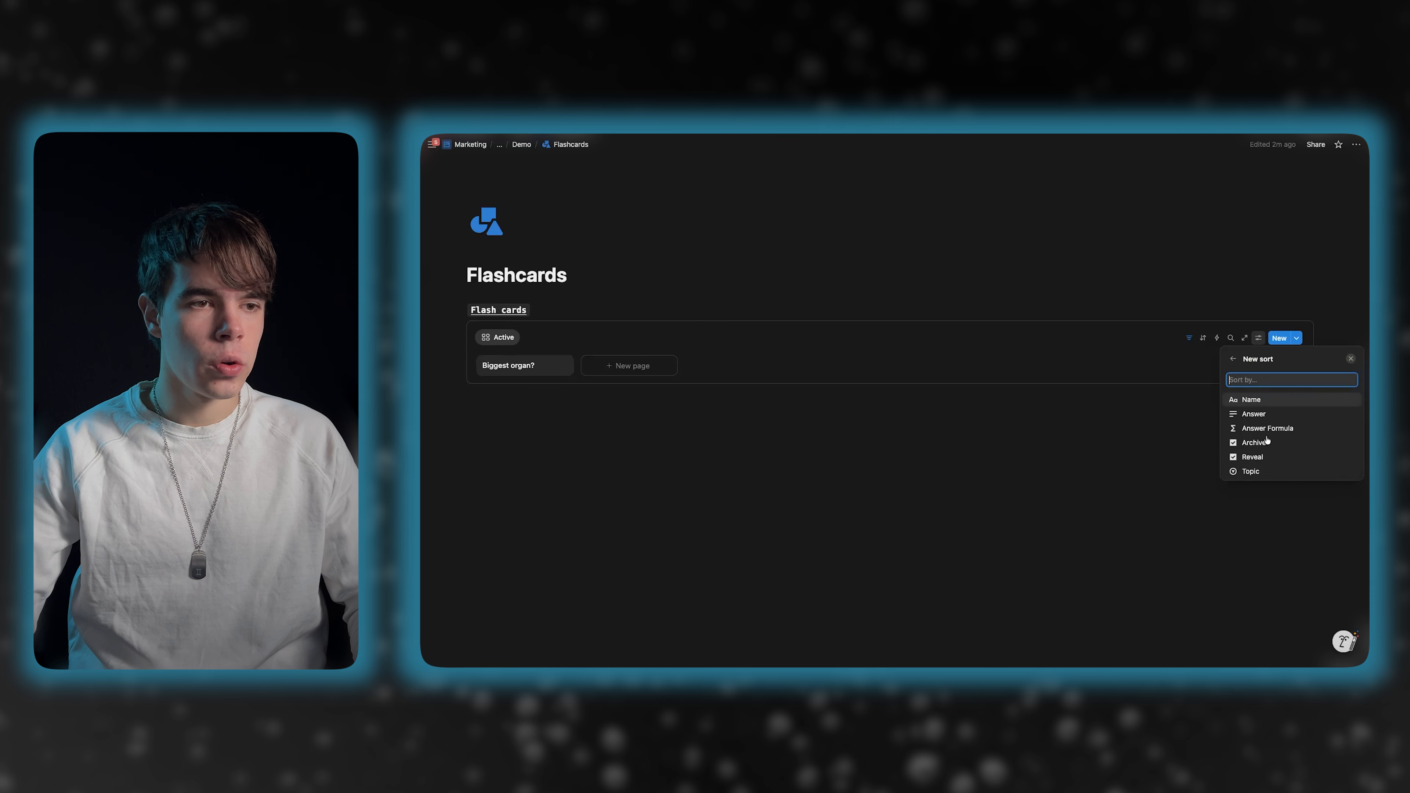
{"action": "left_click", "coordinate": [1252, 400]}
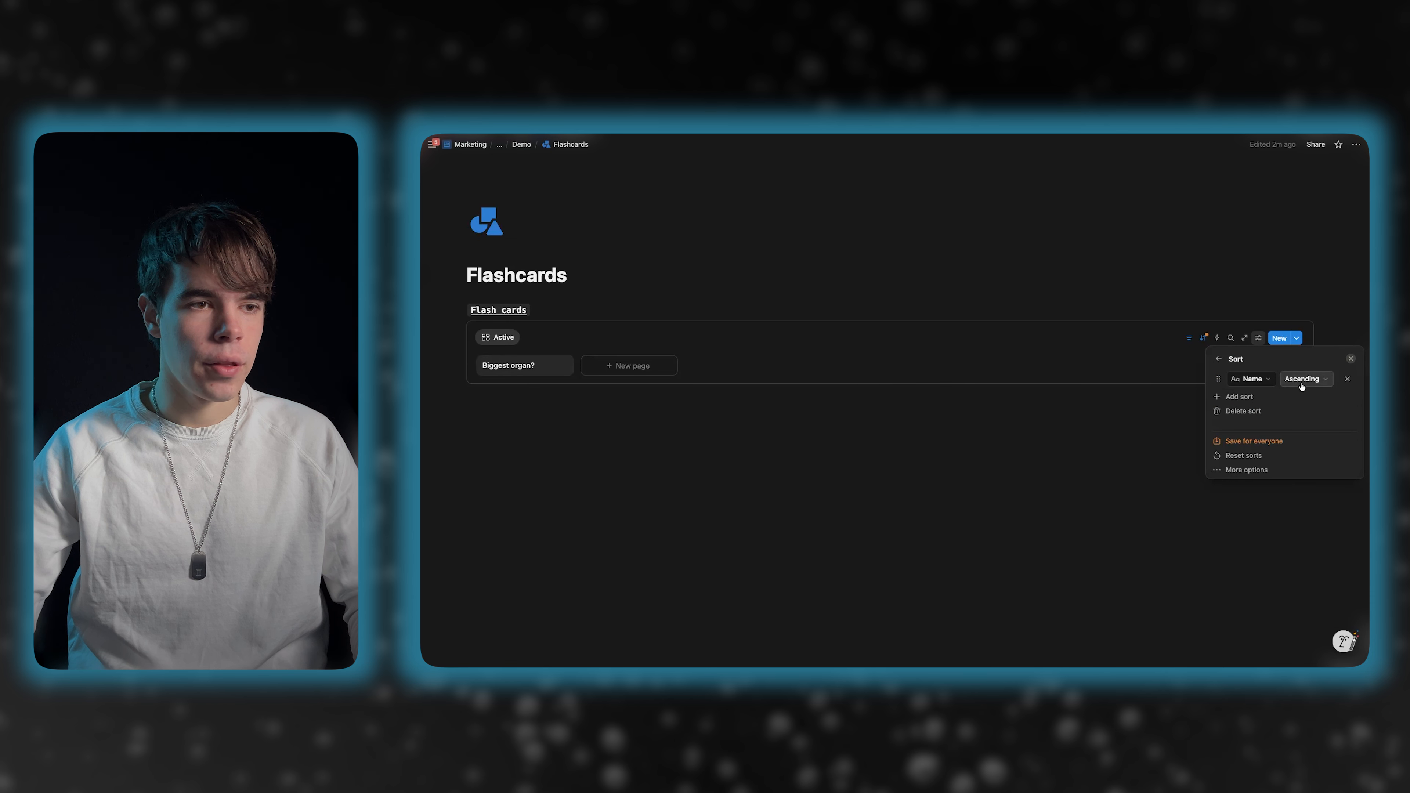
{"action": "left_click", "coordinate": [1256, 441]}
{"action": "left_click", "coordinate": [1217, 361]}
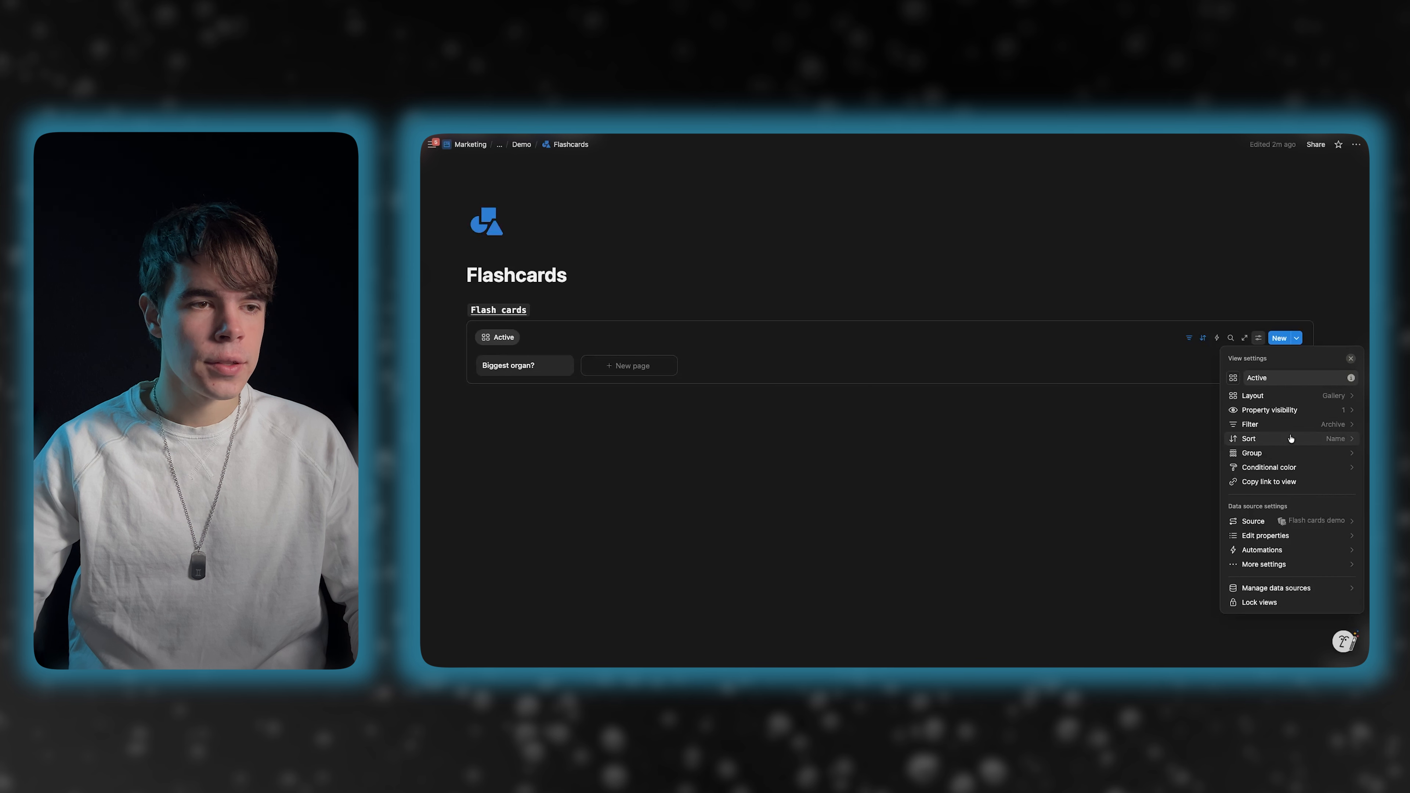
- Group the Active view's cards by Topic
{"action": "left_click", "coordinate": [1264, 453]}
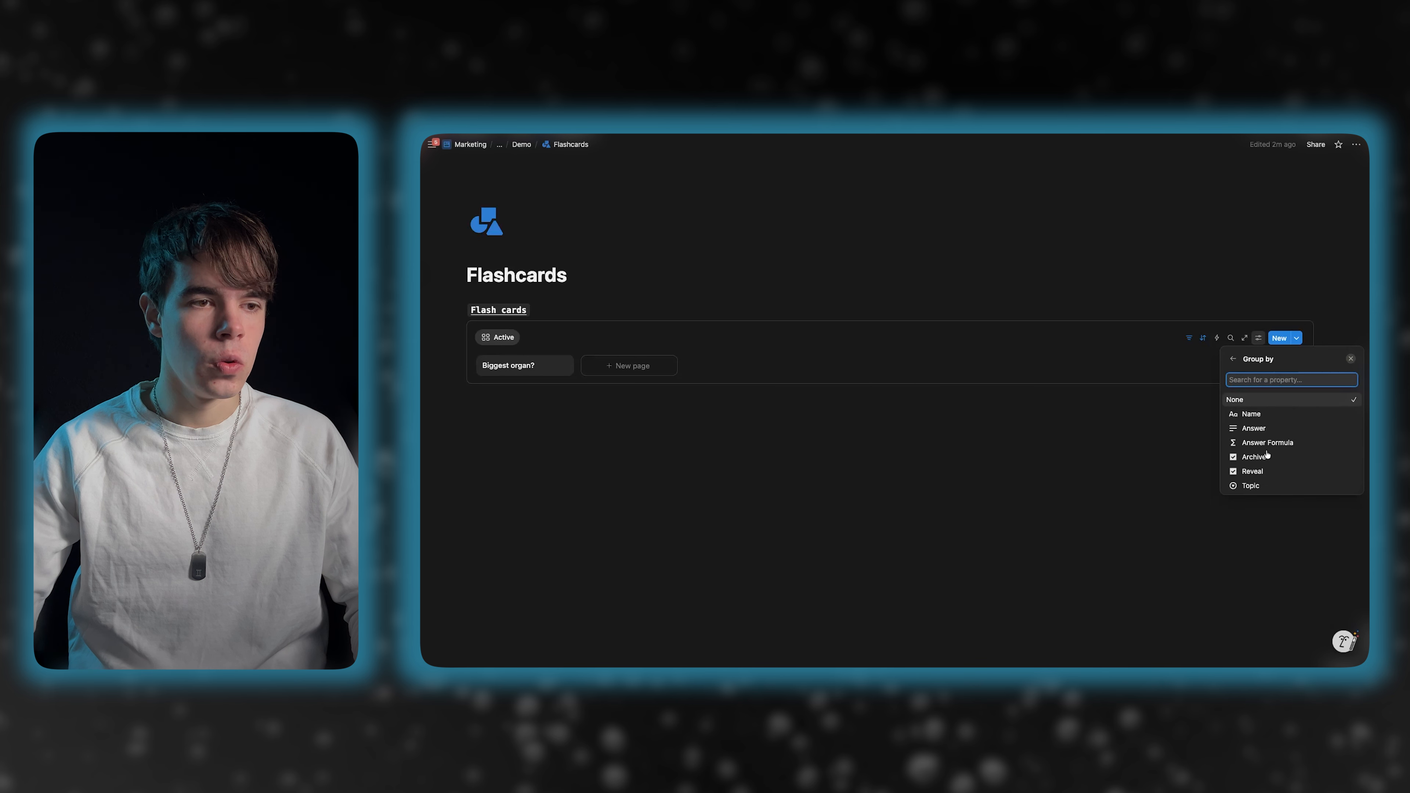
{"action": "left_click", "coordinate": [1271, 485]}
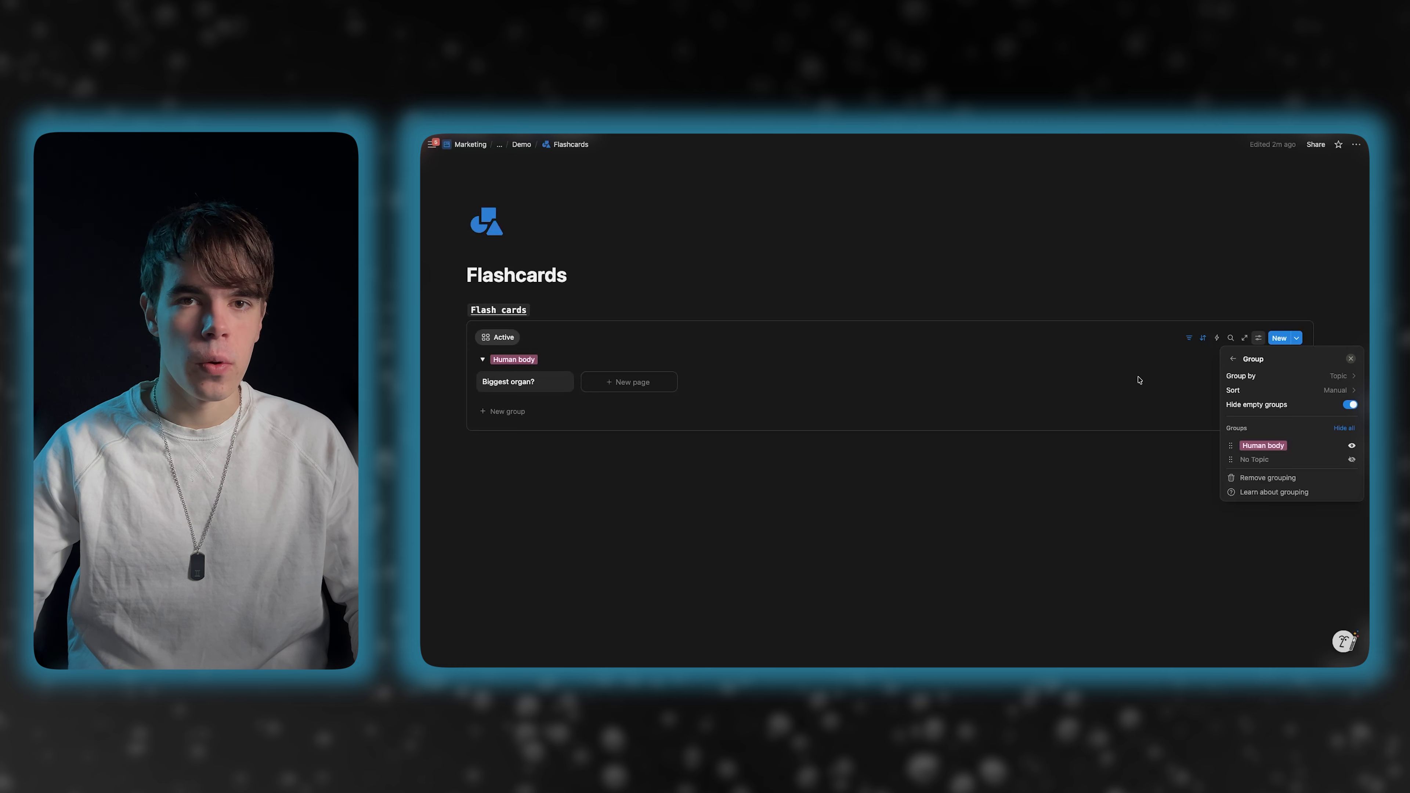
{"action": "left_click", "coordinate": [1233, 358]}
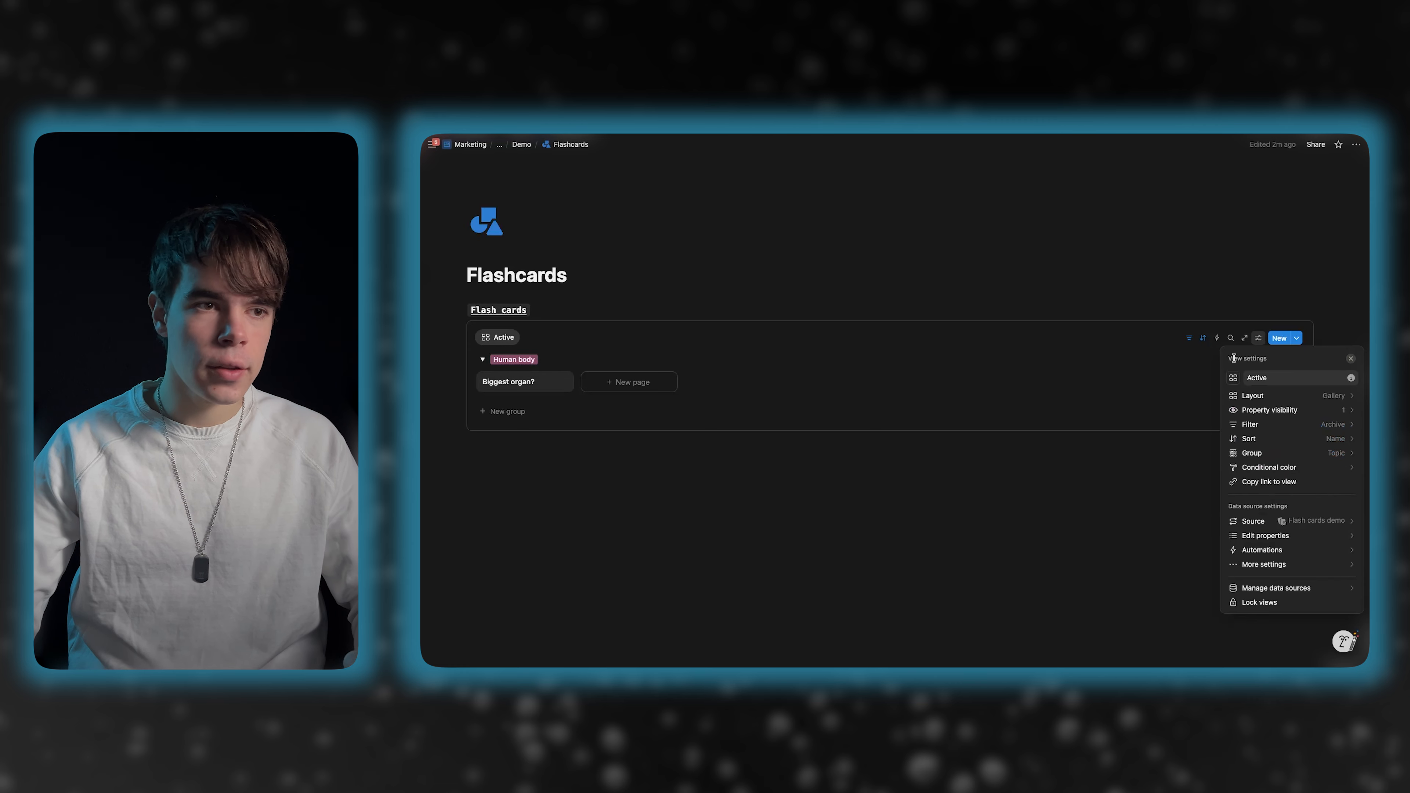
- Show the Topic, Archive button, Reveal/Hide button and Answer Formula properties on the Active view's cards
{"action": "left_click", "coordinate": [1265, 410]}
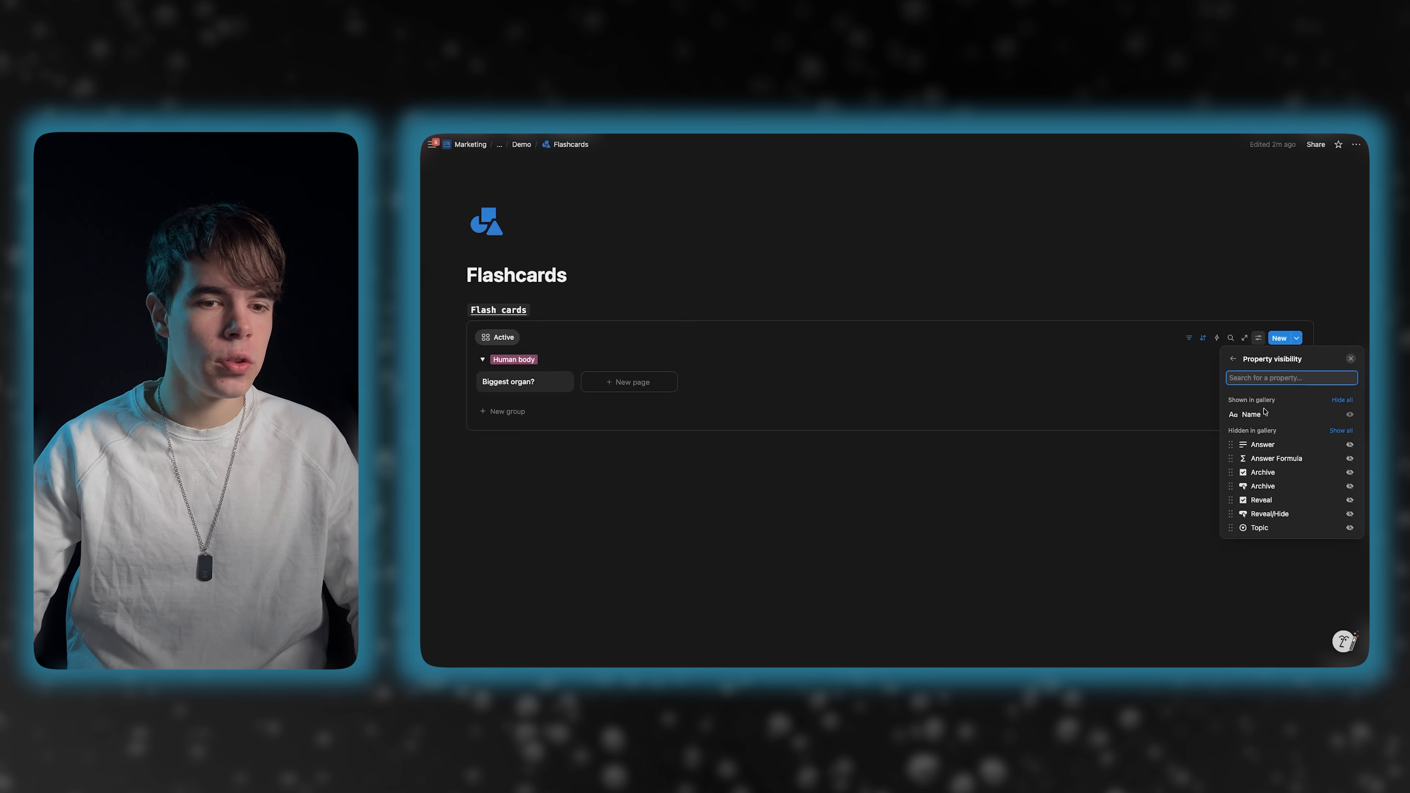
{"action": "left_click", "coordinate": [1349, 528]}
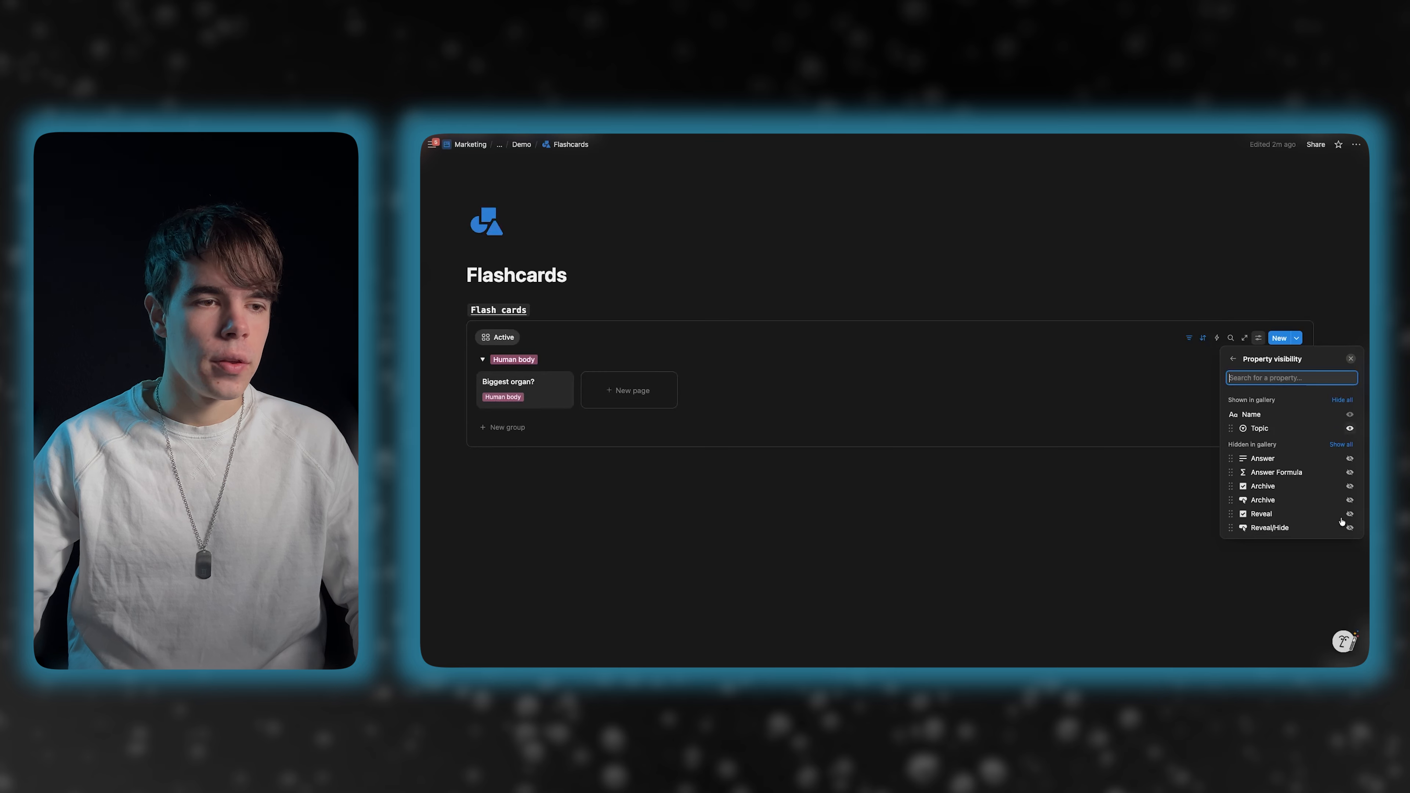
{"action": "left_click", "coordinate": [1350, 501]}
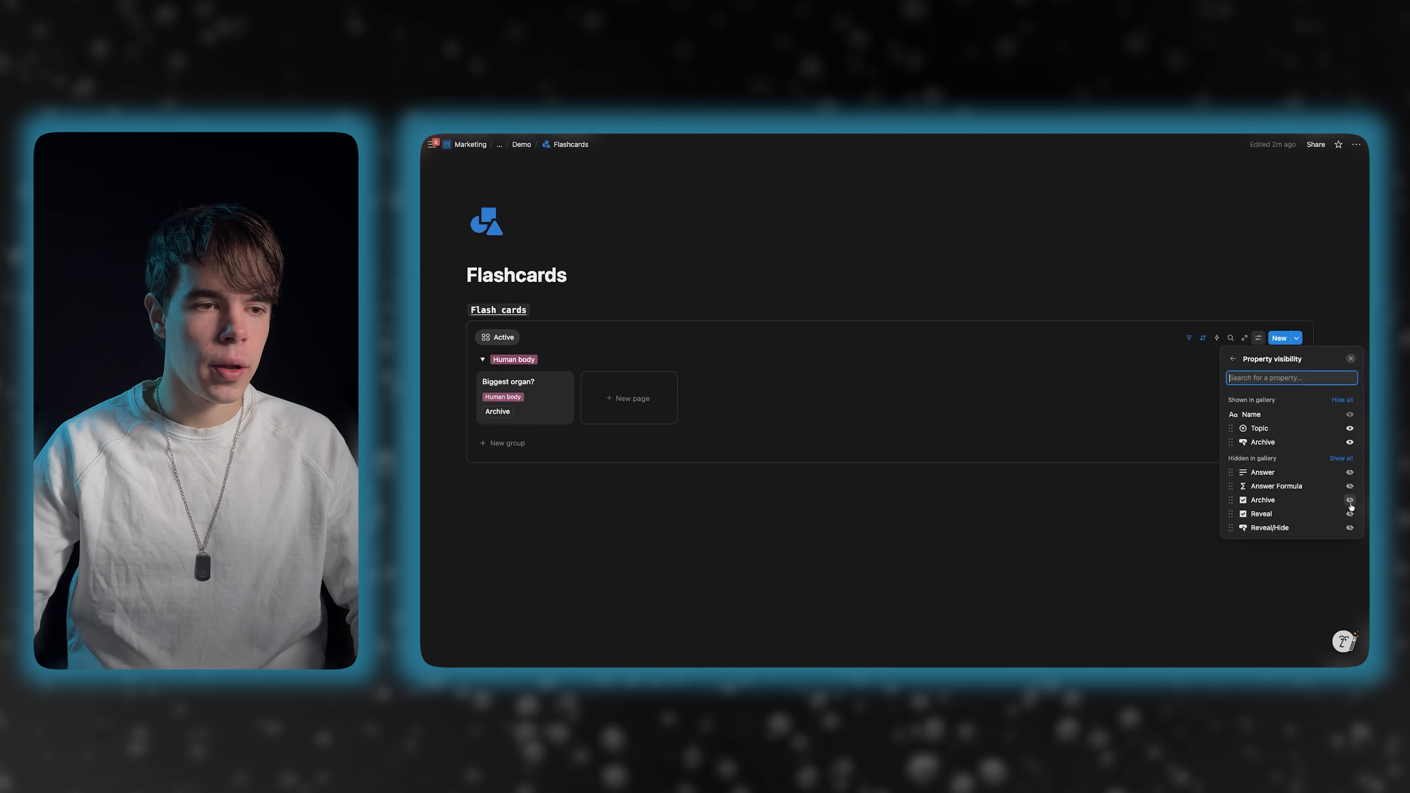
{"action": "left_click", "coordinate": [1350, 528]}
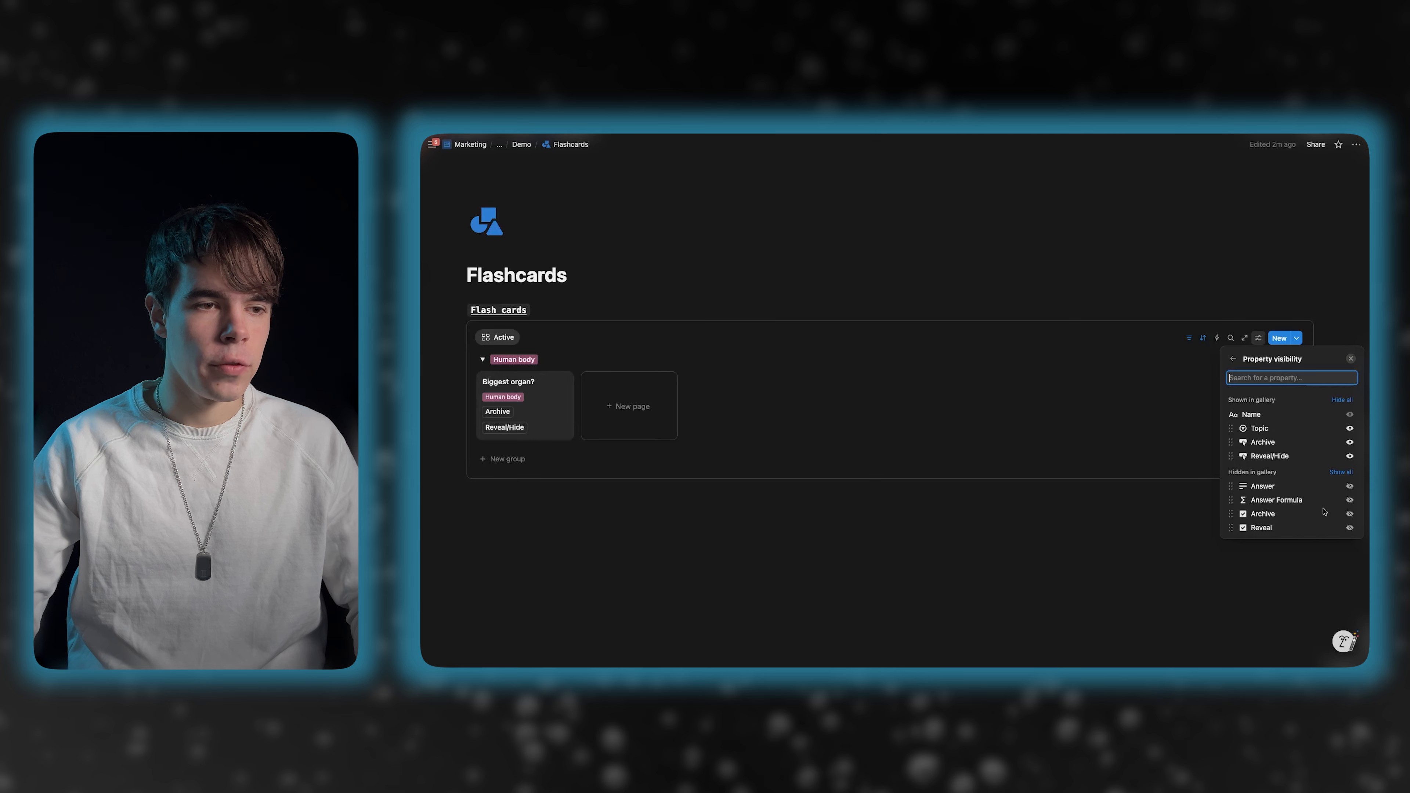
{"action": "left_click", "coordinate": [1350, 500]}
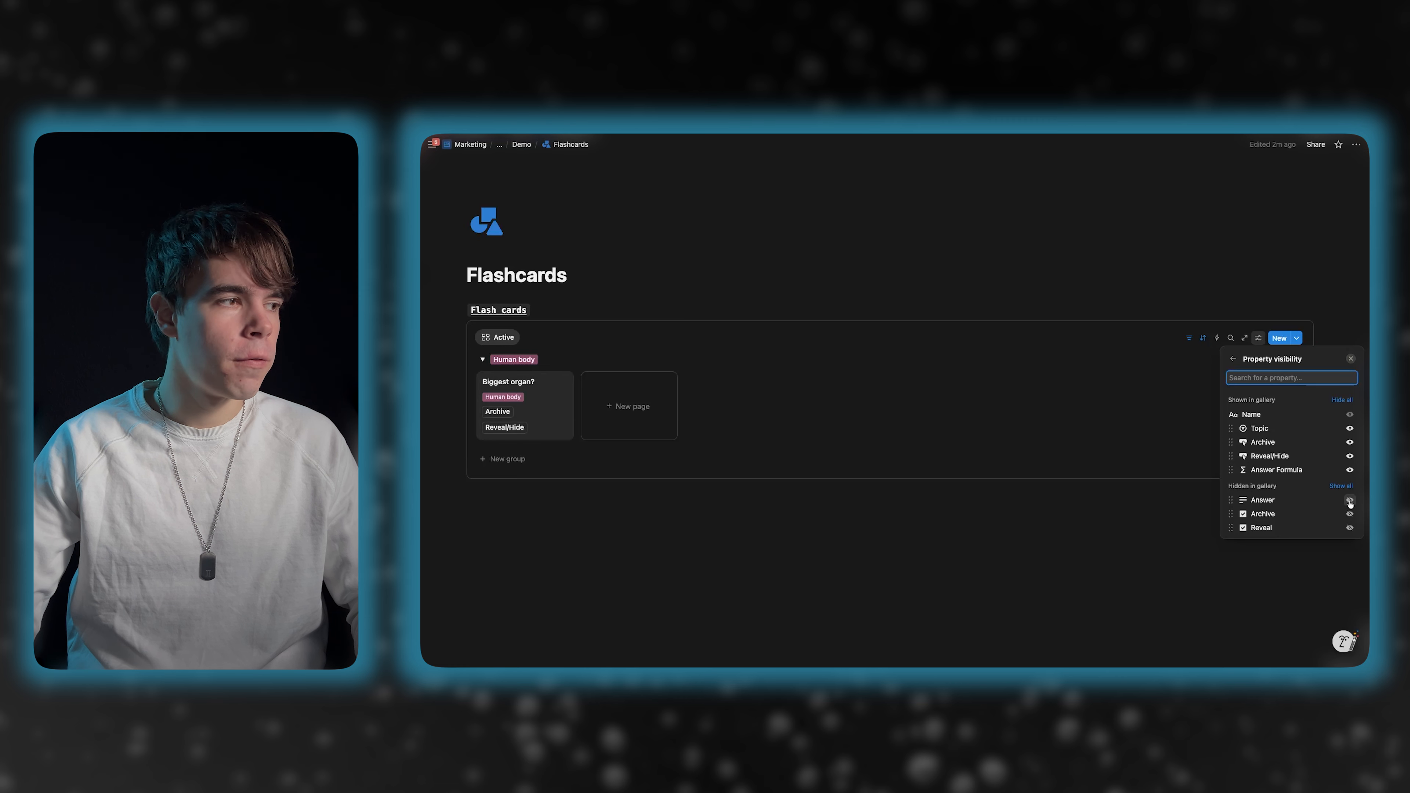
{"action": "left_click", "coordinate": [1350, 358]}
- Duplicate the Active view and name the copy "Archived"
{"action": "left_click", "coordinate": [500, 337]}
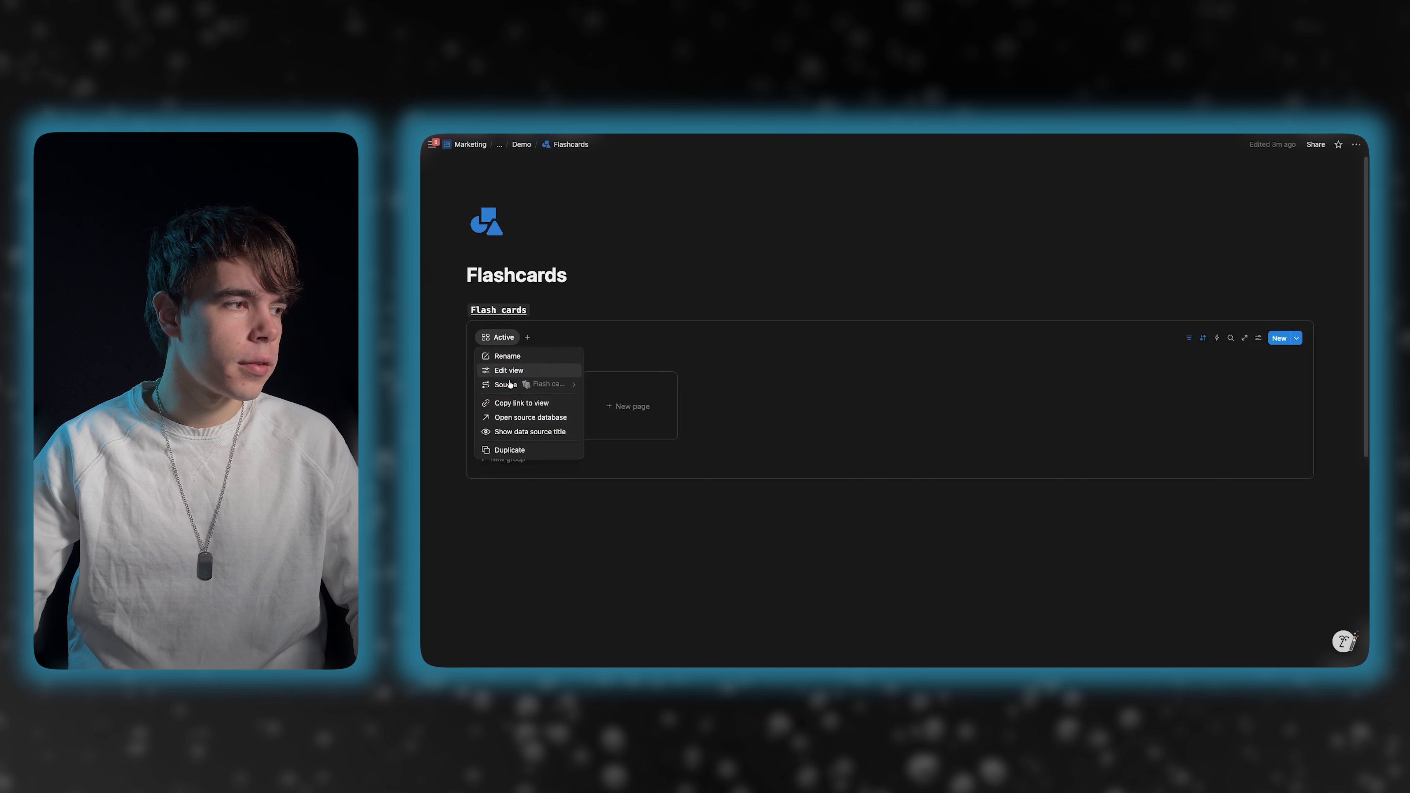
{"action": "left_click", "coordinate": [510, 448]}
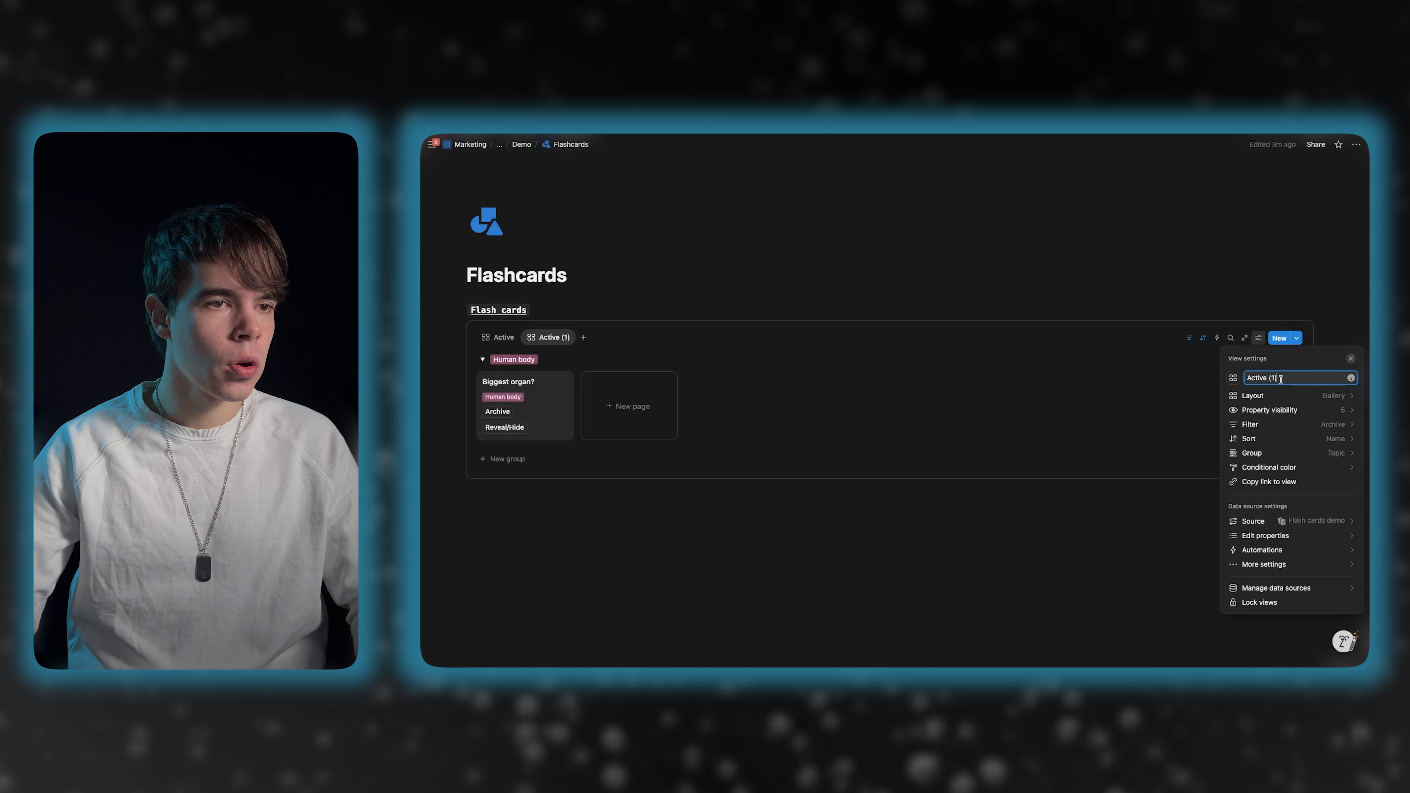
{"action": "type", "text": "Archived"}
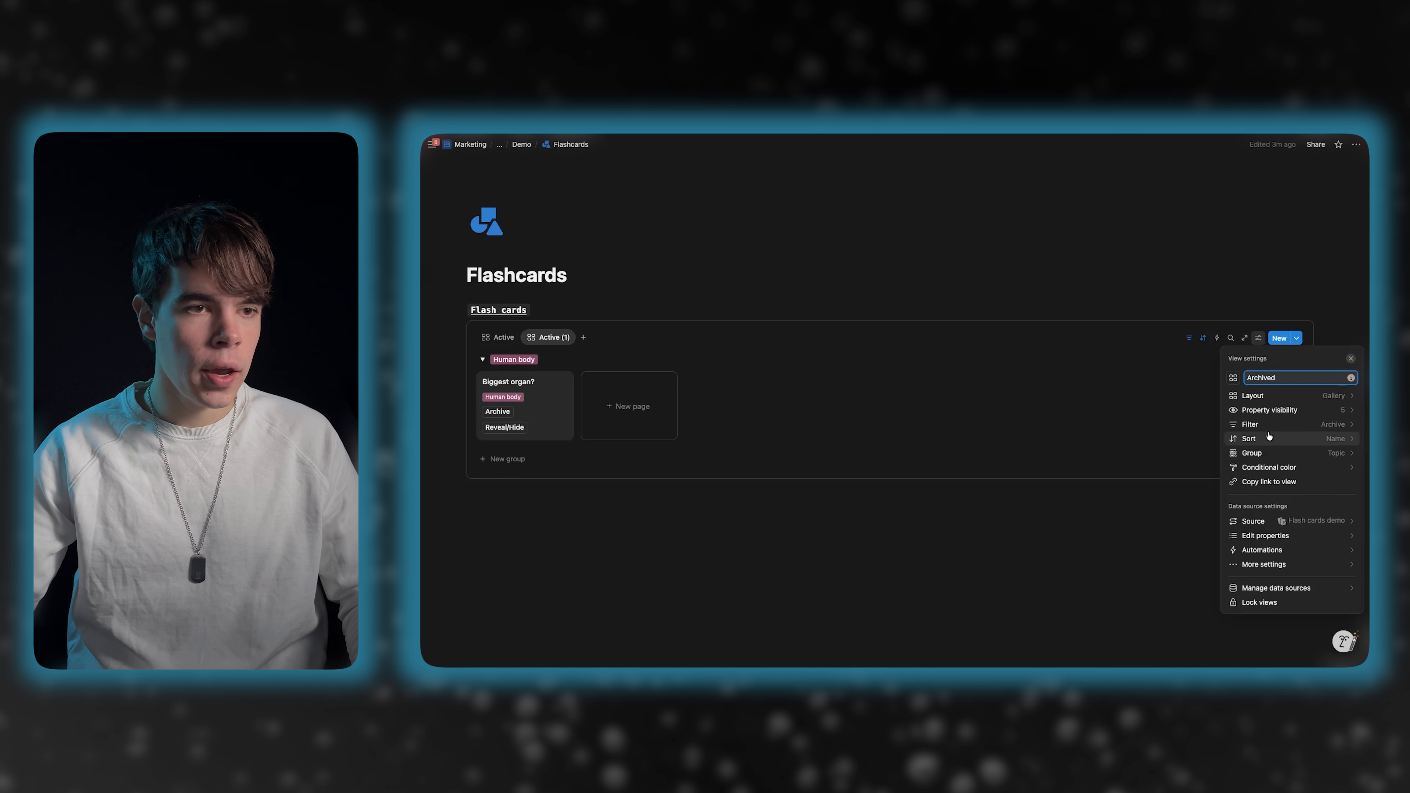
- Change the Archived view's filter to Archive is Checked and save it for everyone
{"action": "left_click", "coordinate": [1248, 438]}
{"action": "left_click", "coordinate": [1219, 359]}
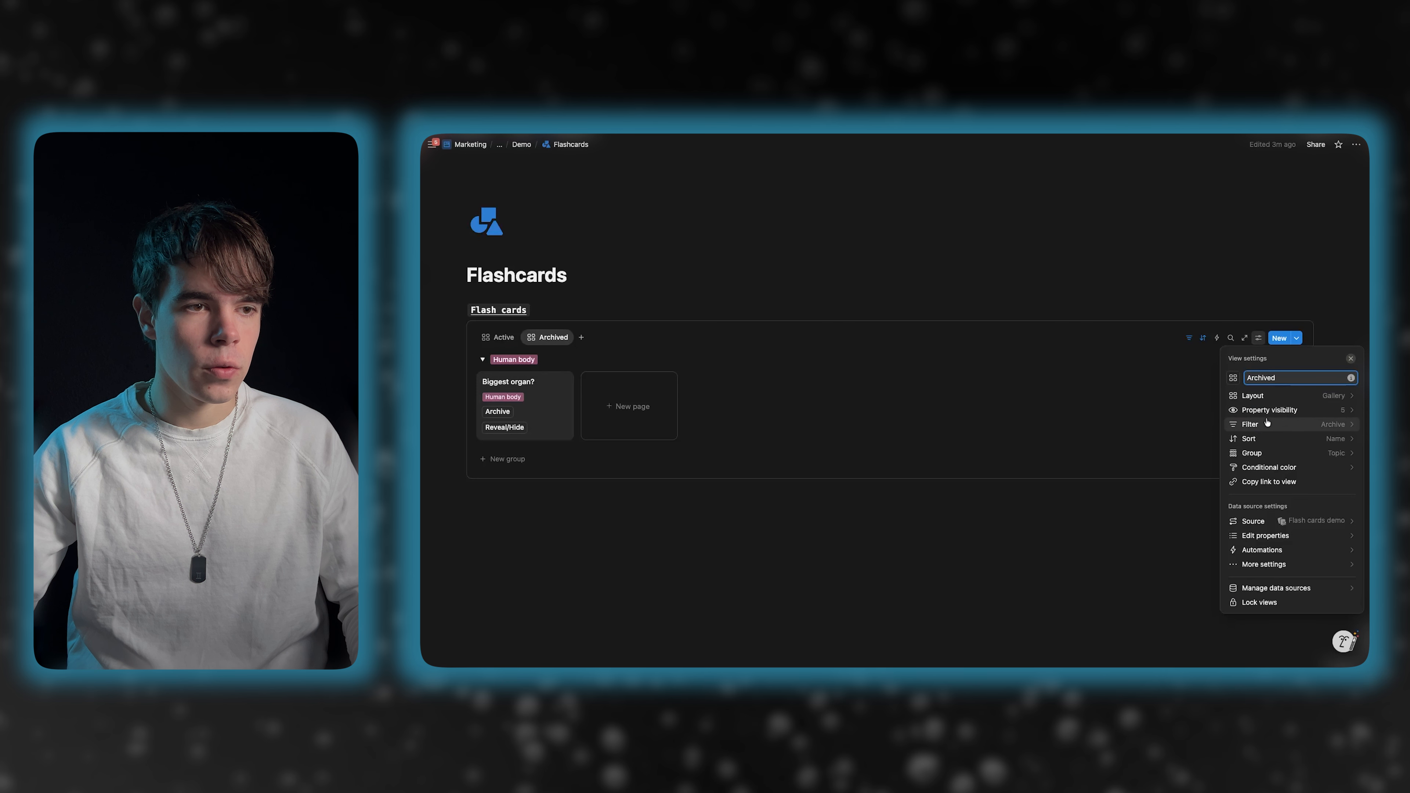
{"action": "left_click", "coordinate": [1266, 426]}
{"action": "left_click", "coordinate": [1288, 377]}
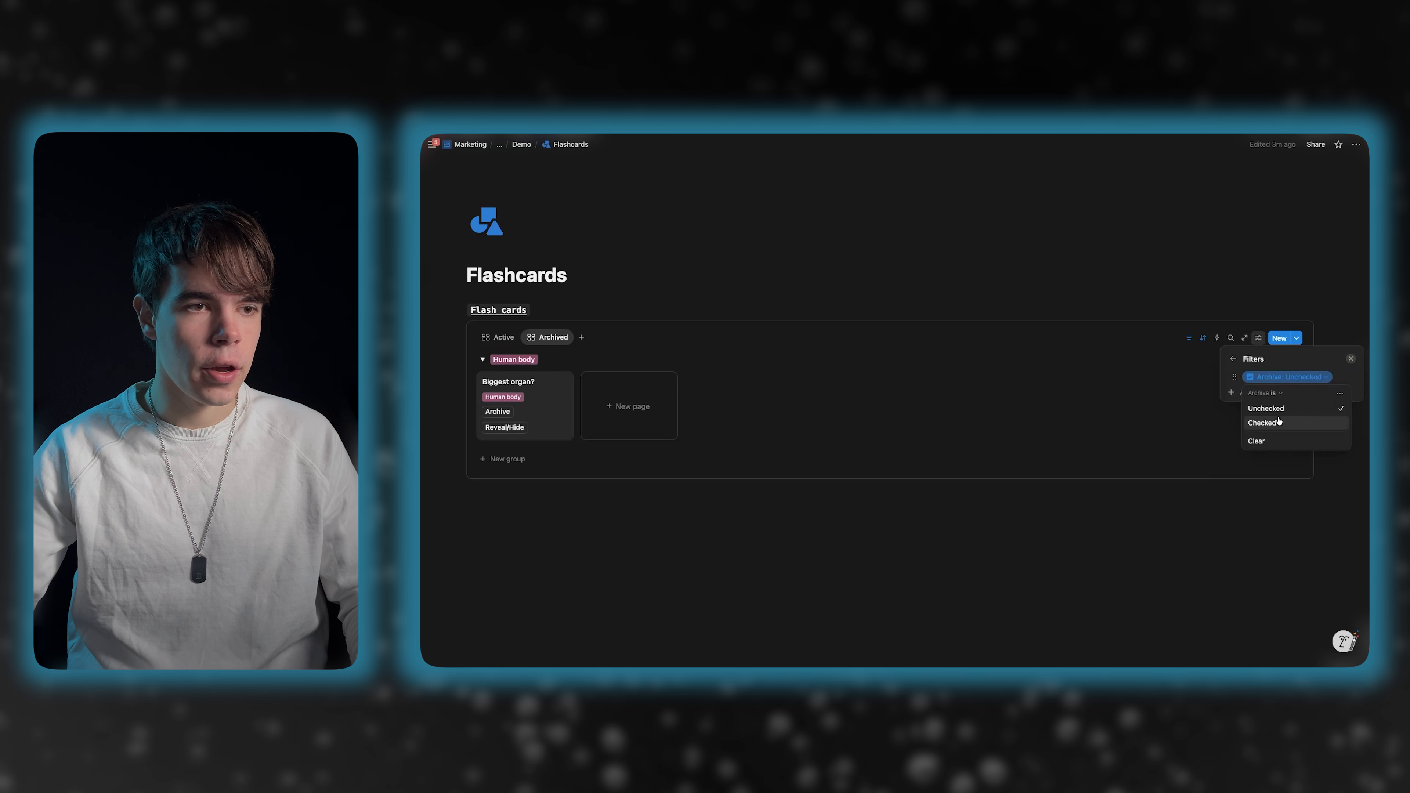
{"action": "left_click", "coordinate": [1279, 412]}
{"action": "left_click", "coordinate": [1282, 410]}
{"action": "key", "text": "Escape"}
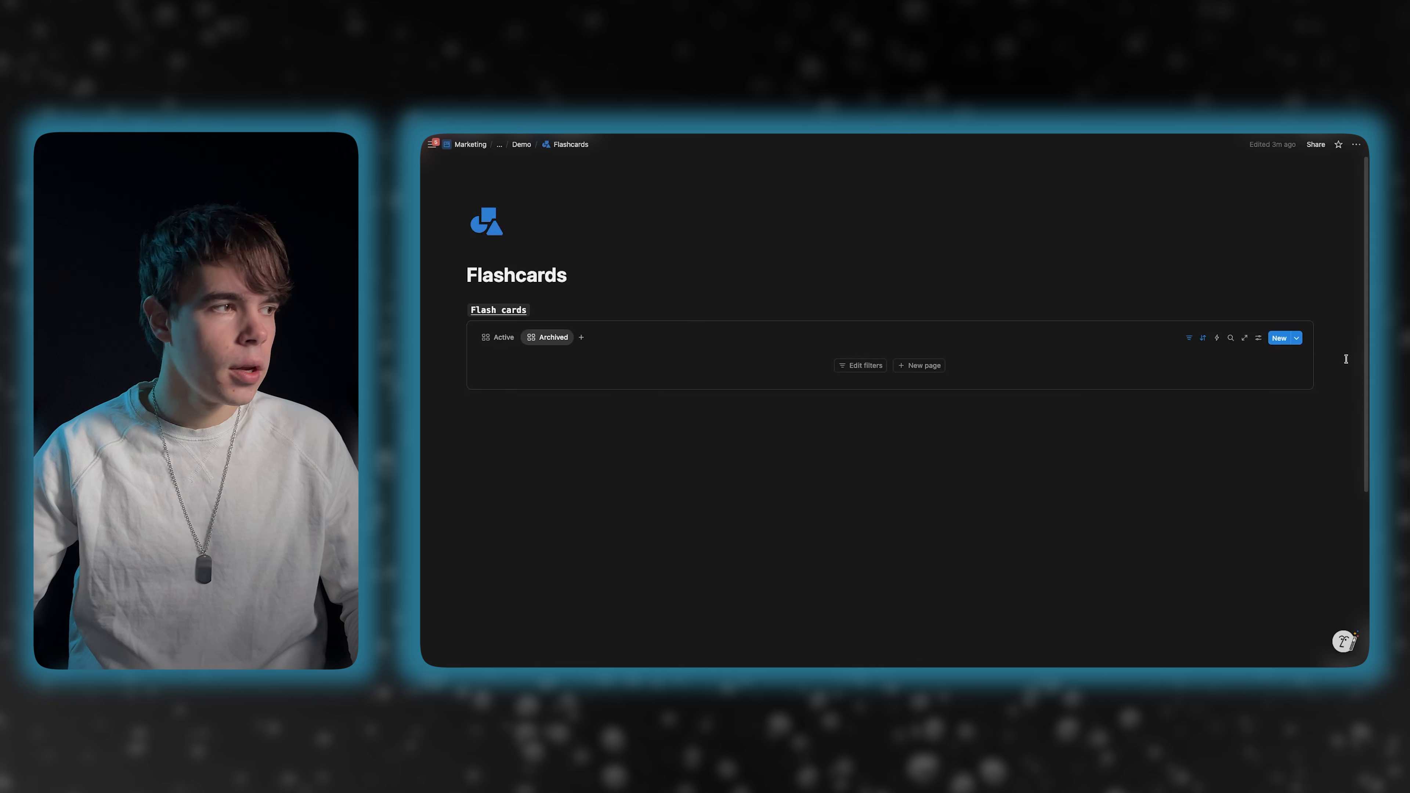
- Test the Reveal/Hide button on the "Biggest organ?" card in the Active view by showing and hiding its answer
{"action": "left_click", "coordinate": [499, 340]}
{"action": "left_click", "coordinate": [506, 428]}
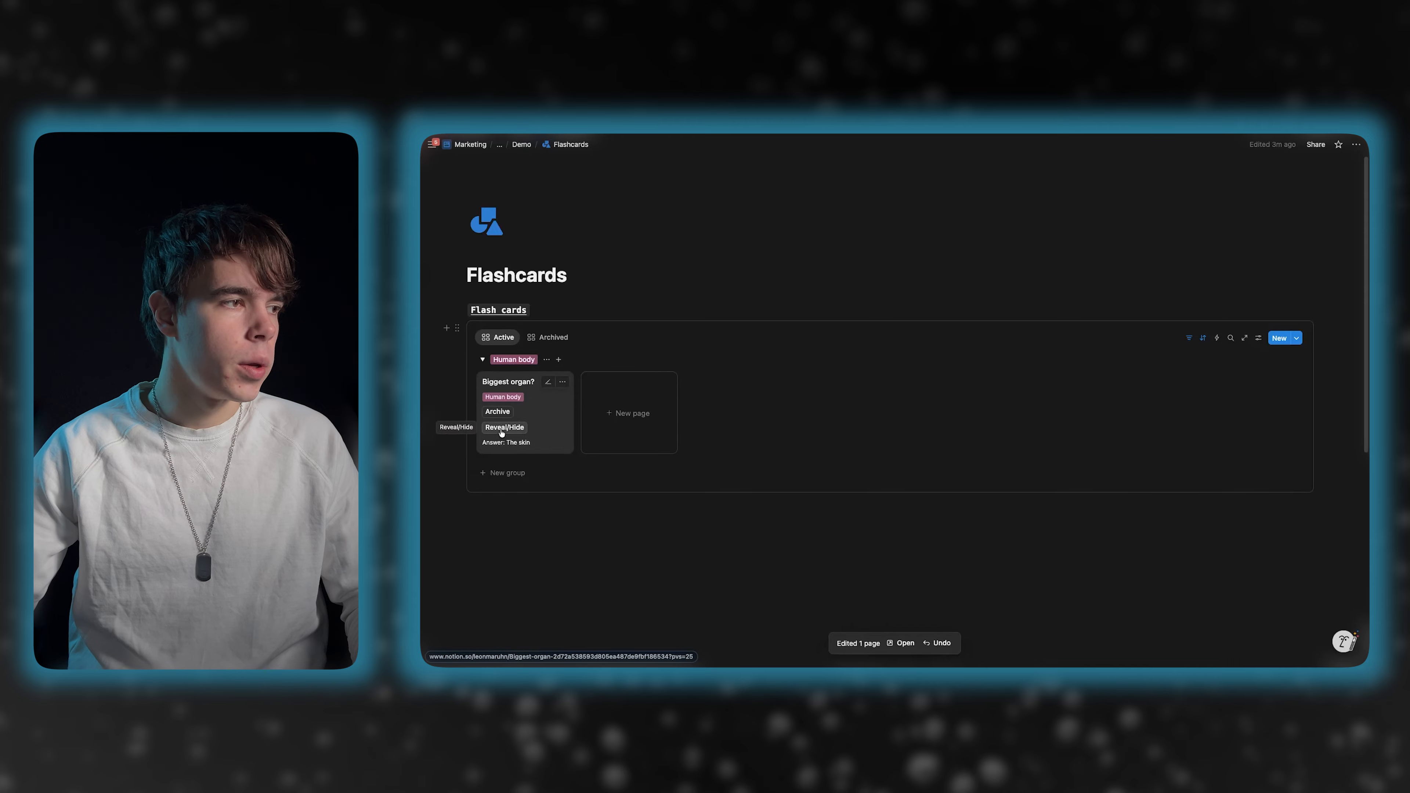
{"action": "left_click", "coordinate": [502, 430]}
- Test archiving the "Biggest organ?" card by checking the Archived view, and undo the archiving before returning to the Active view
{"action": "left_click", "coordinate": [497, 411]}
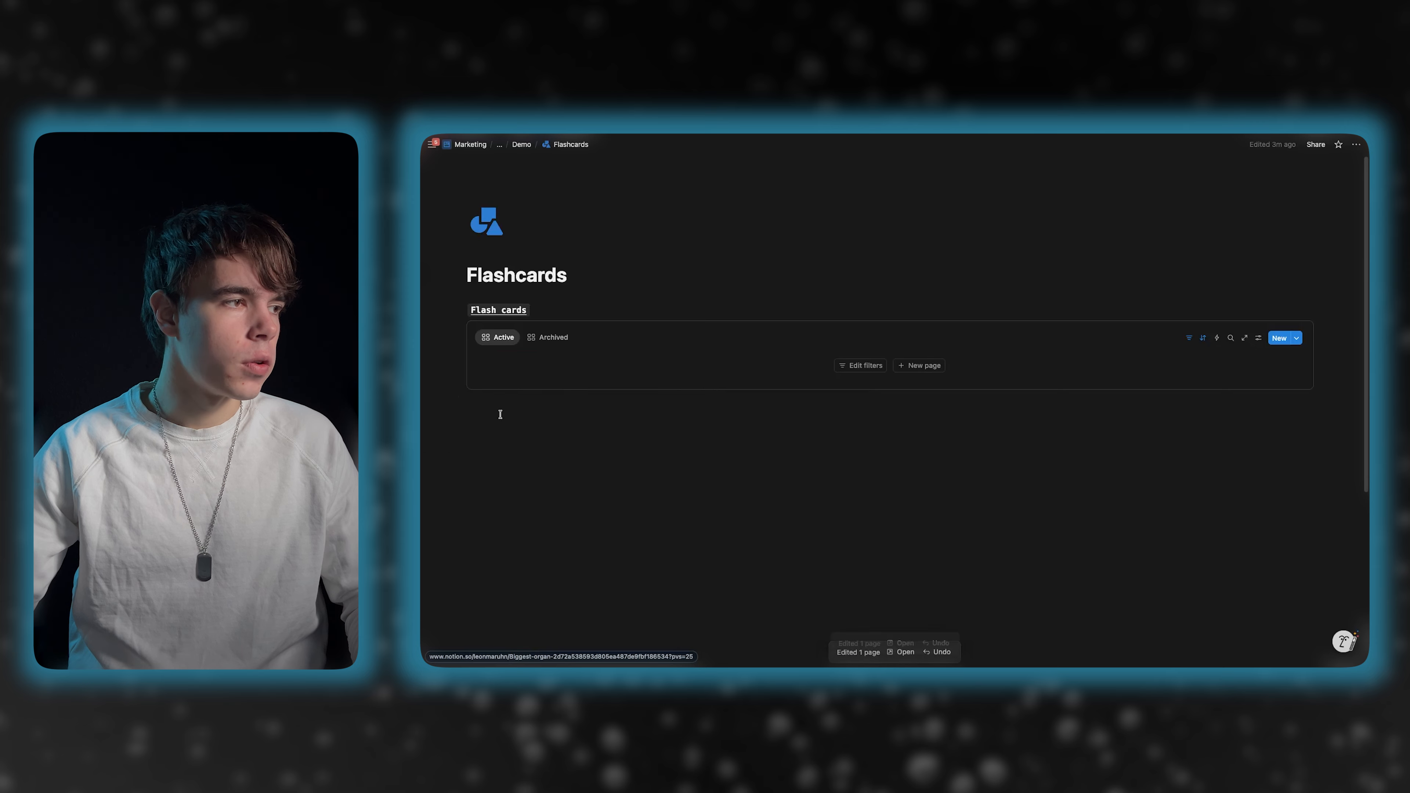
{"action": "left_click", "coordinate": [547, 342]}
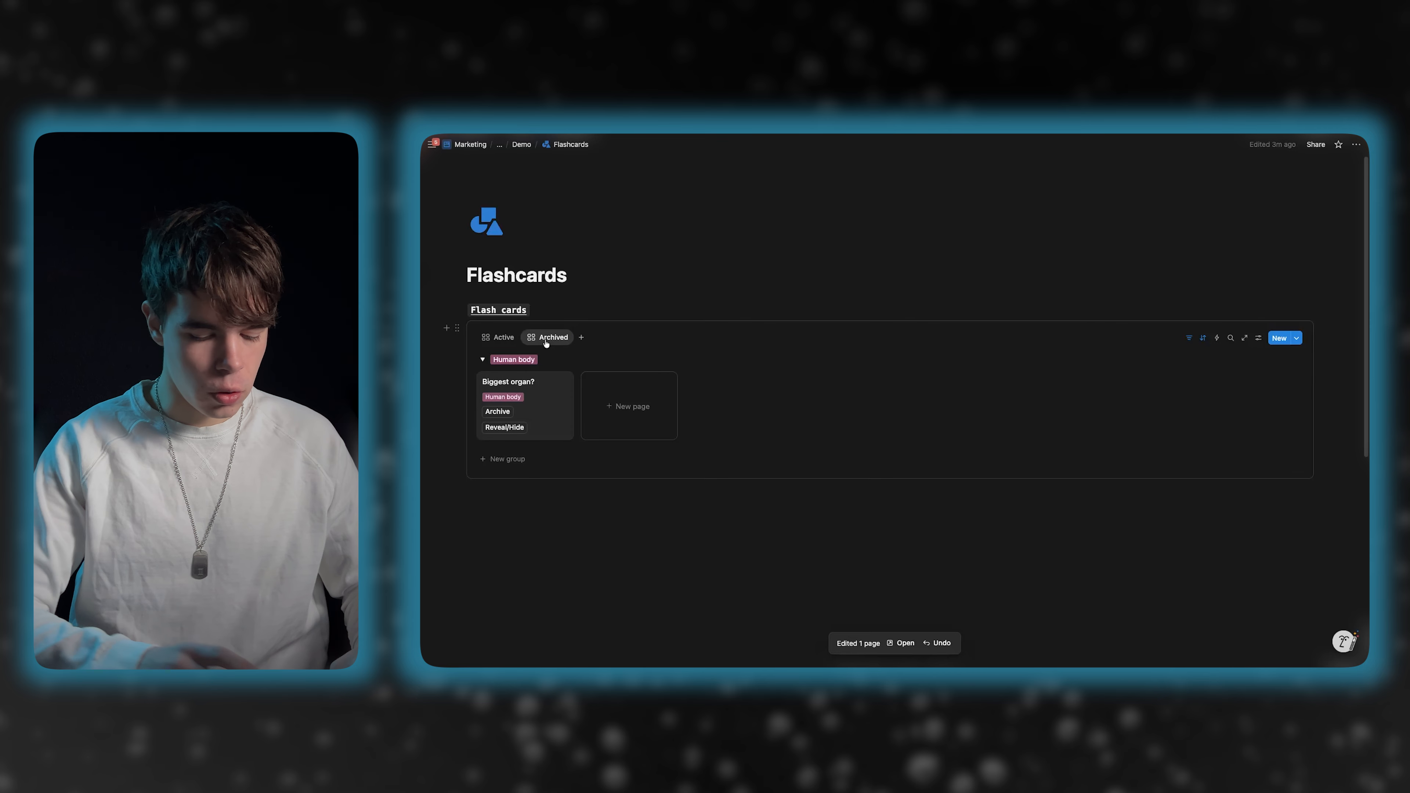
{"action": "key", "text": "super+z"}
{"action": "left_click", "coordinate": [497, 339]}
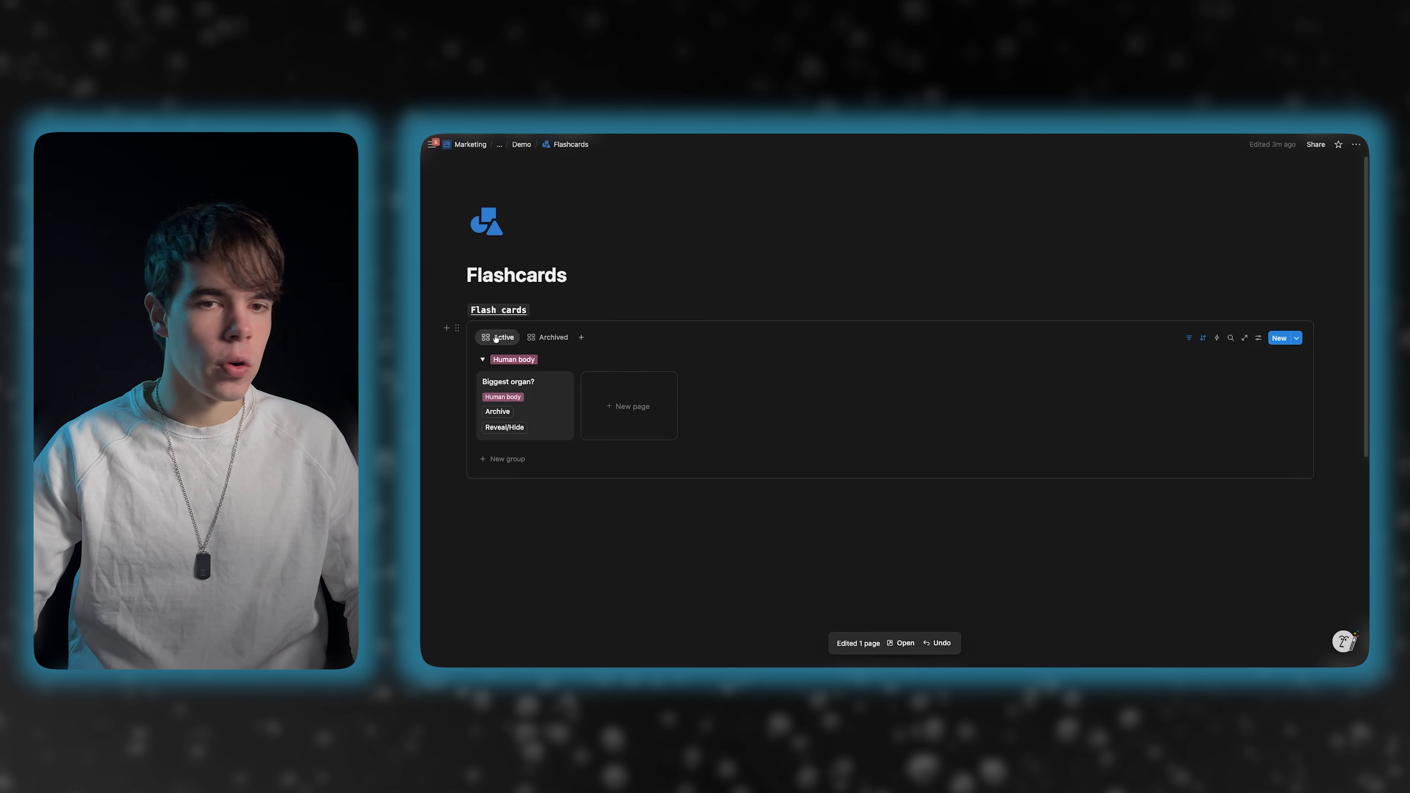